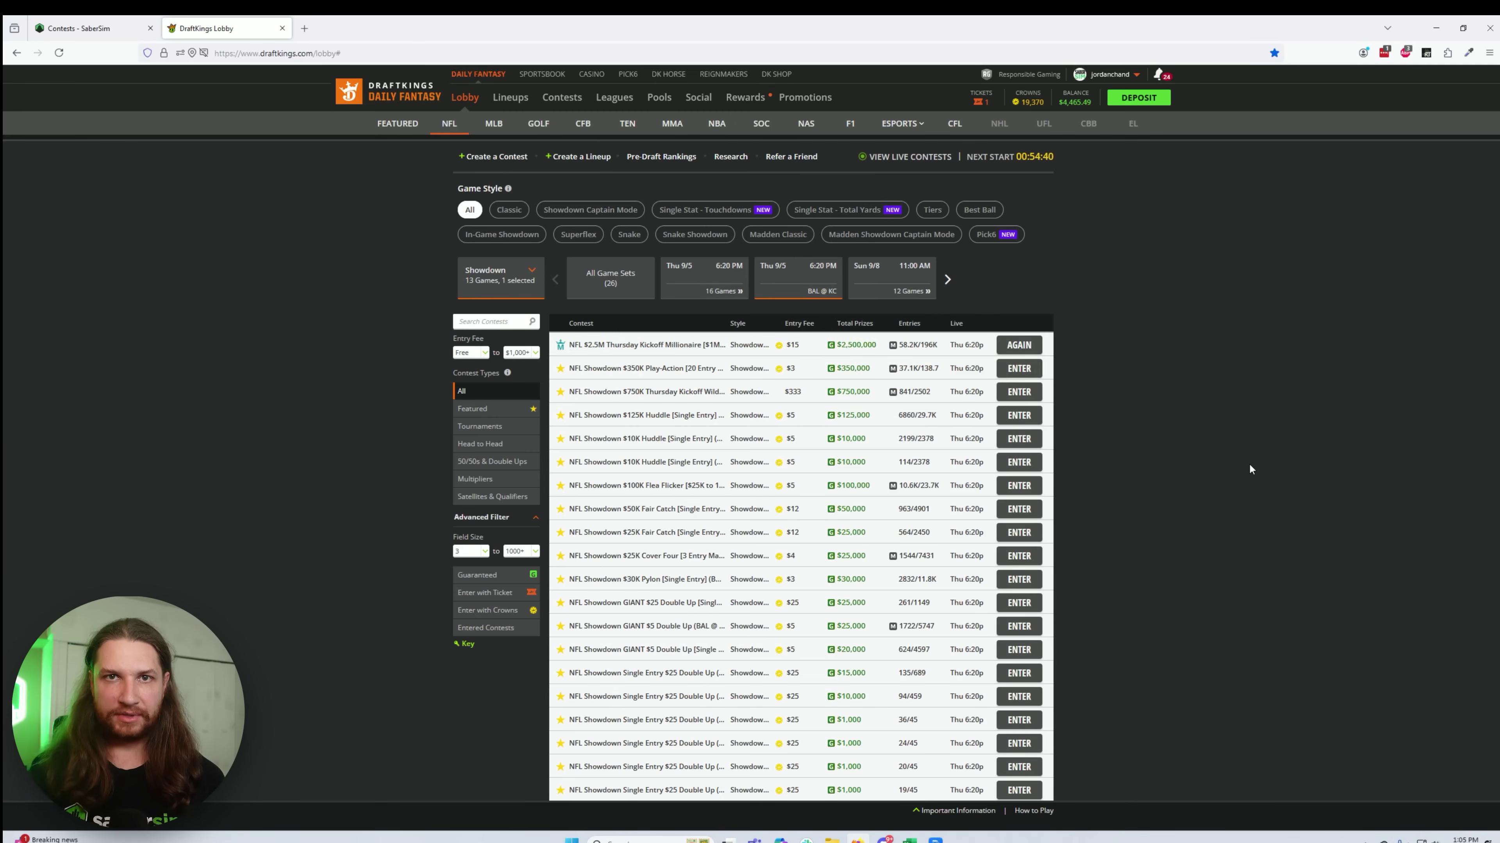
Step: Review the contest details and prize payouts of the NFL $2.5M Thursday Kickoff Millionaire
left_click(688, 345)
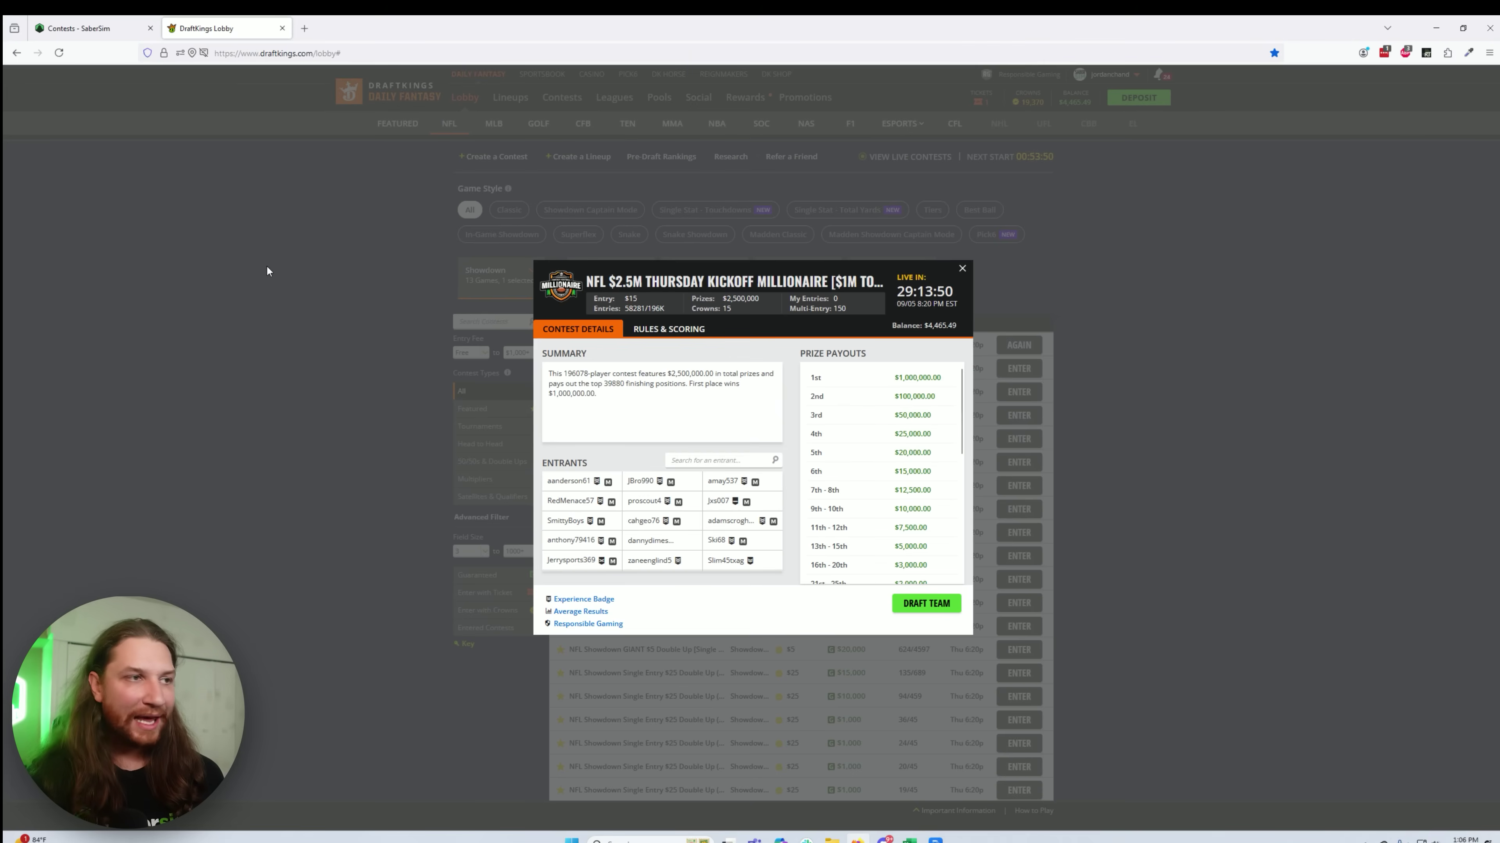
left_click(962, 268)
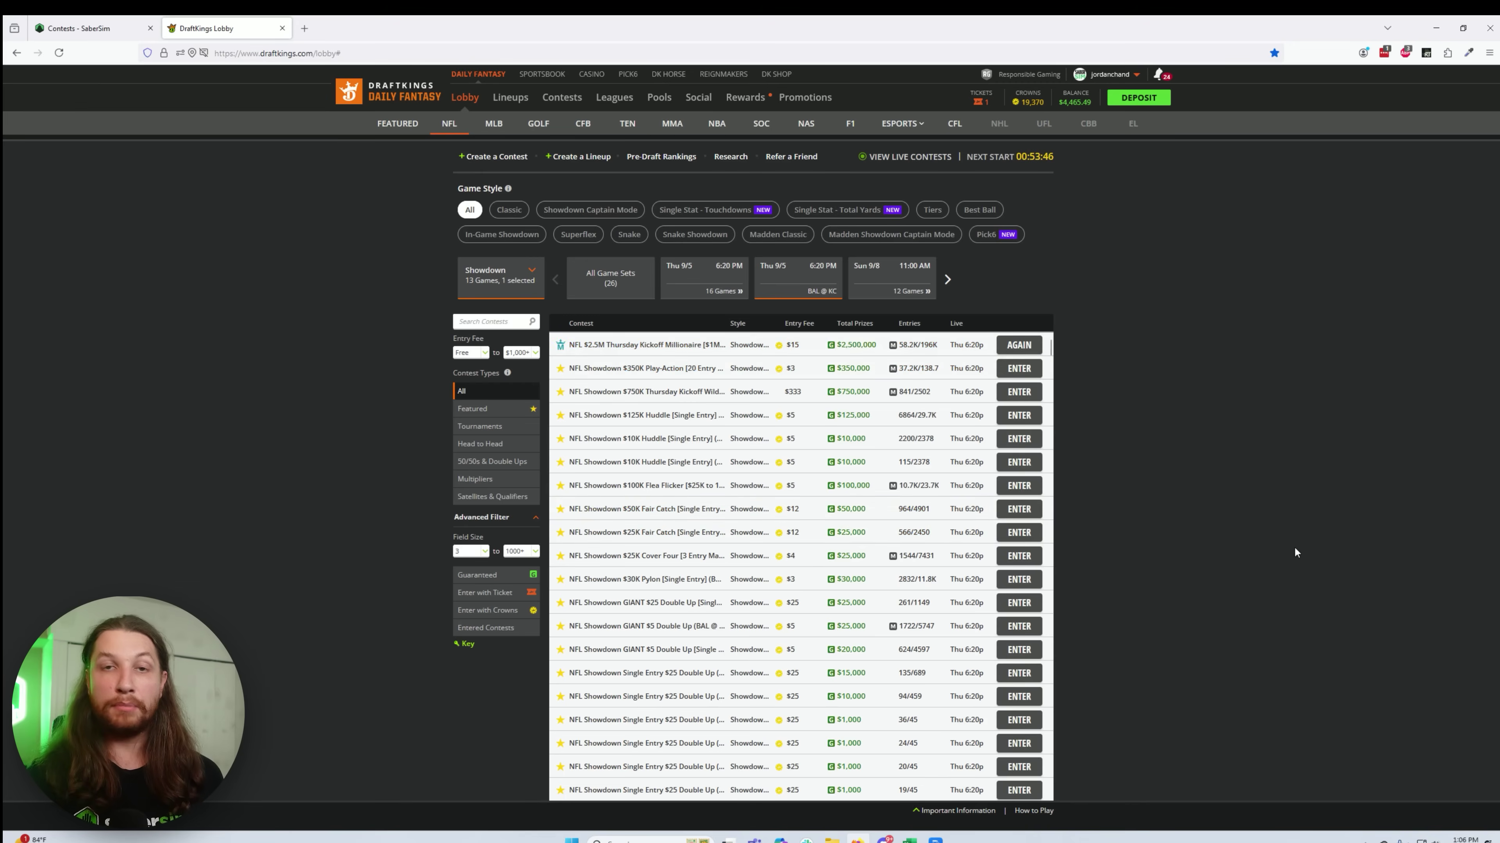
Step: Limit the NFL lobby to a maximum entry fee of $3 and include all game sets
left_click(520, 353)
left_click(530, 420)
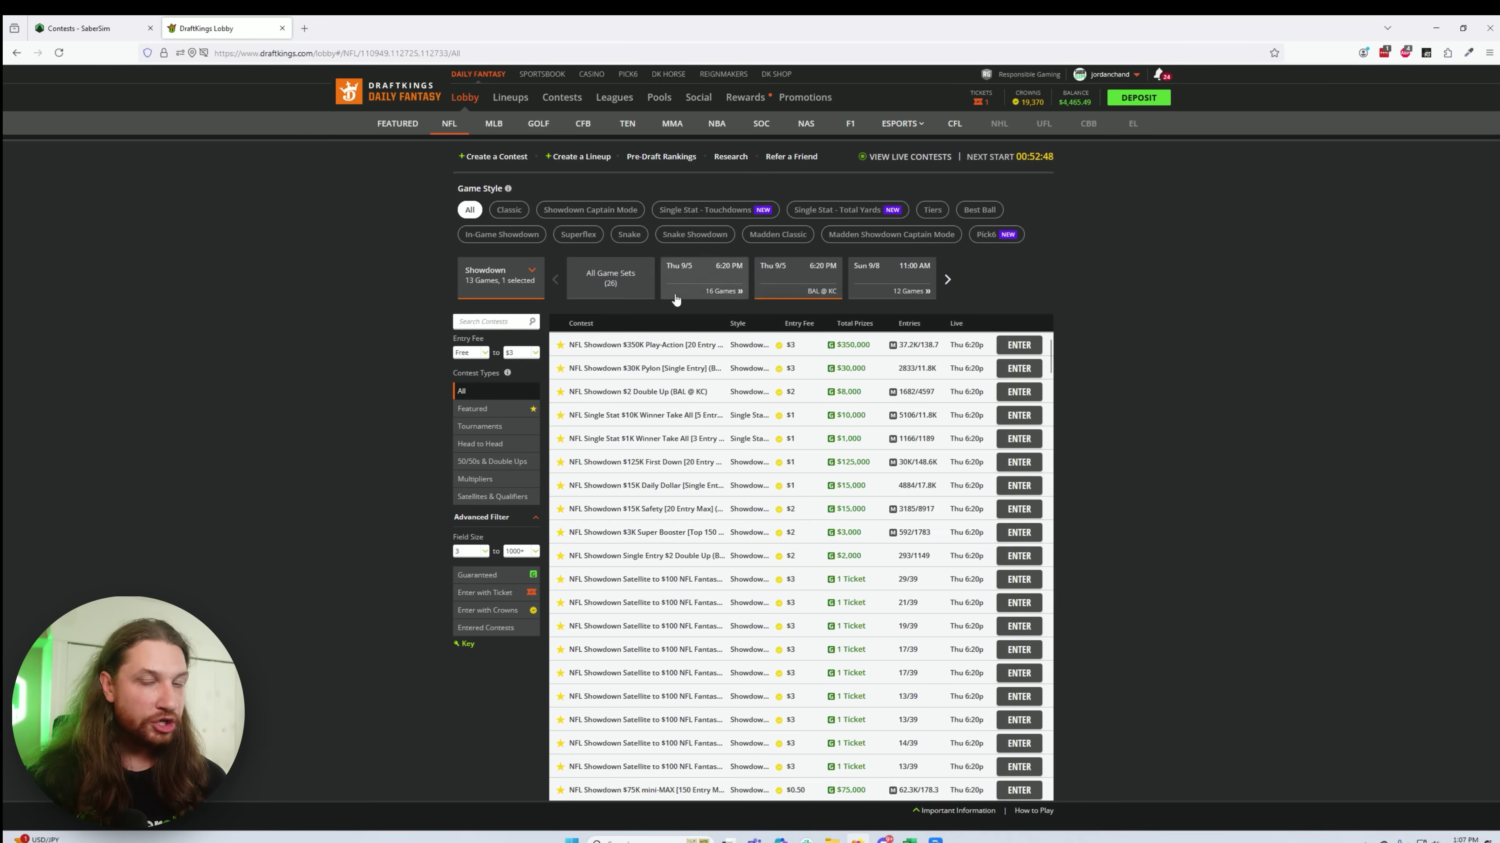
left_click(634, 288)
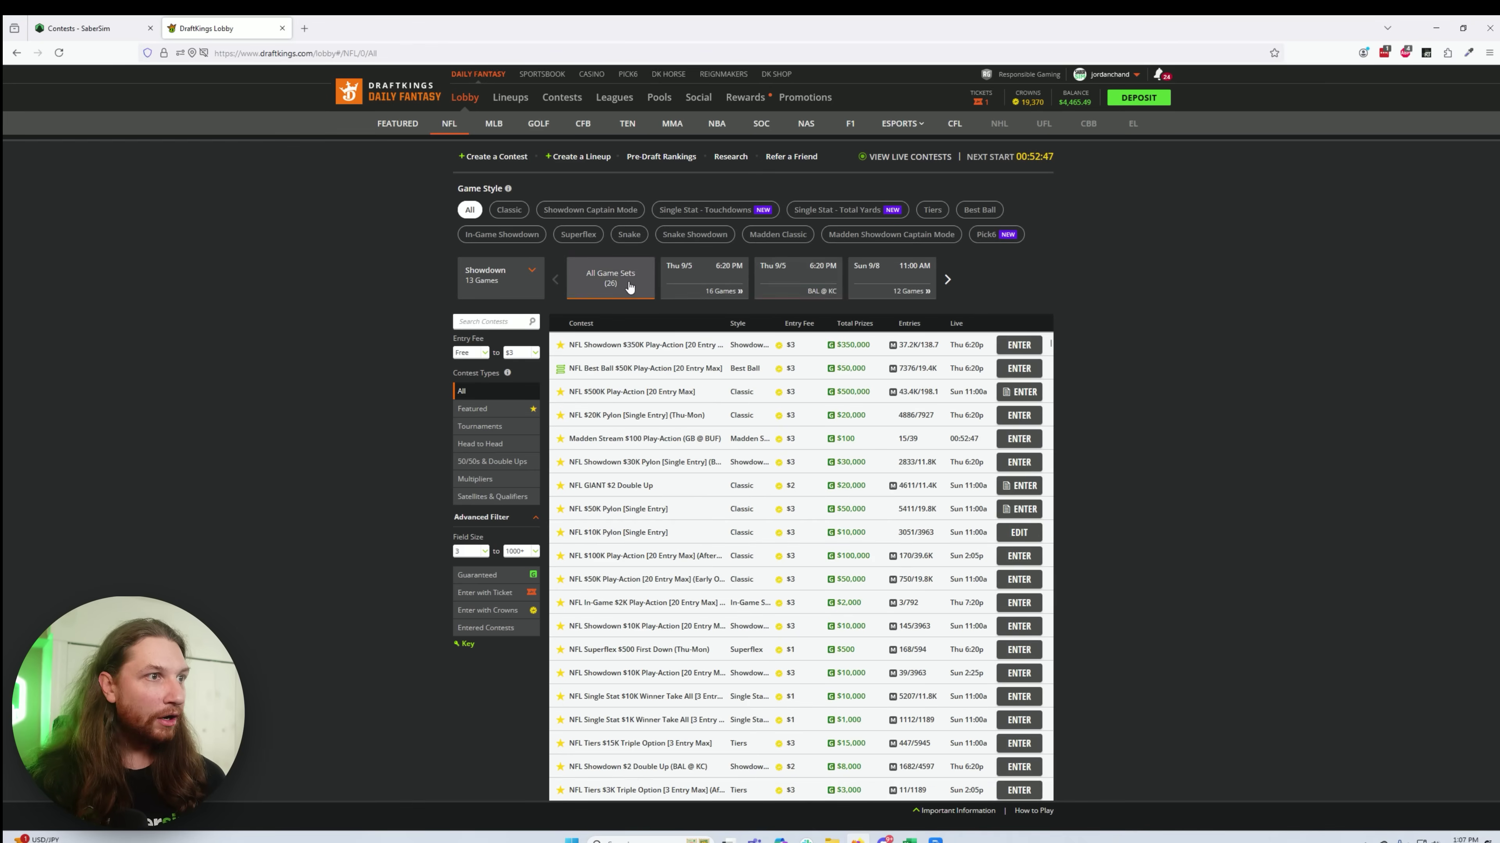
Step: Try the Showdown game filter on Houston Texans @ Indianapolis Colts and on Dallas Cowboys @ Cleveland Browns, clearing each selection
left_click(533, 278)
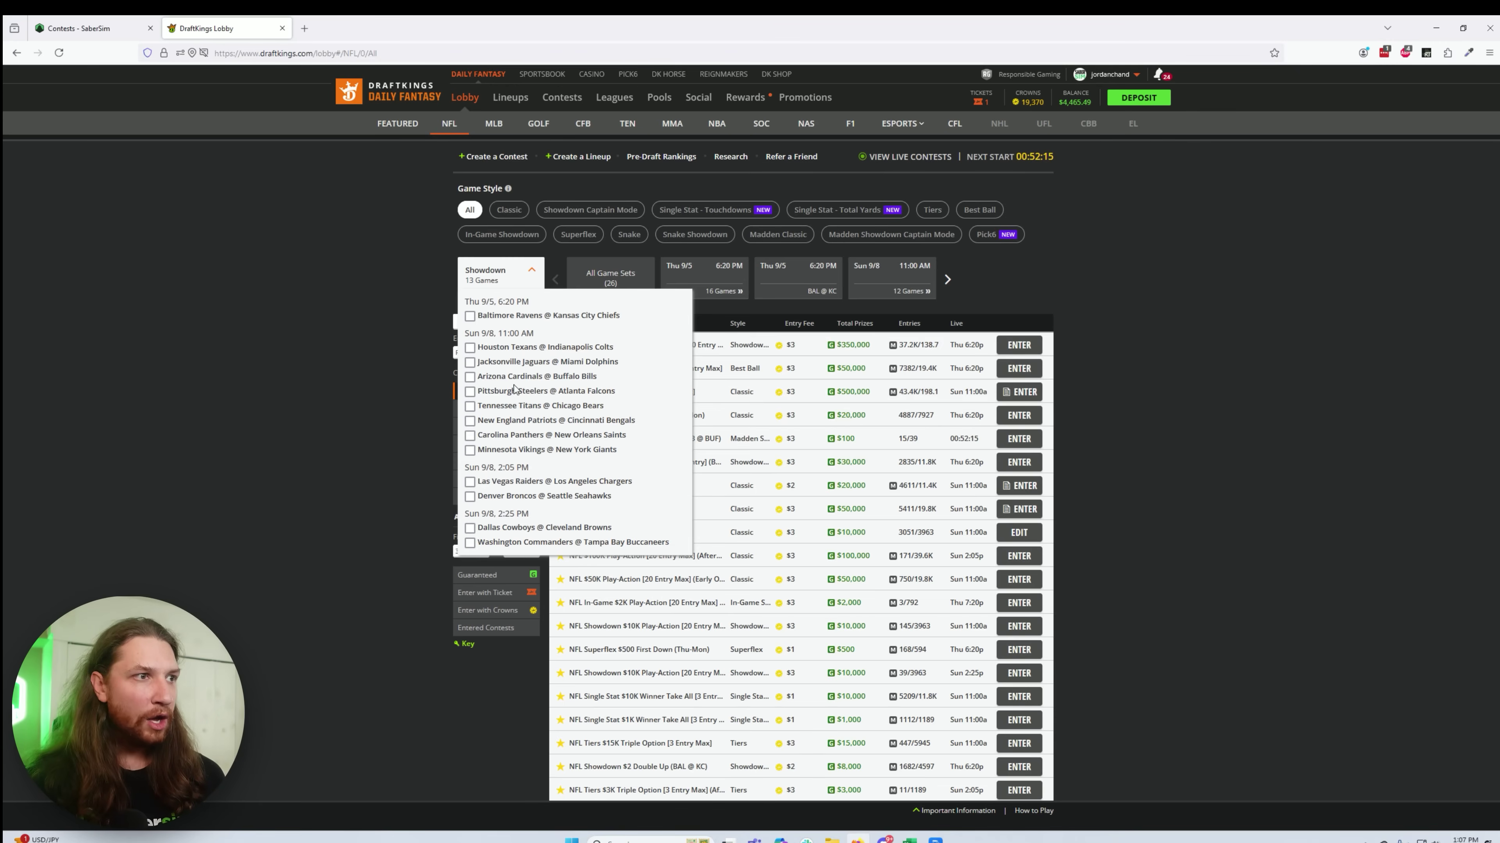
left_click(470, 350)
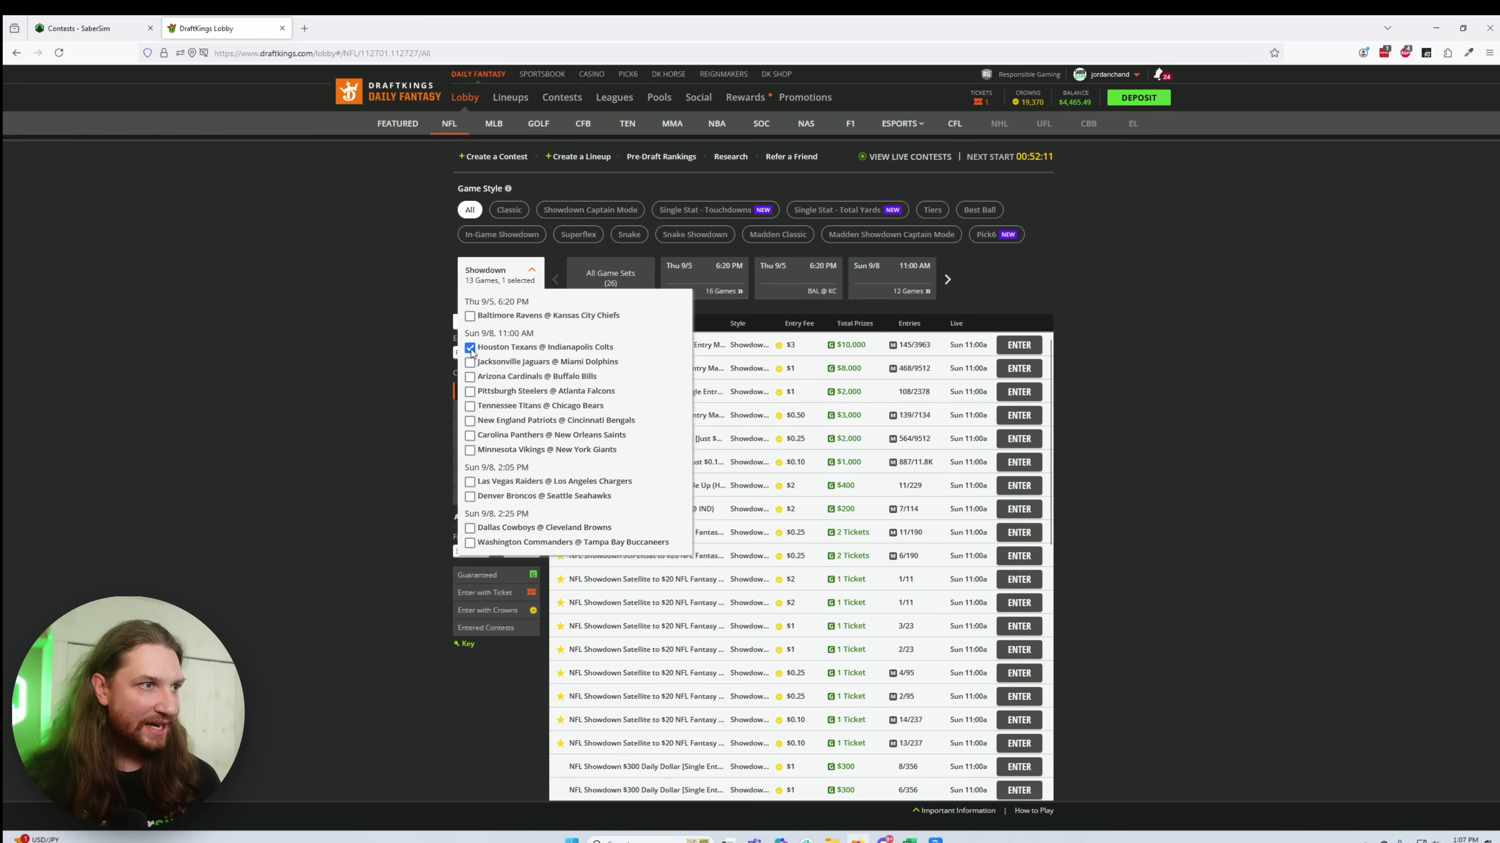
left_click(471, 348)
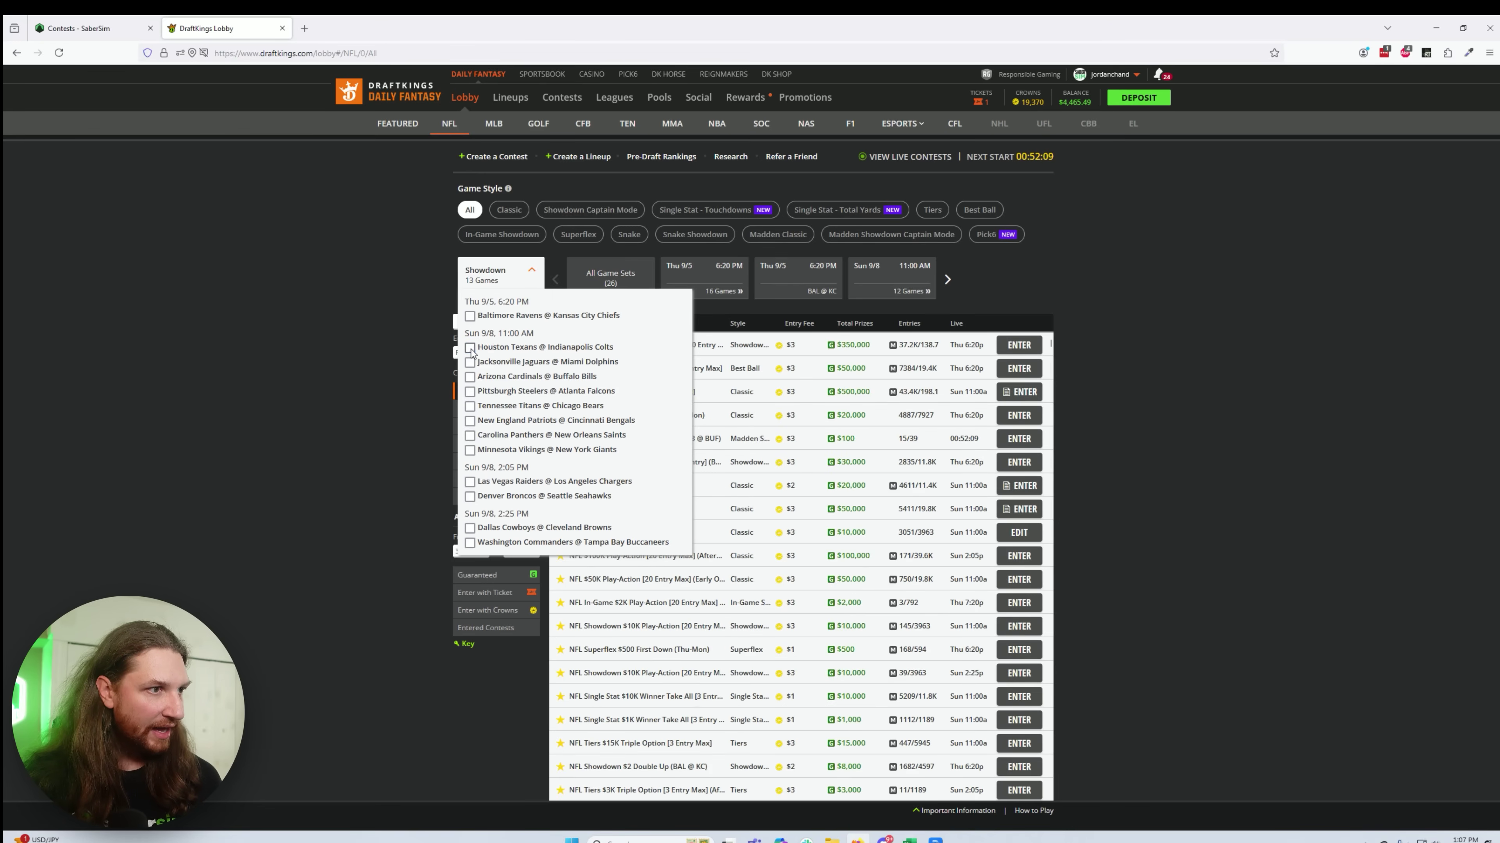
left_click(470, 528)
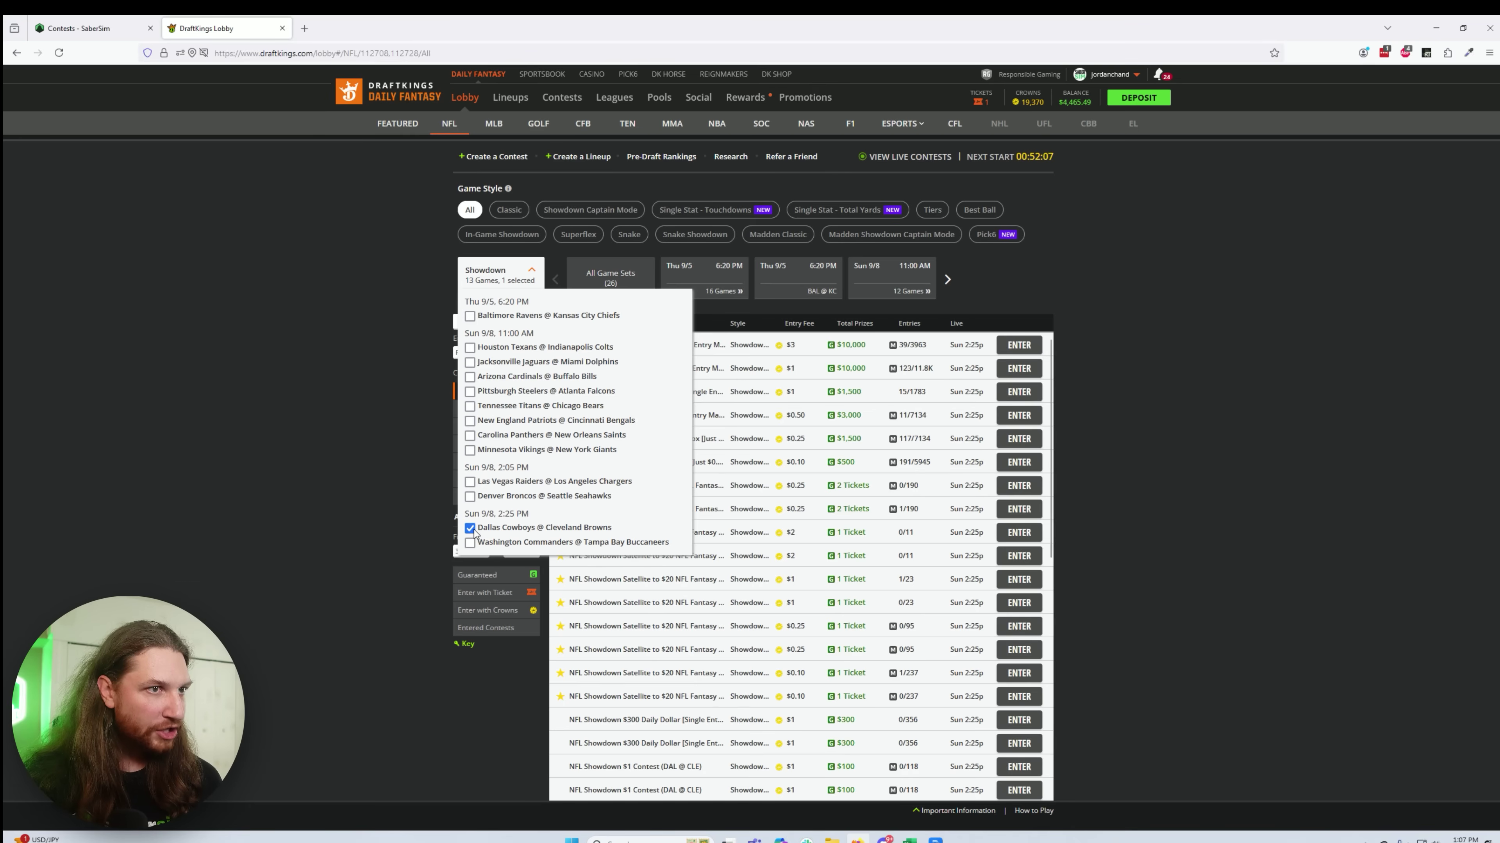
left_click(471, 529)
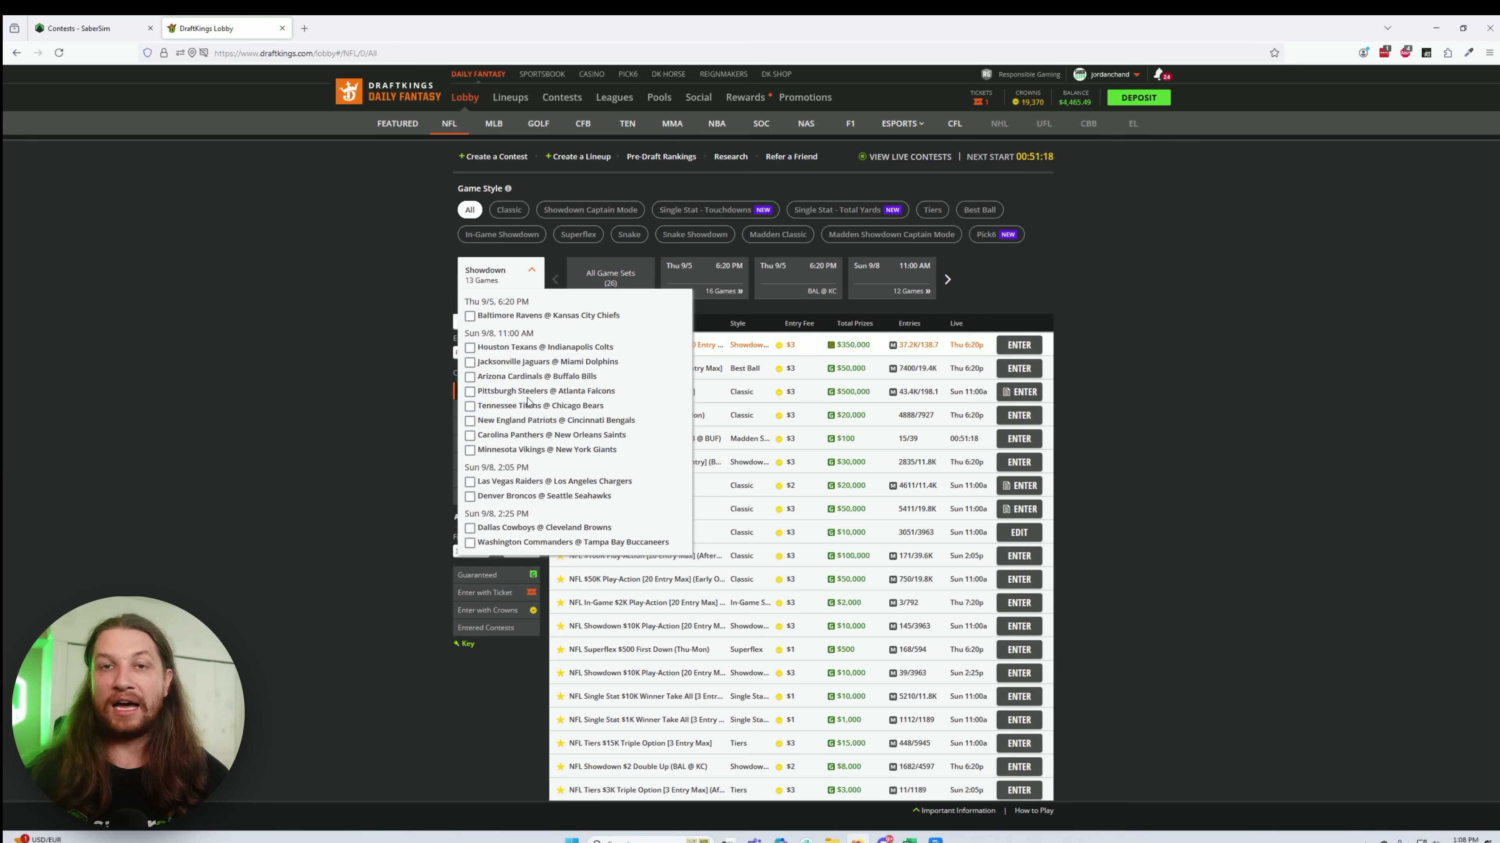
left_click(1314, 435)
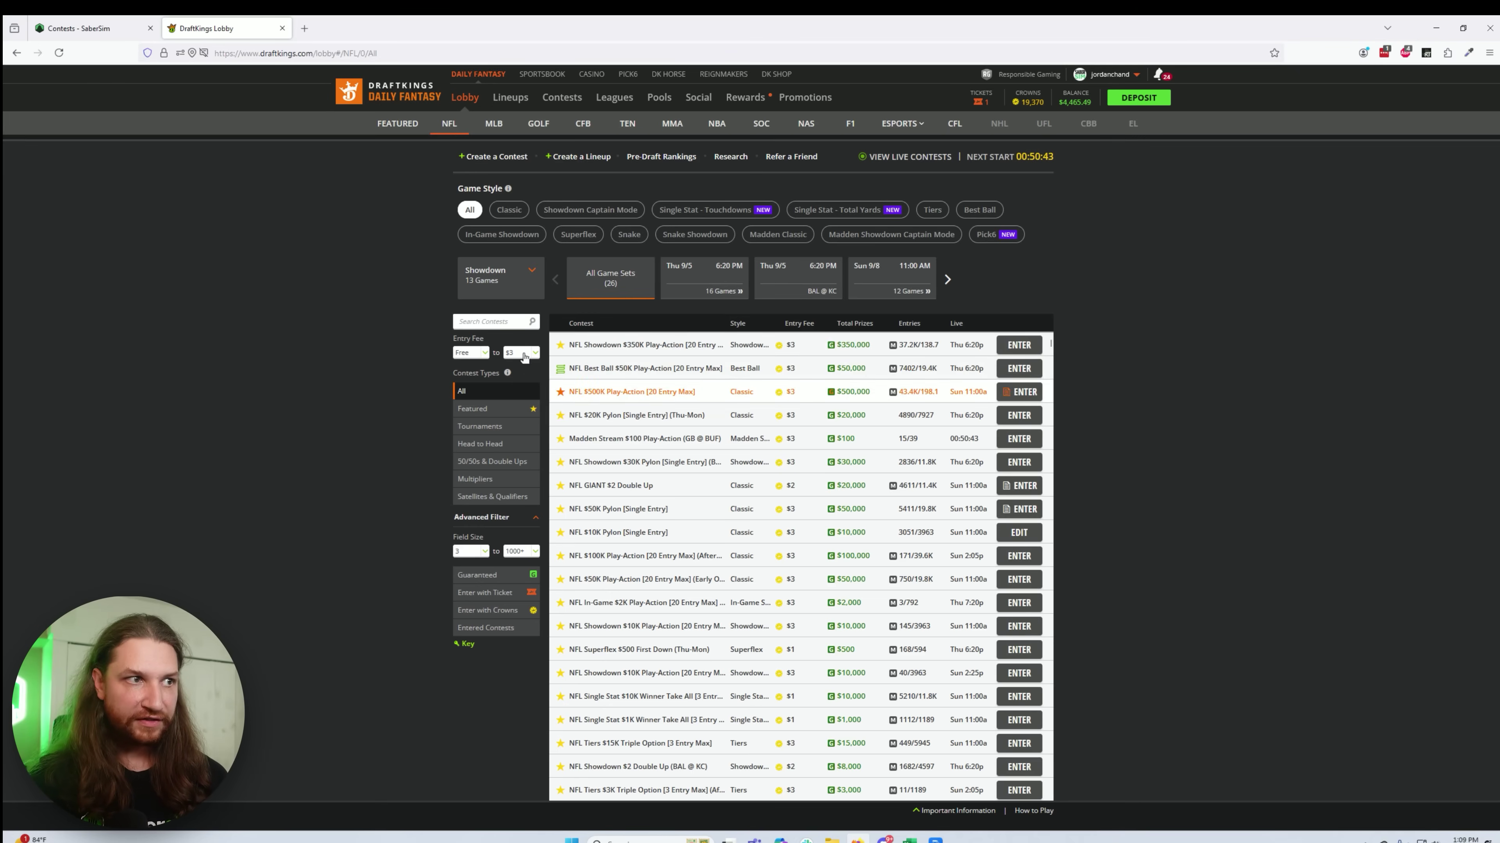
Step: Show only Showdown Captain Mode contests for the Thursday BAL @ KC game
left_click(601, 217)
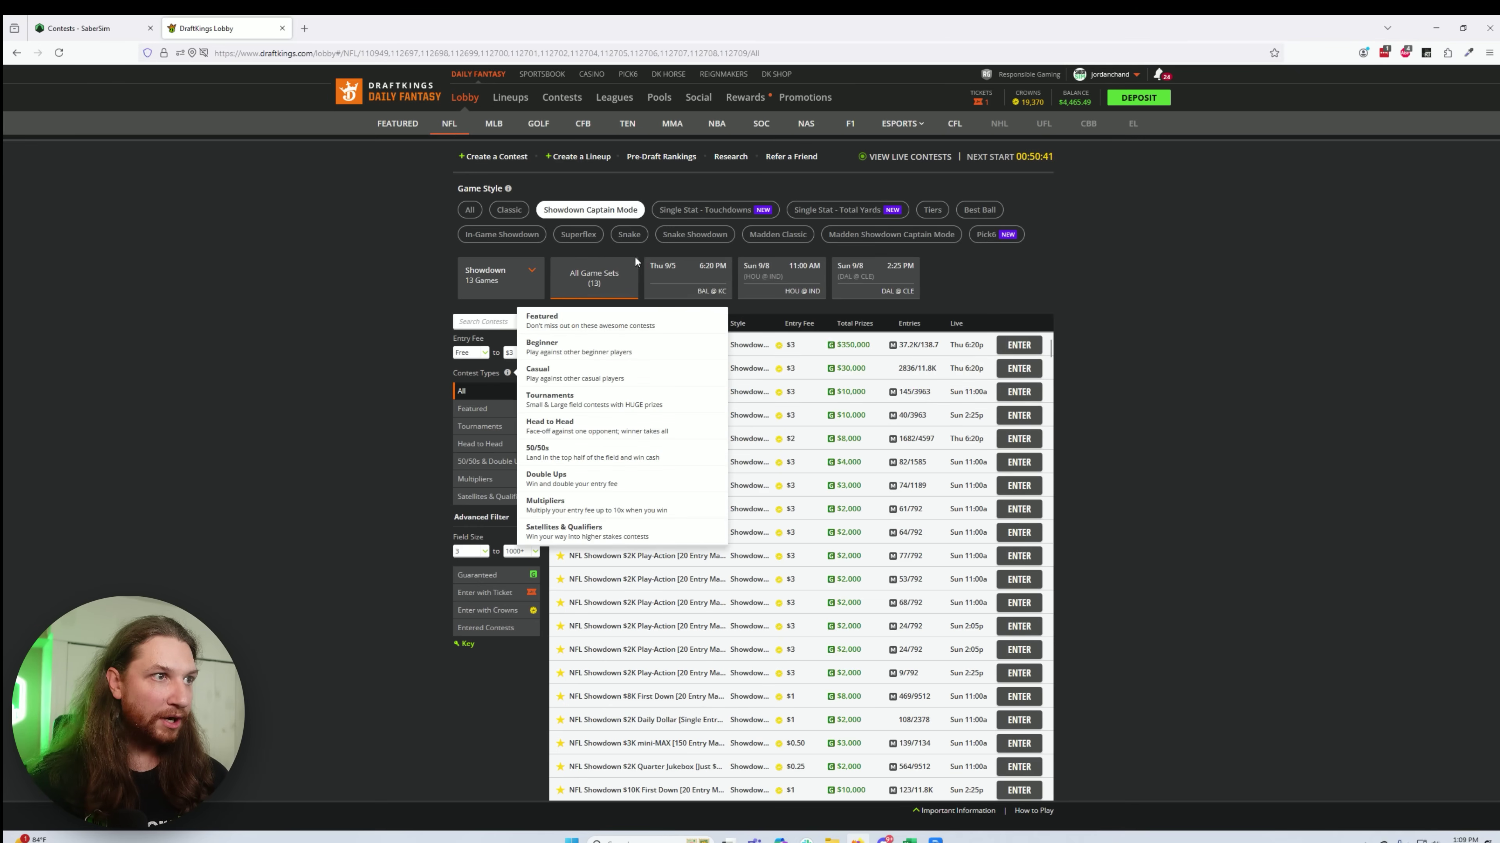
left_click(685, 278)
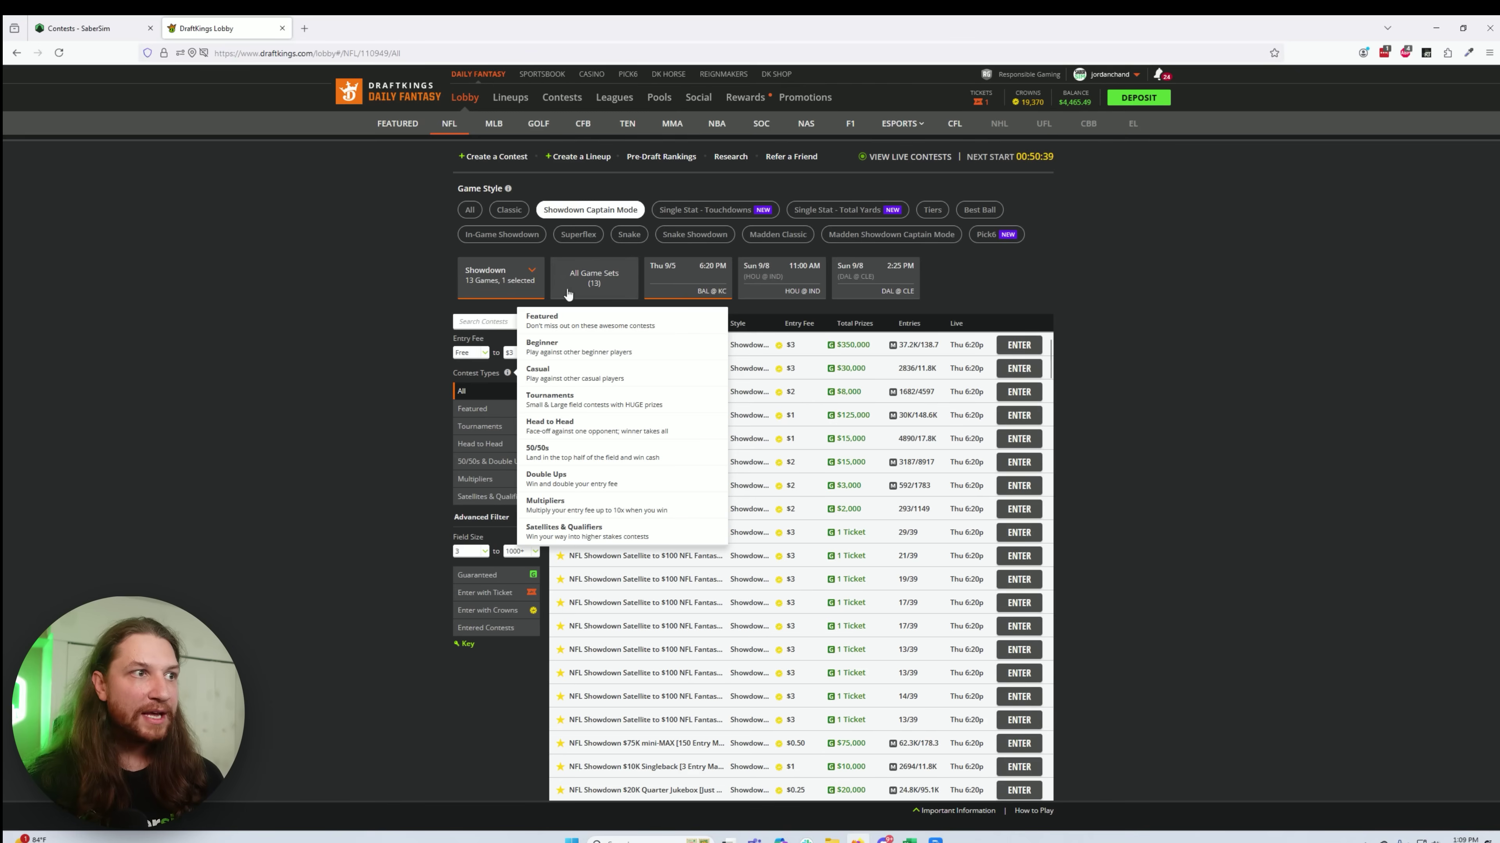
left_click(507, 374)
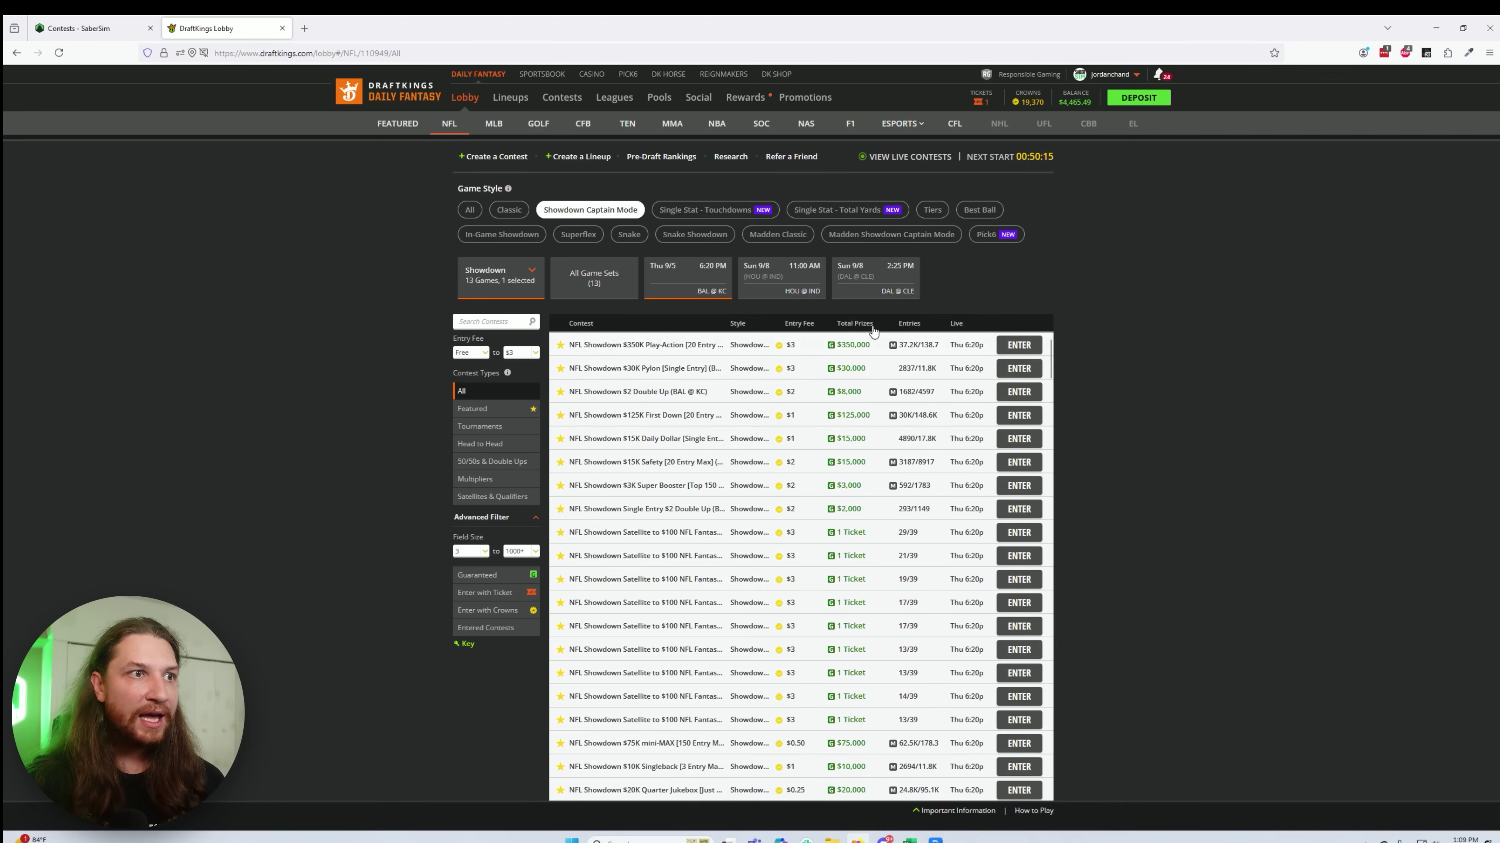
Step: Sort the contest list by entry fee from lowest to highest and look through the cheapest contests
left_click(803, 323)
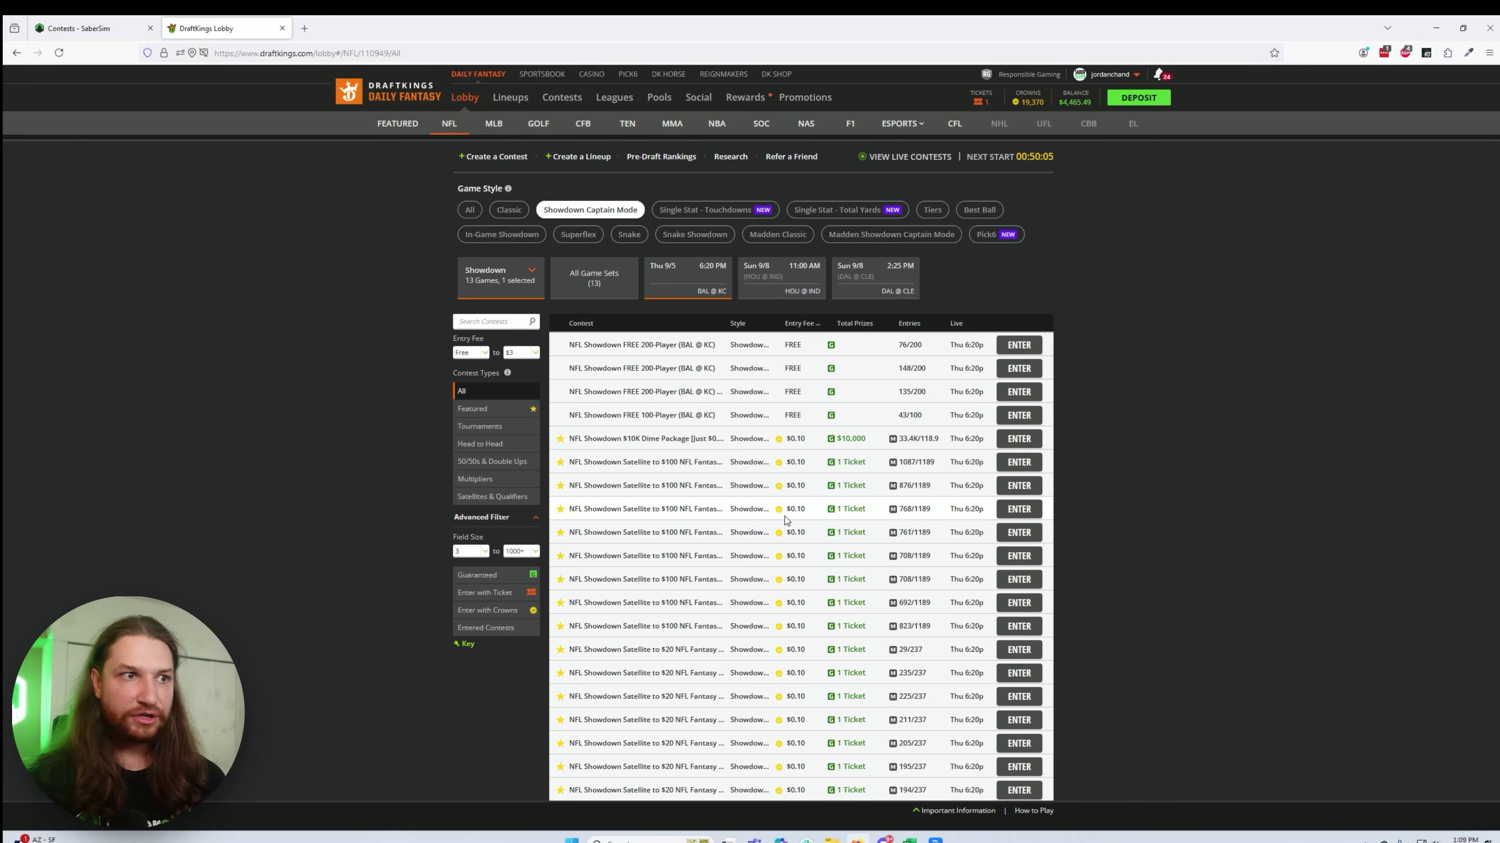
scroll(862, 566, "down", 3)
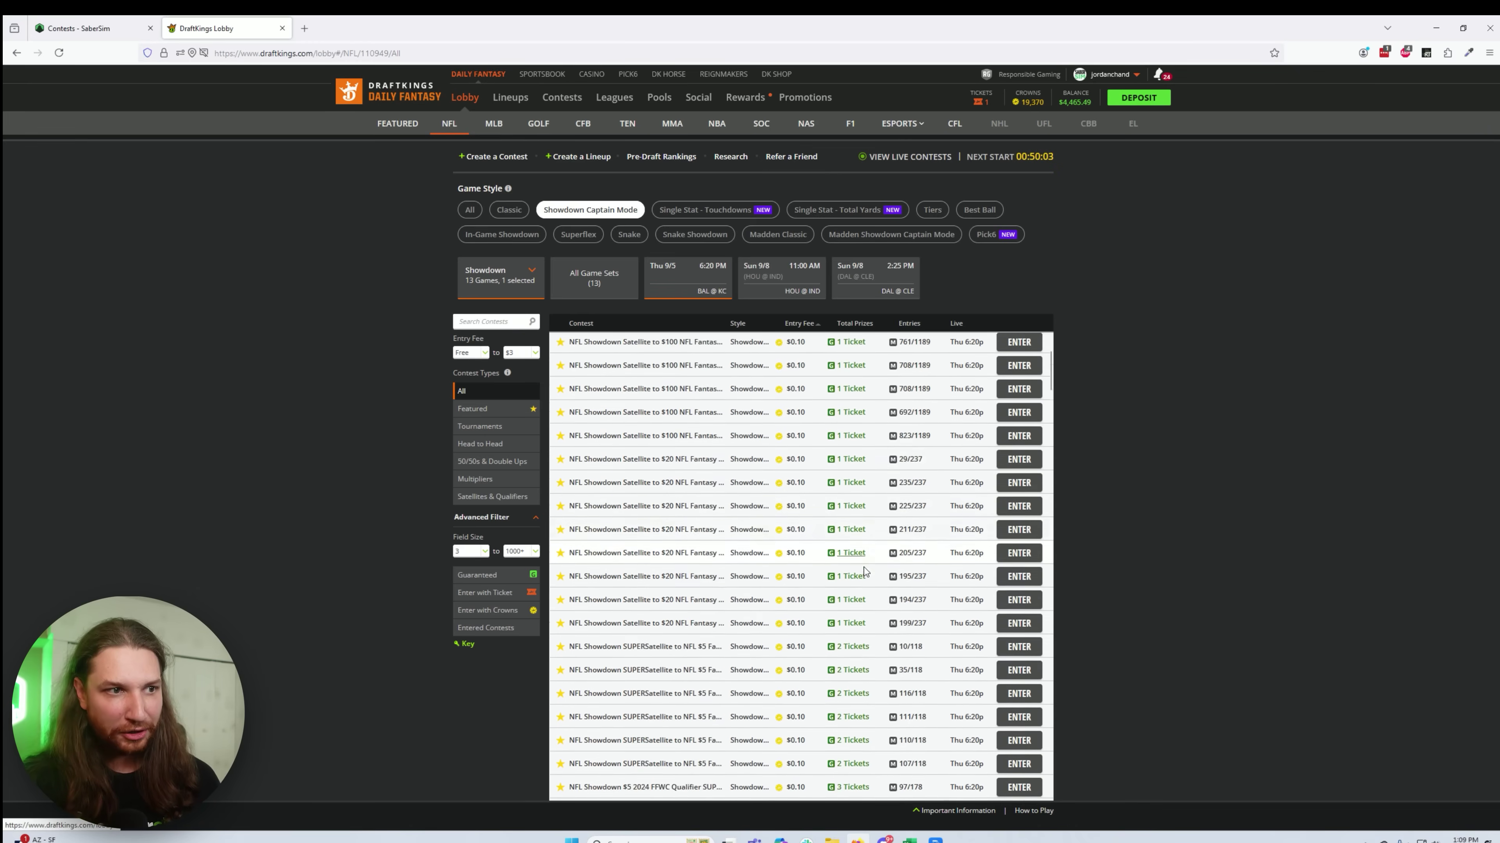
scroll(863, 567, "down", 8)
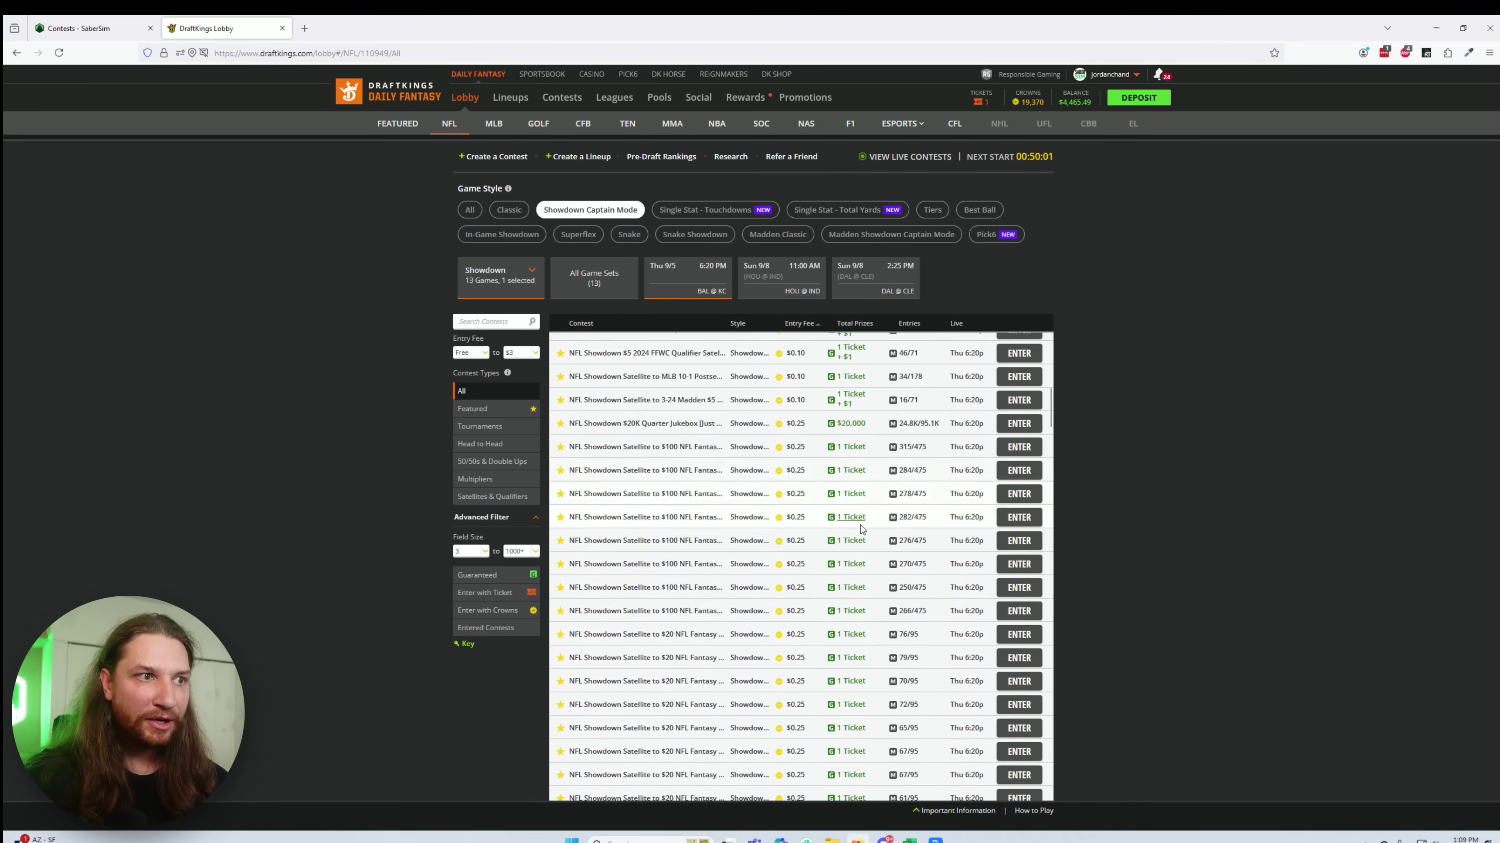
scroll(862, 520, "up", 4)
scroll(856, 536, "up", 7)
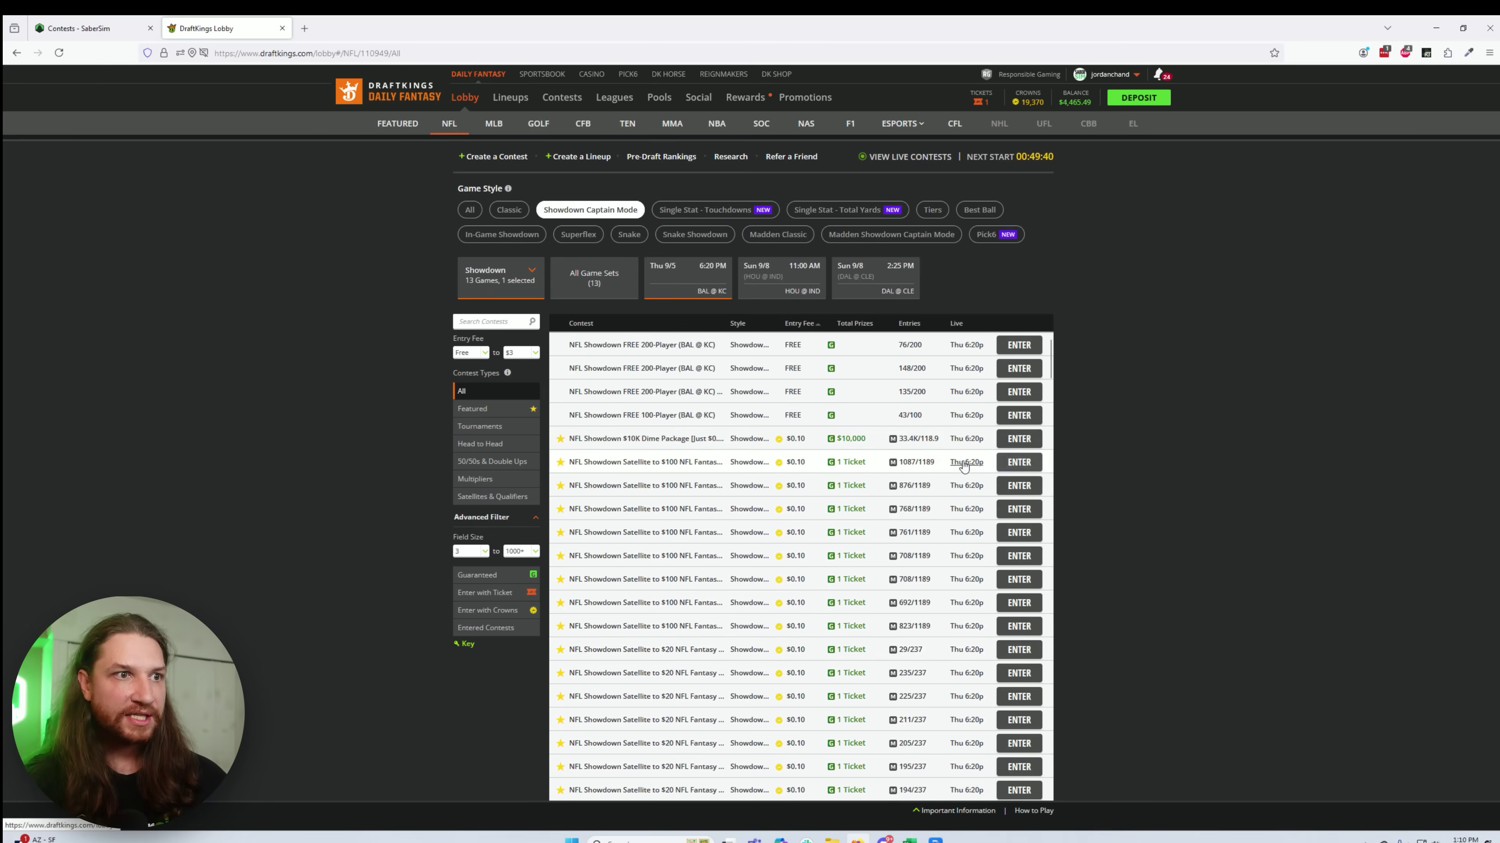
Step: Restrict the lobby to guaranteed tournaments with a maximum entry fee of $5
left_click(528, 353)
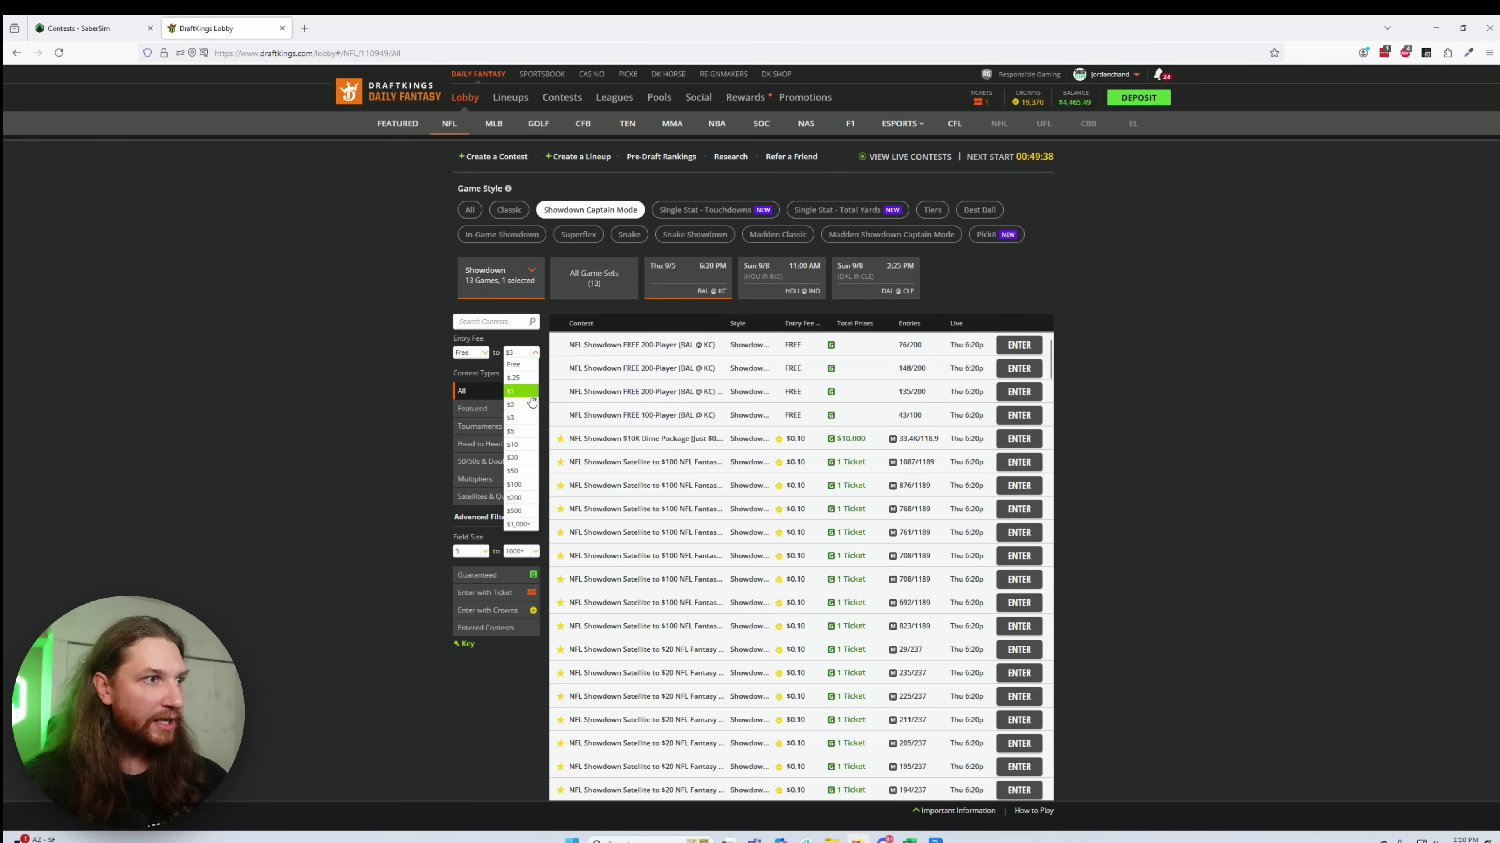
left_click(528, 432)
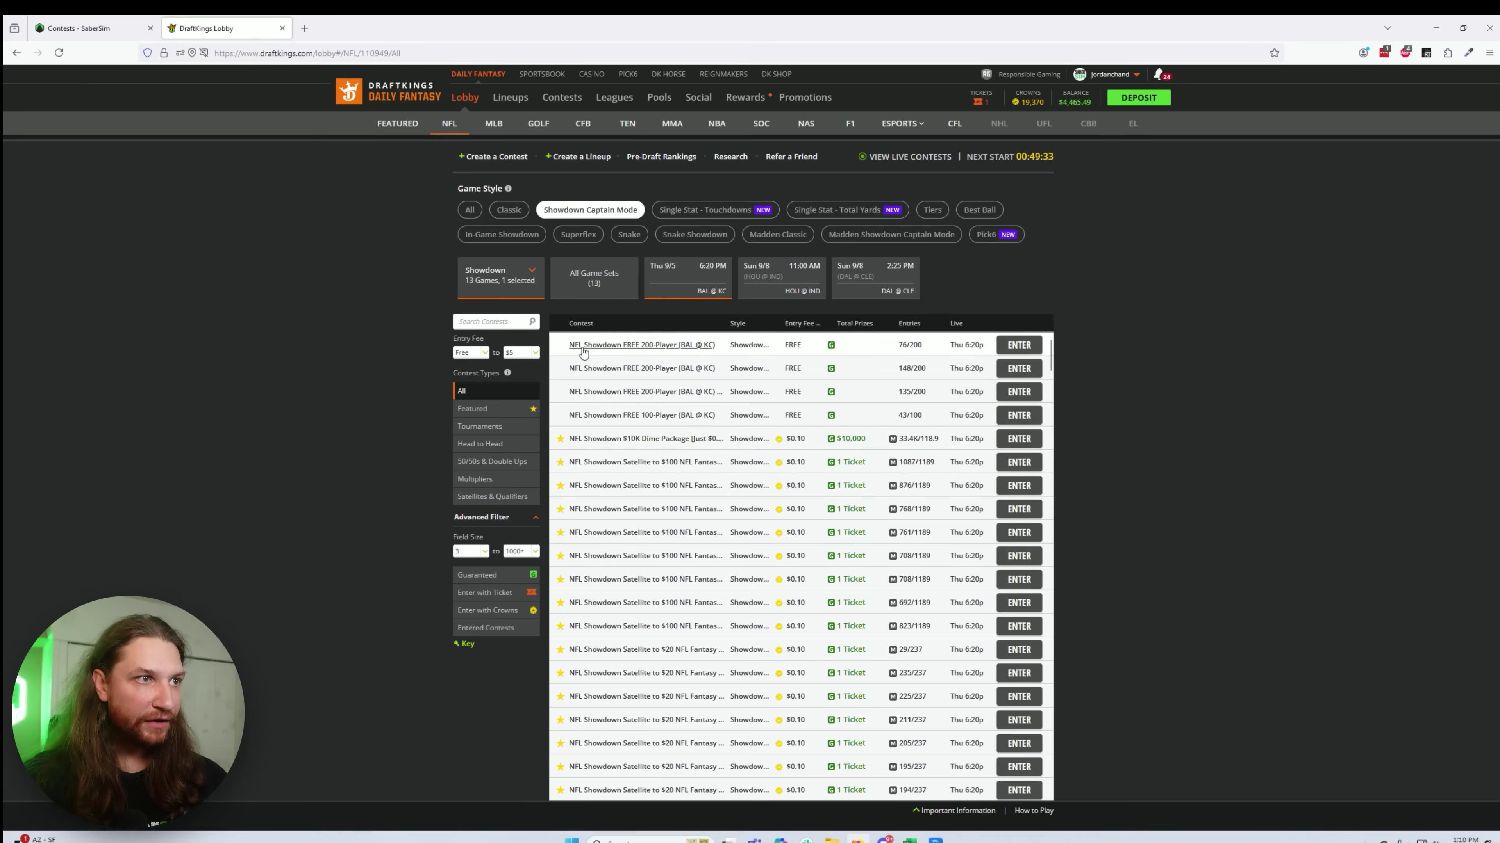
left_click(491, 427)
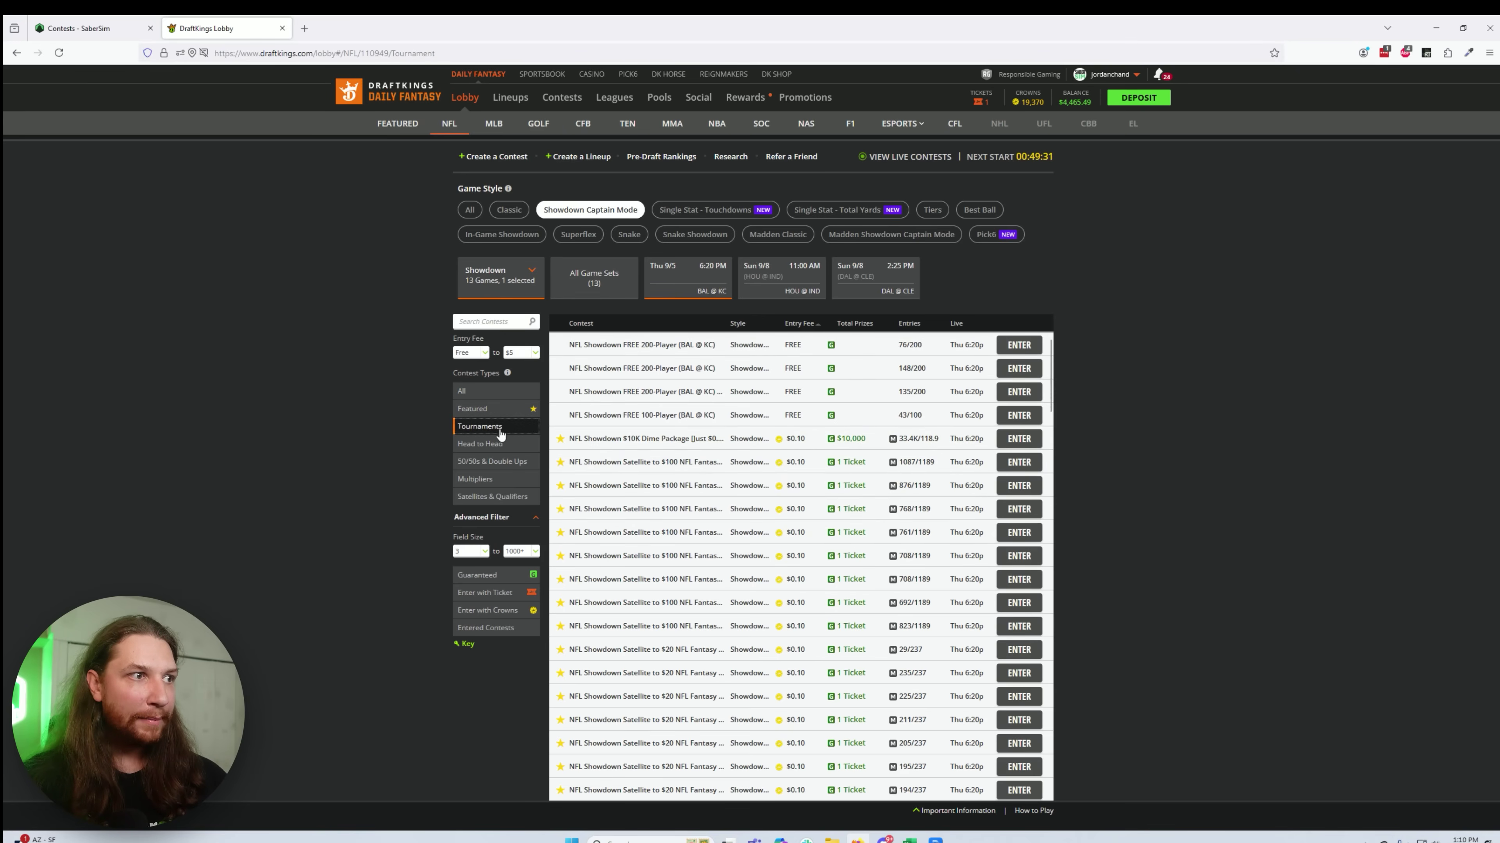
left_click(510, 578)
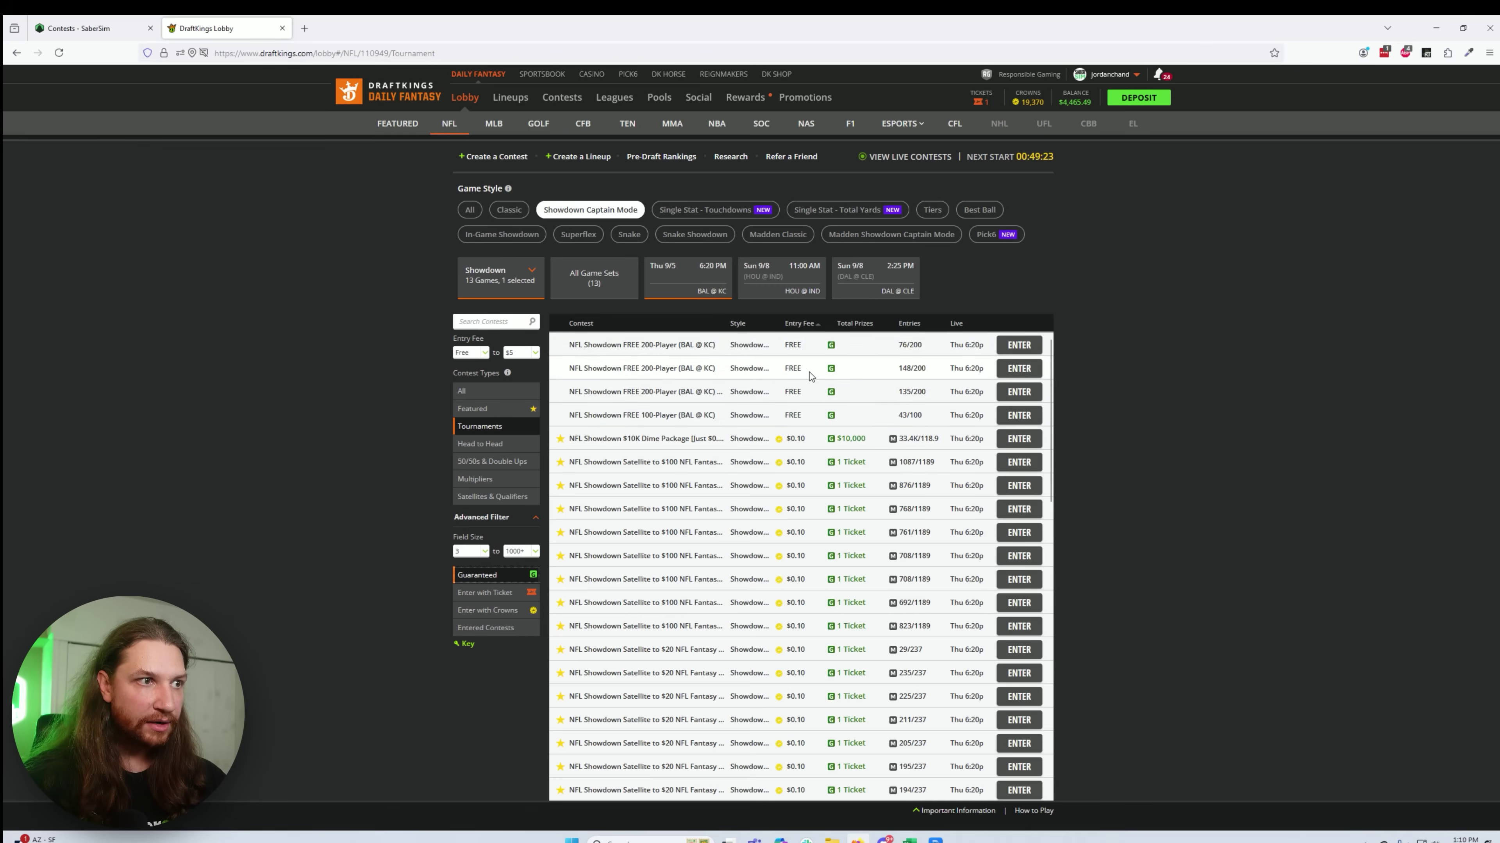
Step: Review the details of the NFL Showdown $10K Dime Package contest and open its lineup draft
left_click(922, 446)
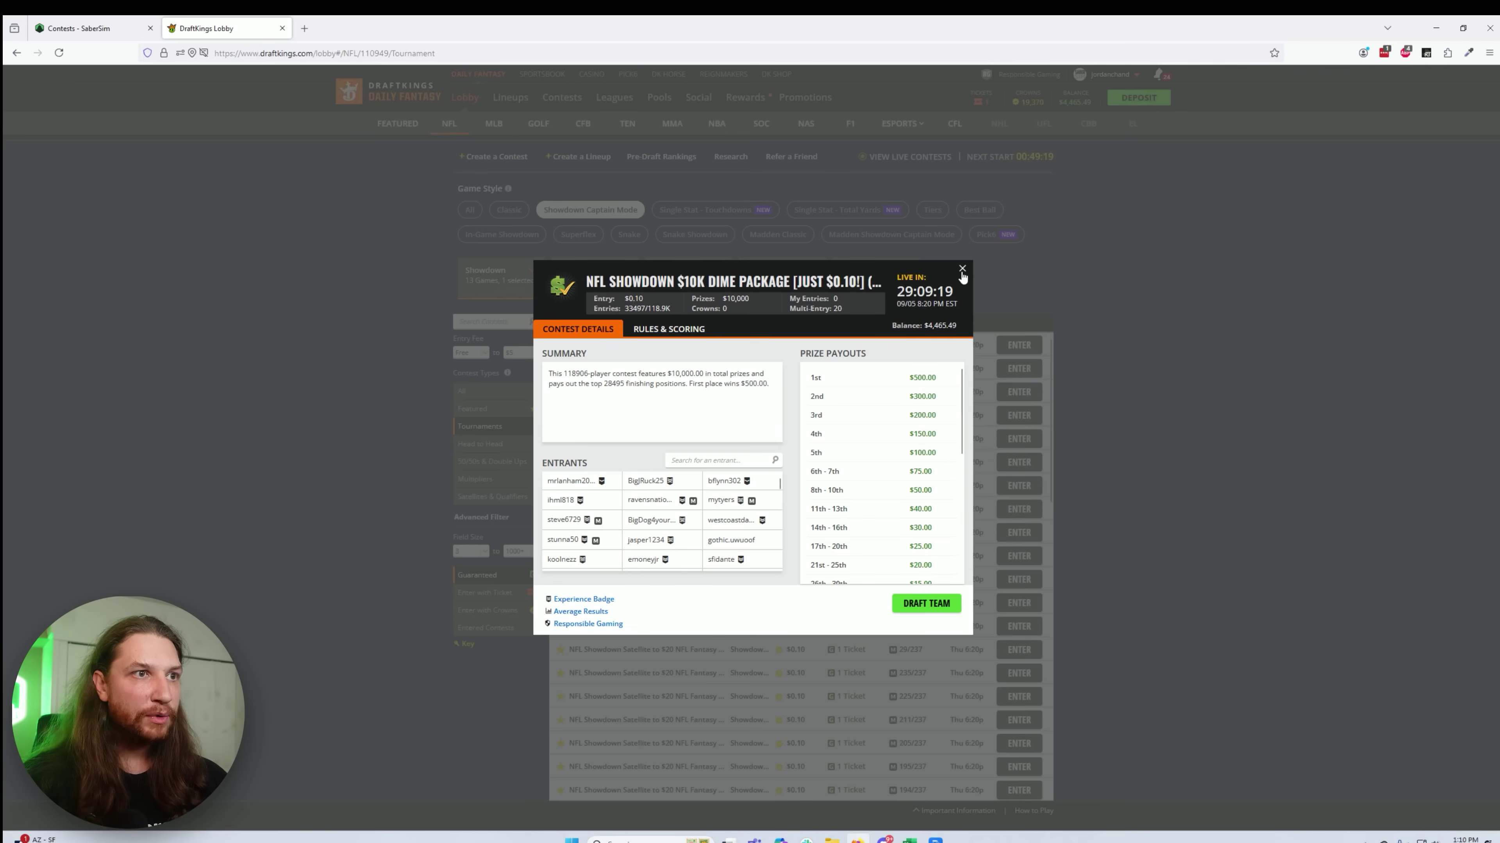
left_click(961, 269)
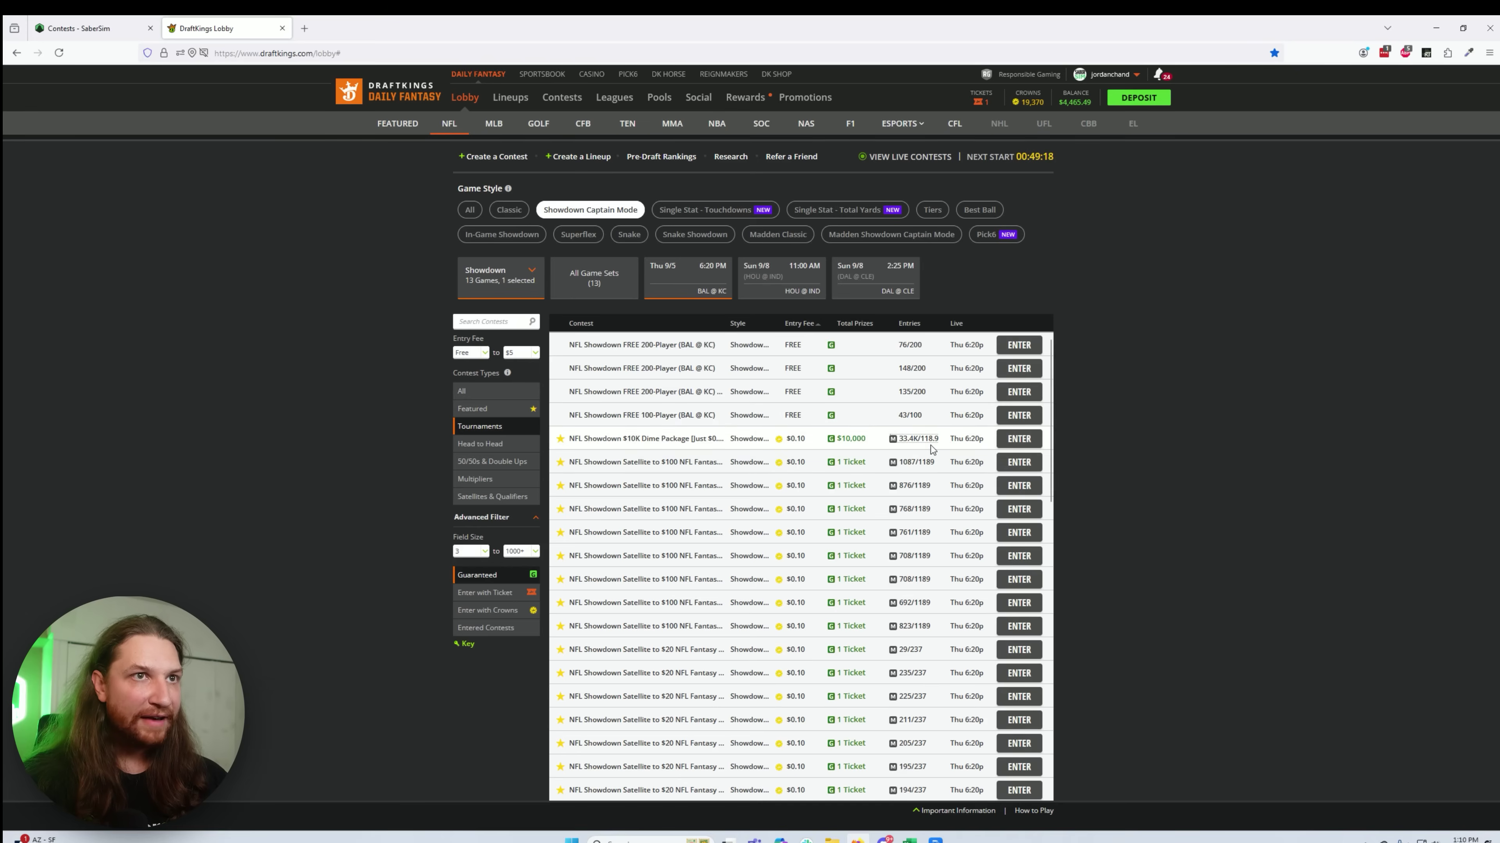
left_click(1013, 440)
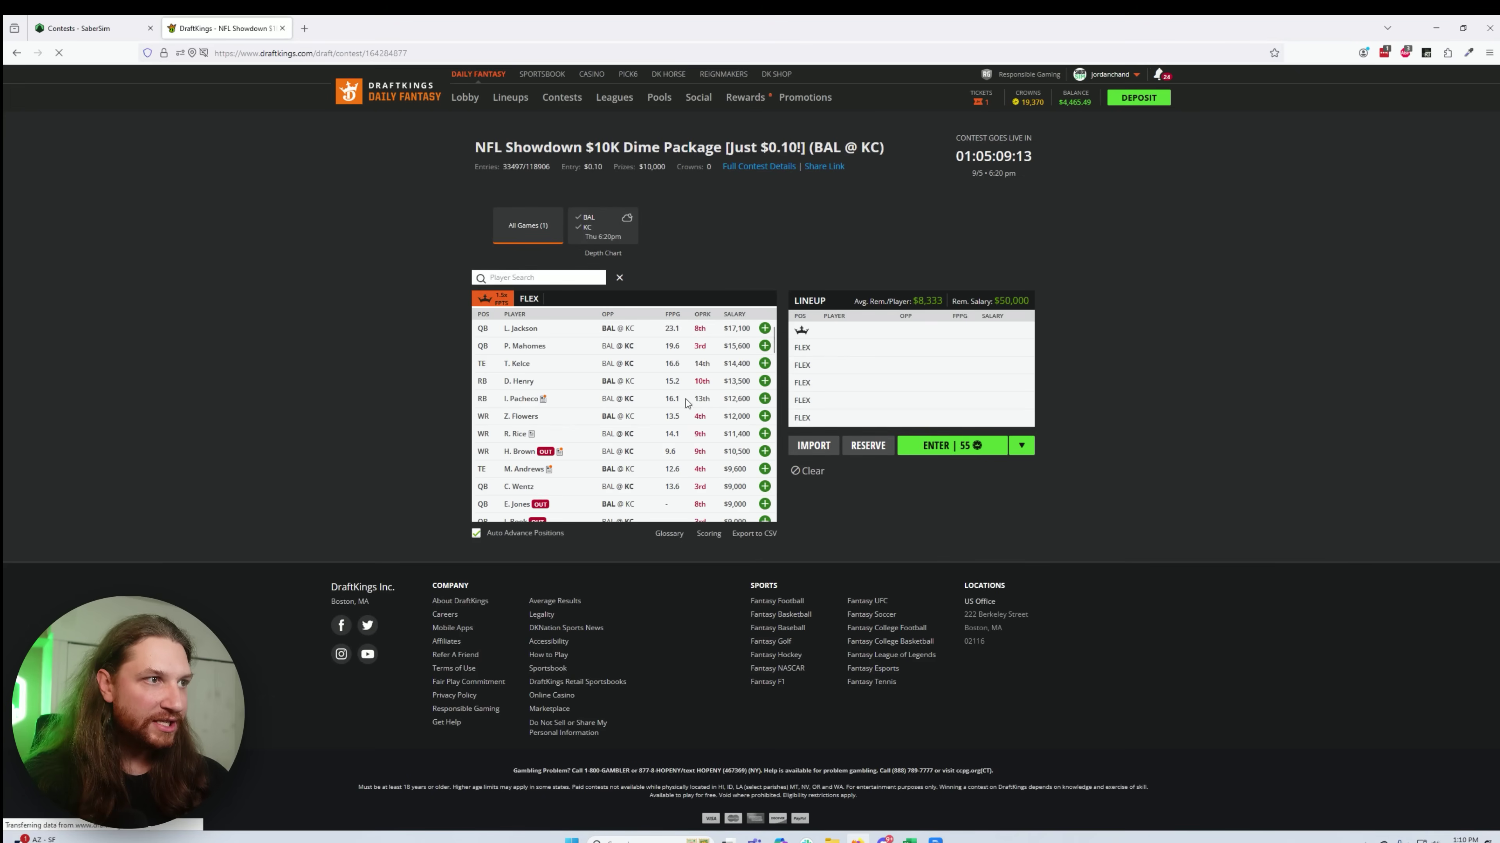
Step: Draft a lineup with I. Pacheco as captain and Z. Flowers, R. Rice, D. Henry, M. Andrews and C. Wentz as flex players
left_click(764, 398)
left_click(765, 398)
left_click(765, 397)
left_click(764, 398)
left_click(764, 398)
left_click(764, 398)
left_click(1022, 383)
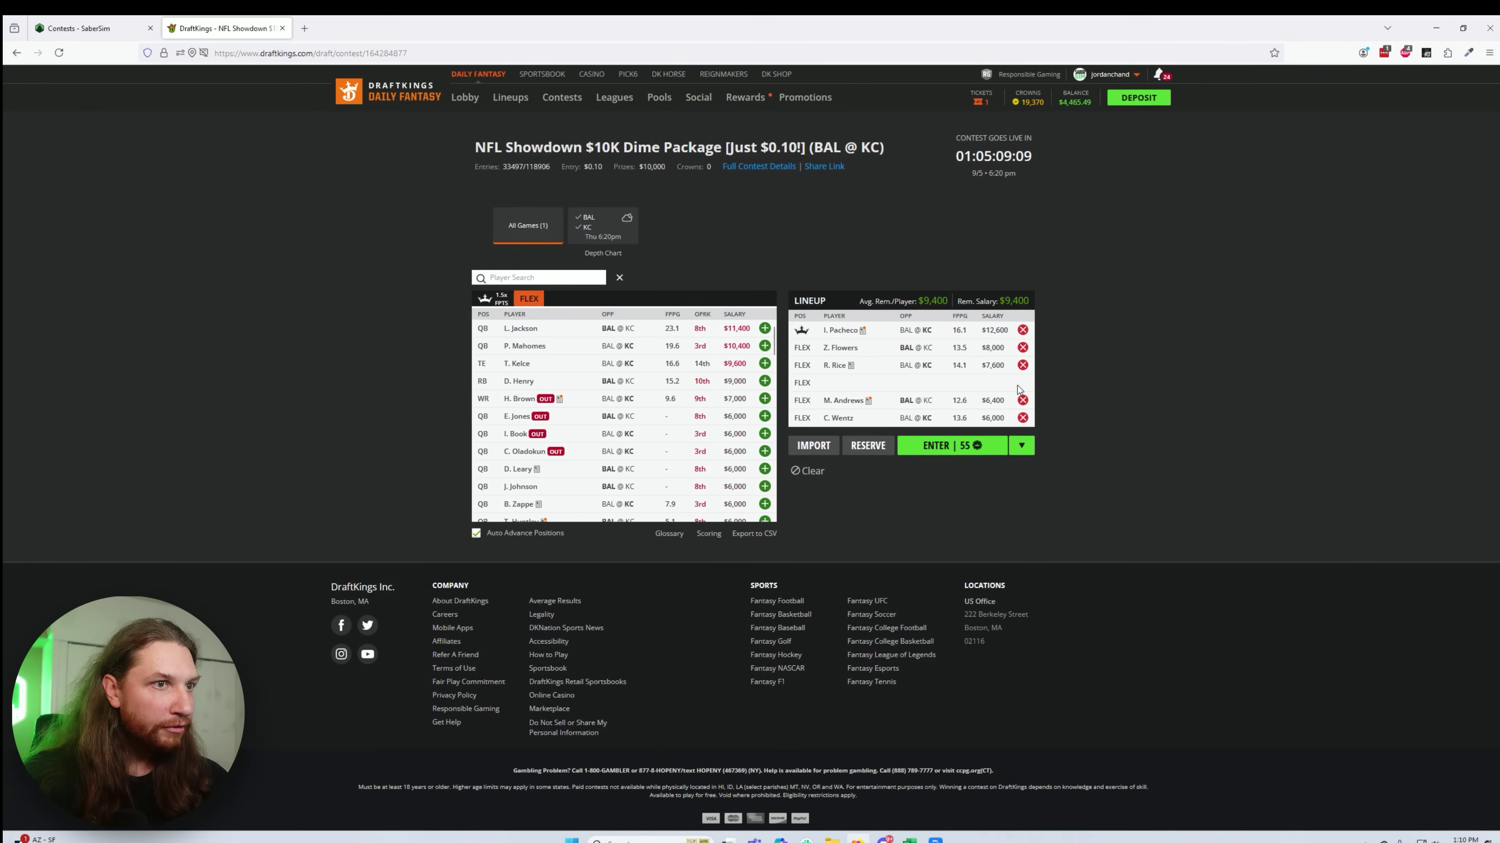
left_click(765, 381)
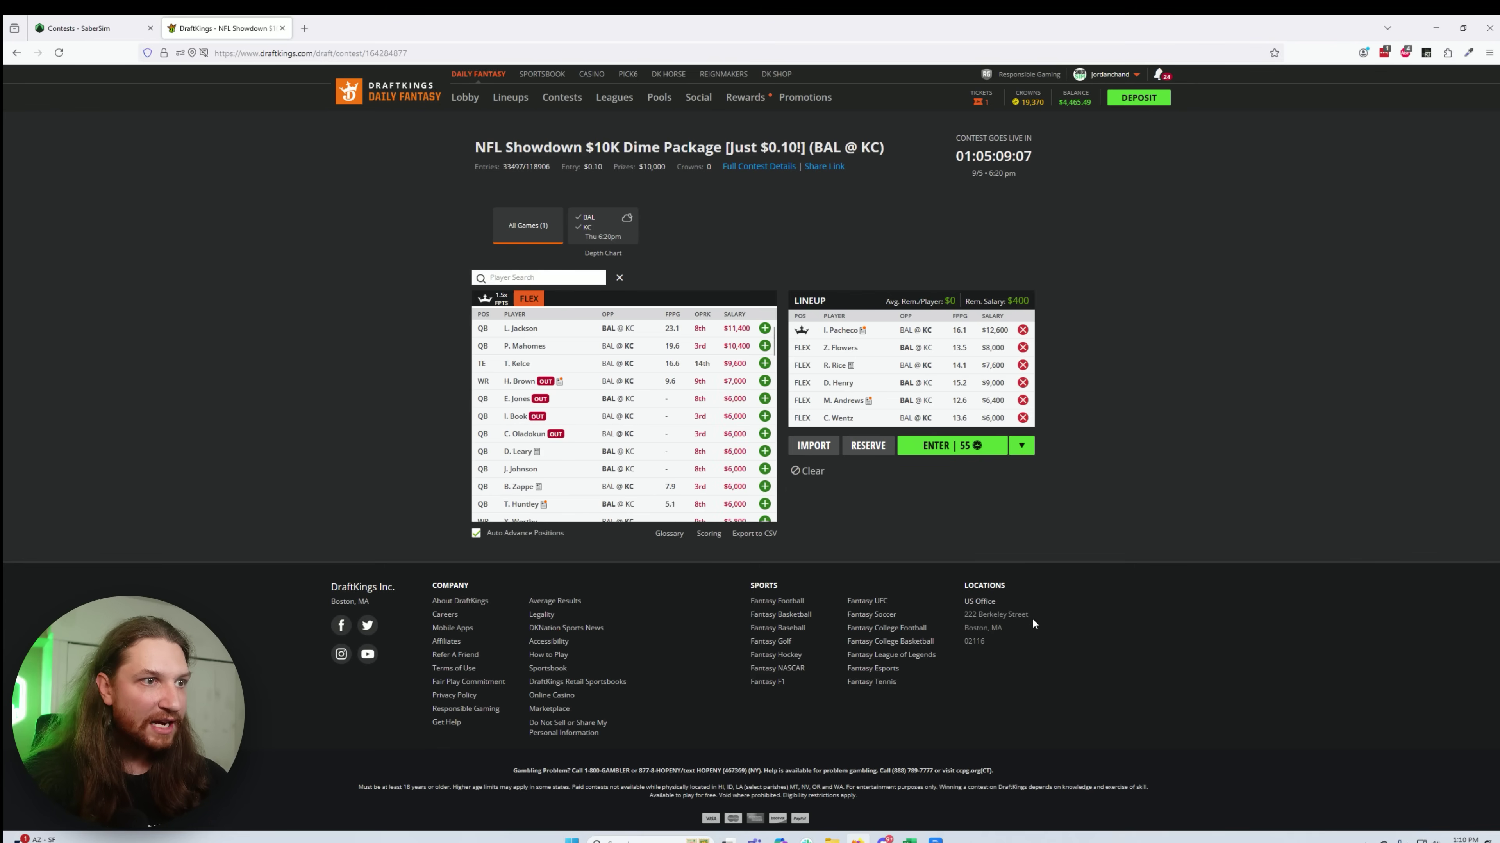
Step: Switch the entry payment from crowns to $0.10 cash and enter the lineup in the contest
left_click(1021, 445)
left_click(1011, 480)
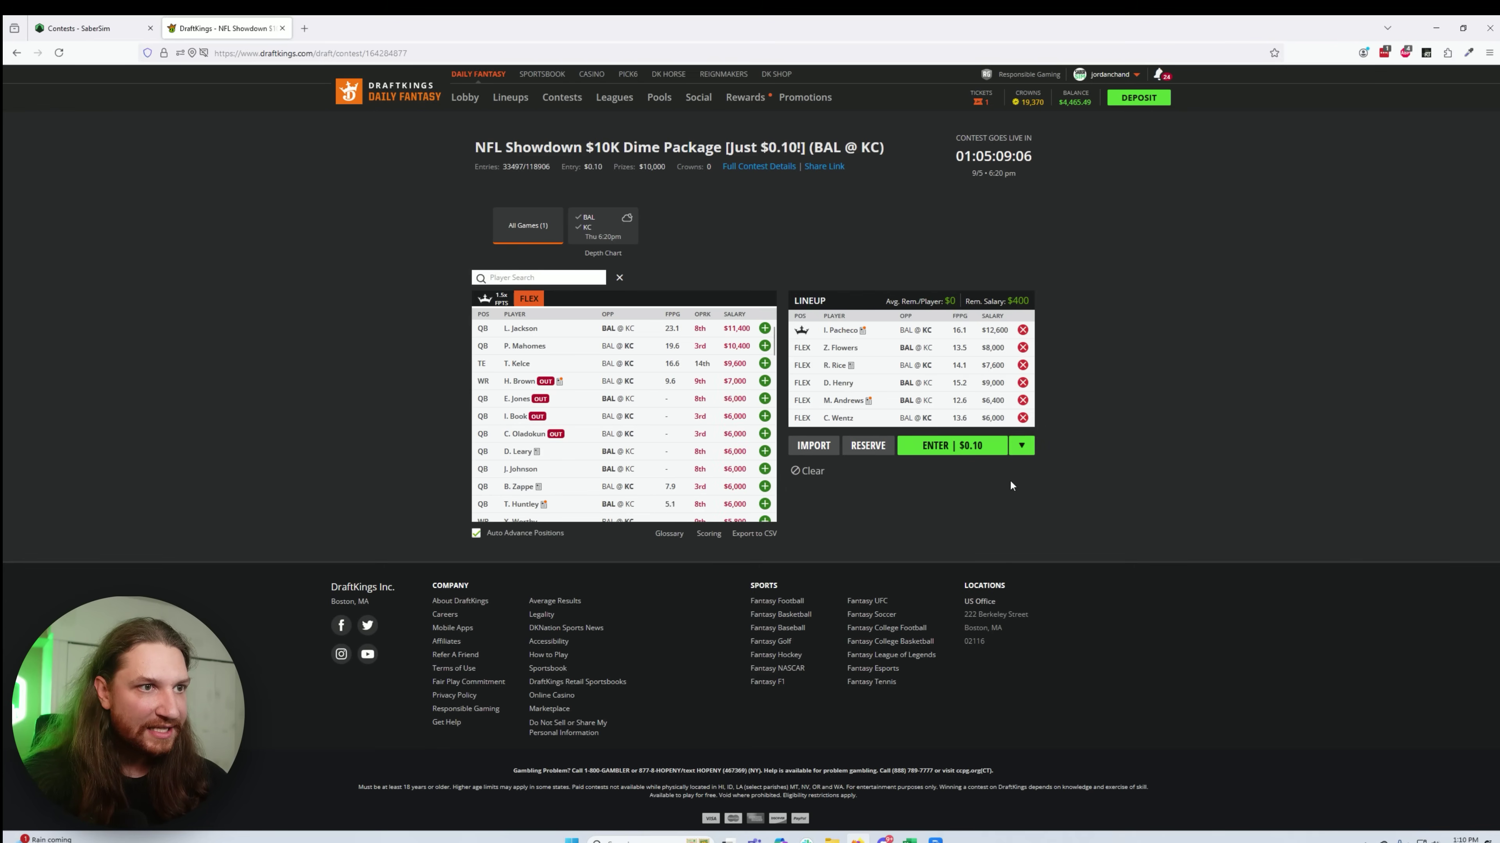
left_click(985, 447)
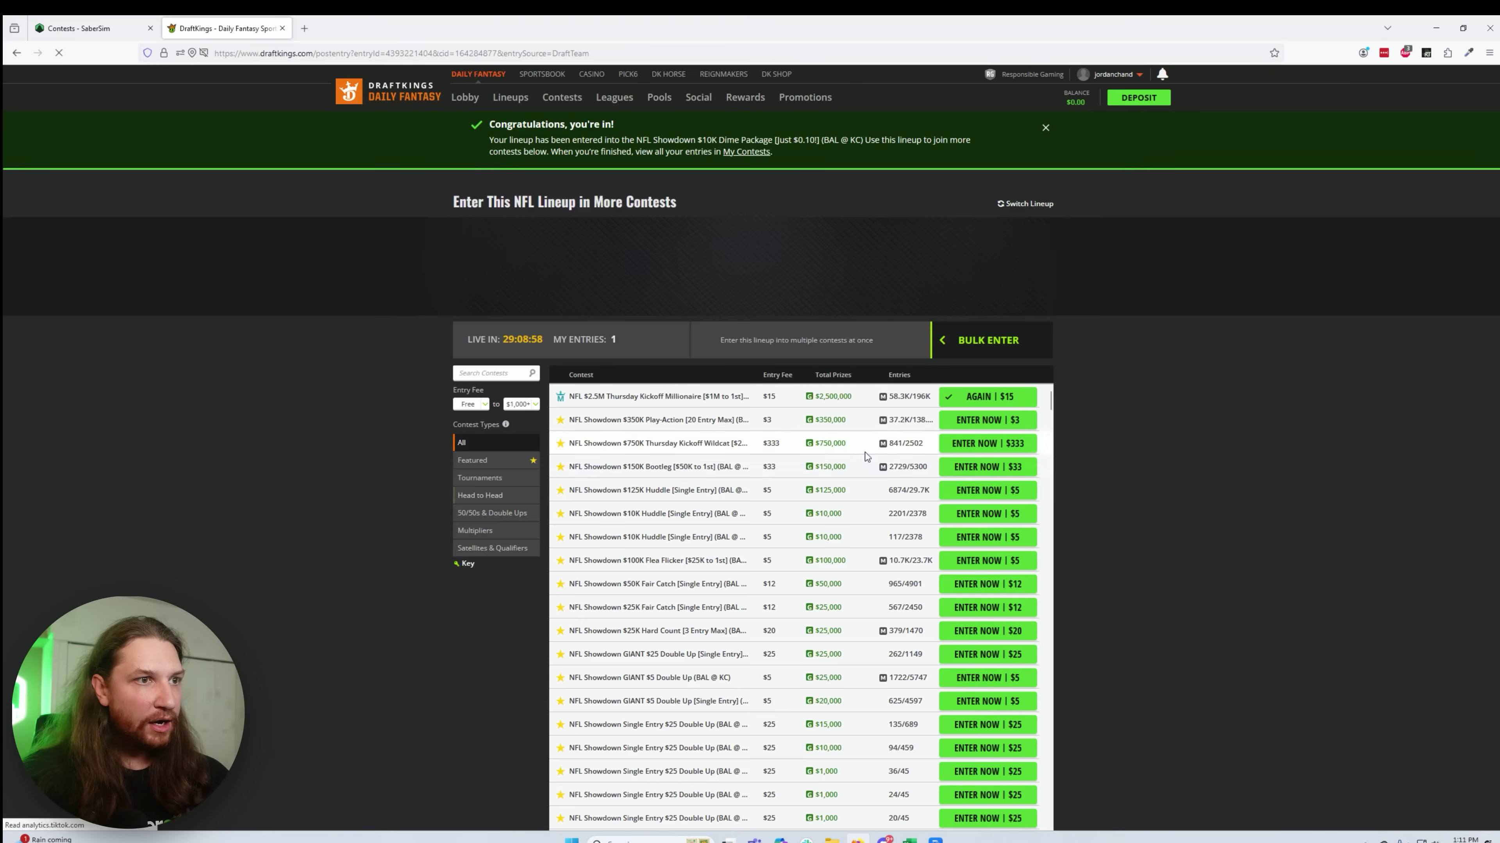
Step: Filter the additional contests for this lineup to tournaments with a maximum entry fee of $5
left_click(519, 531)
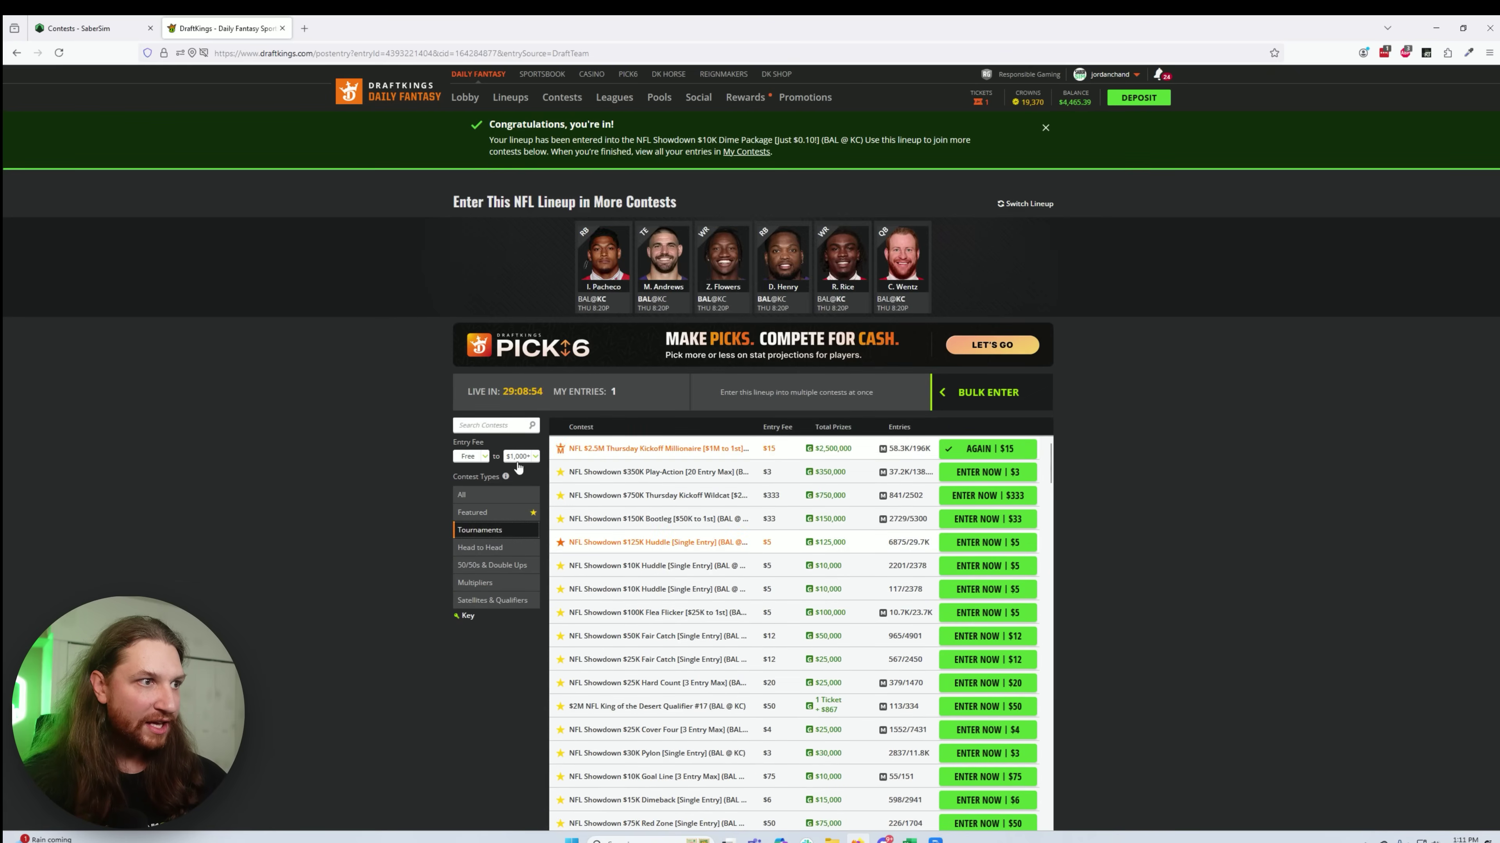
left_click(518, 456)
left_click(520, 525)
left_click(533, 458)
left_click(519, 538)
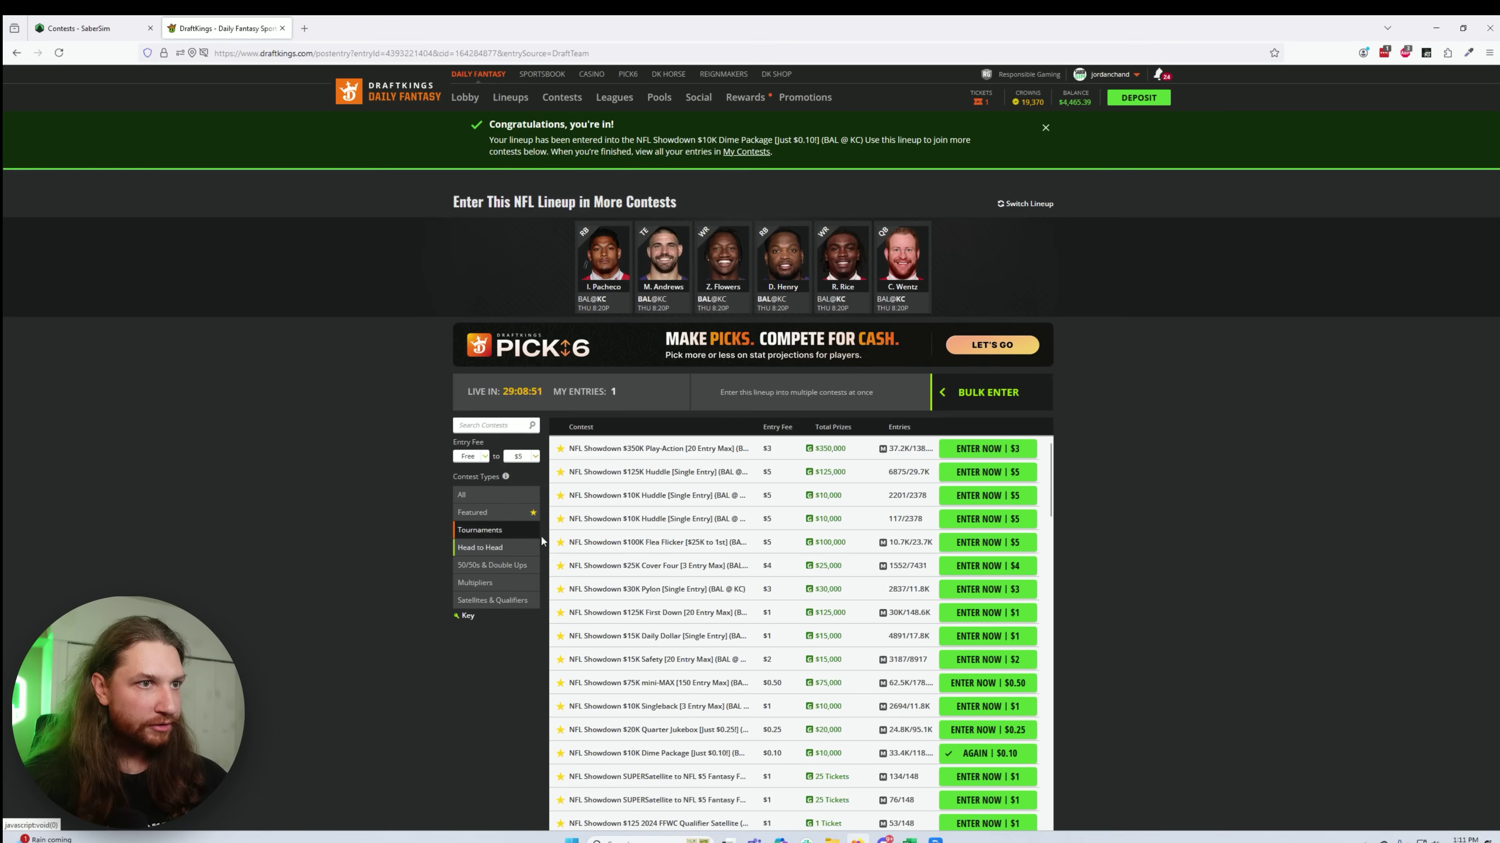
Step: Sort the additional contests by number of entries, and re-sort them by entry fee from lowest to highest
left_click(505, 476)
left_click(899, 427)
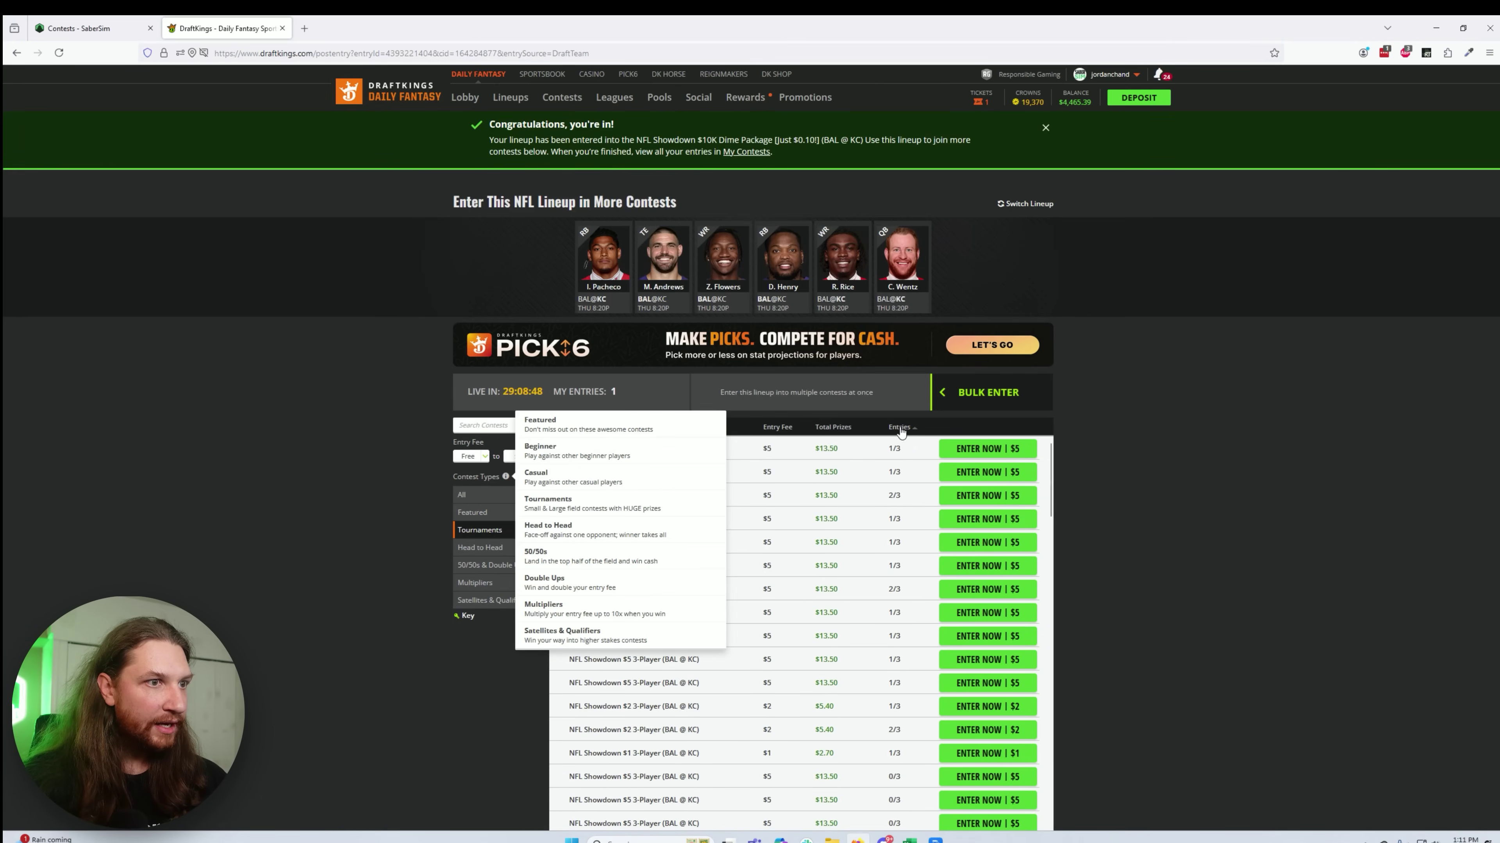
left_click(506, 477)
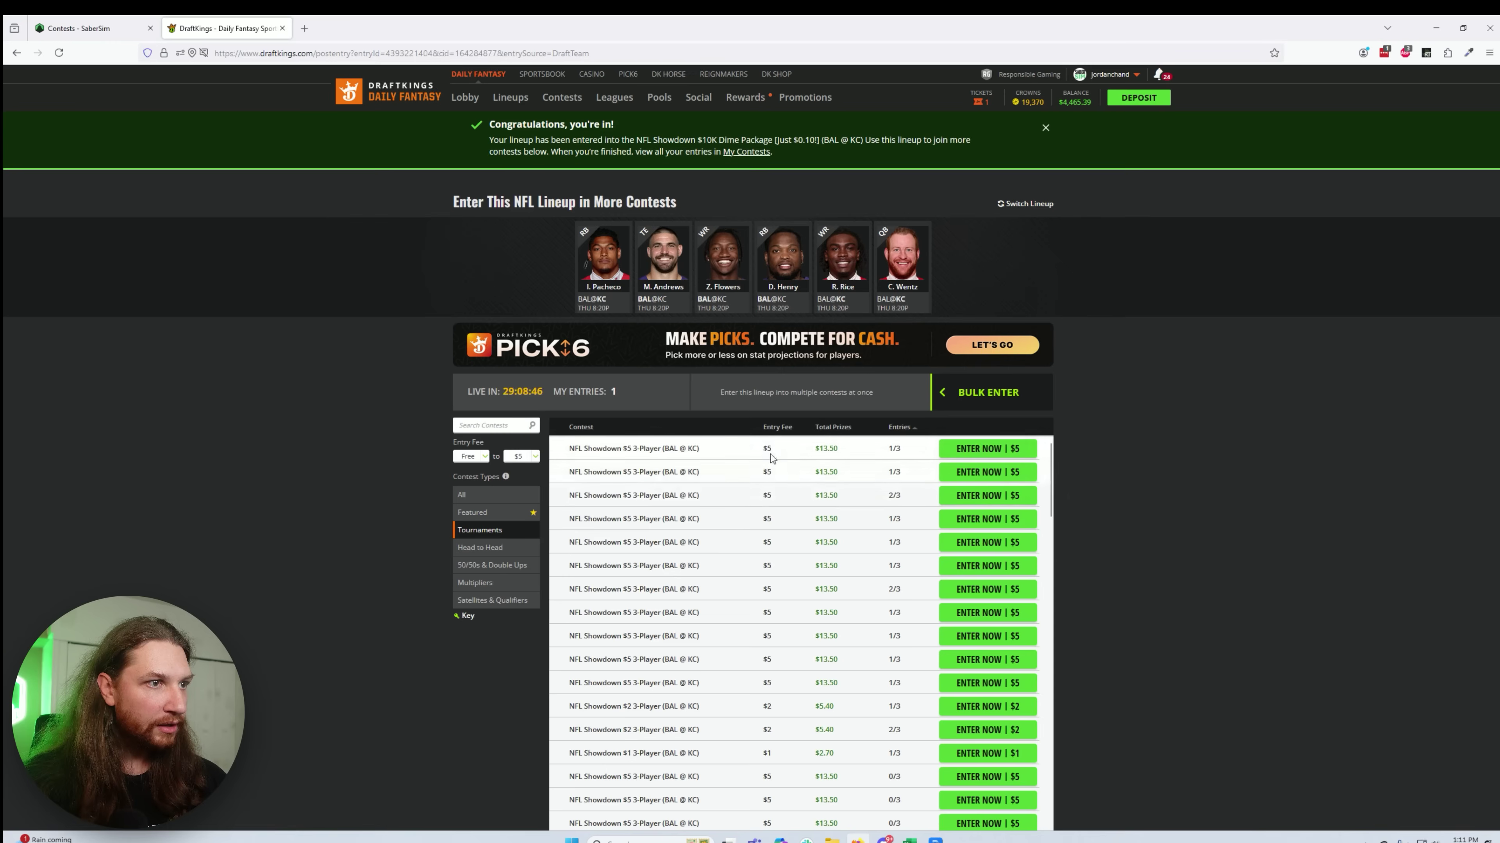
left_click(777, 428)
Step: Turn on bulk entry and add 19 entries to the NFL Showdown $10K Dime Package
left_click(983, 393)
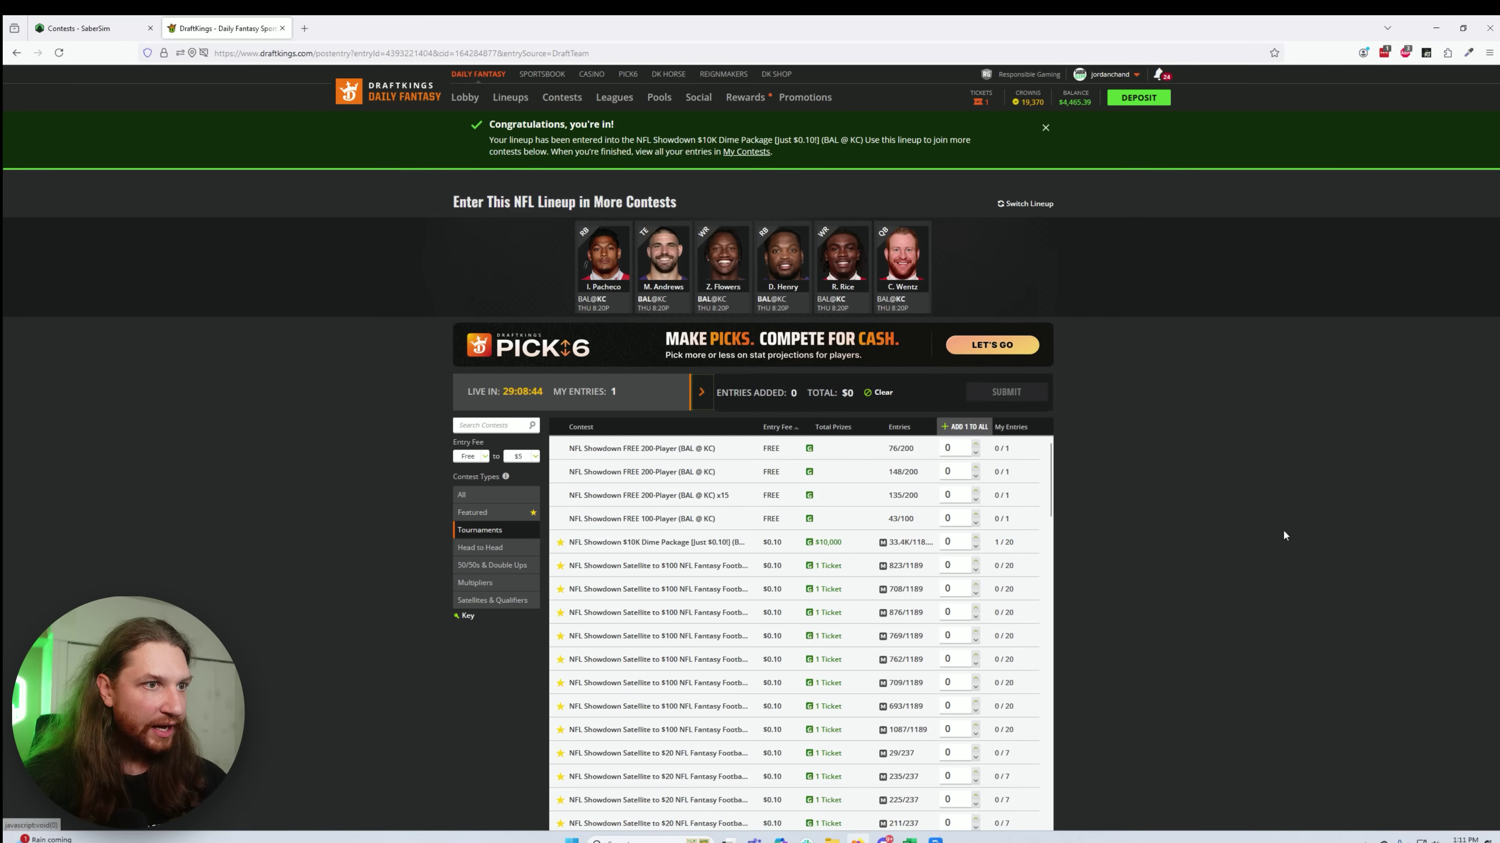
scroll(964, 482, "down", 1)
left_click(963, 481)
type("19")
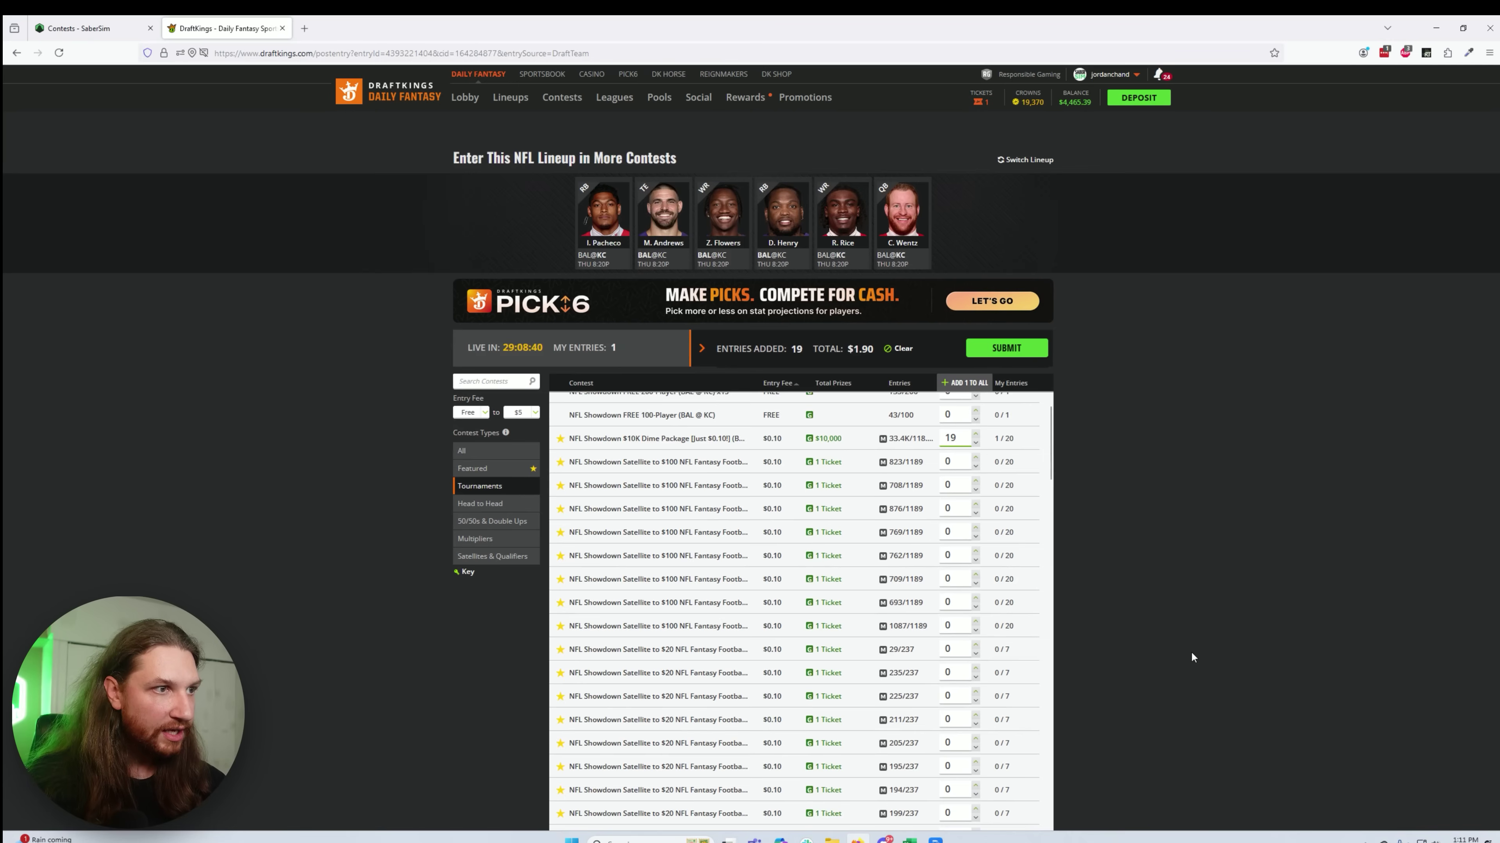
Step: Add 150 entries to the $0.50 NFL Showdown $75K mini-MAX [150 Entry Max]
scroll(750, 517, "down", 3)
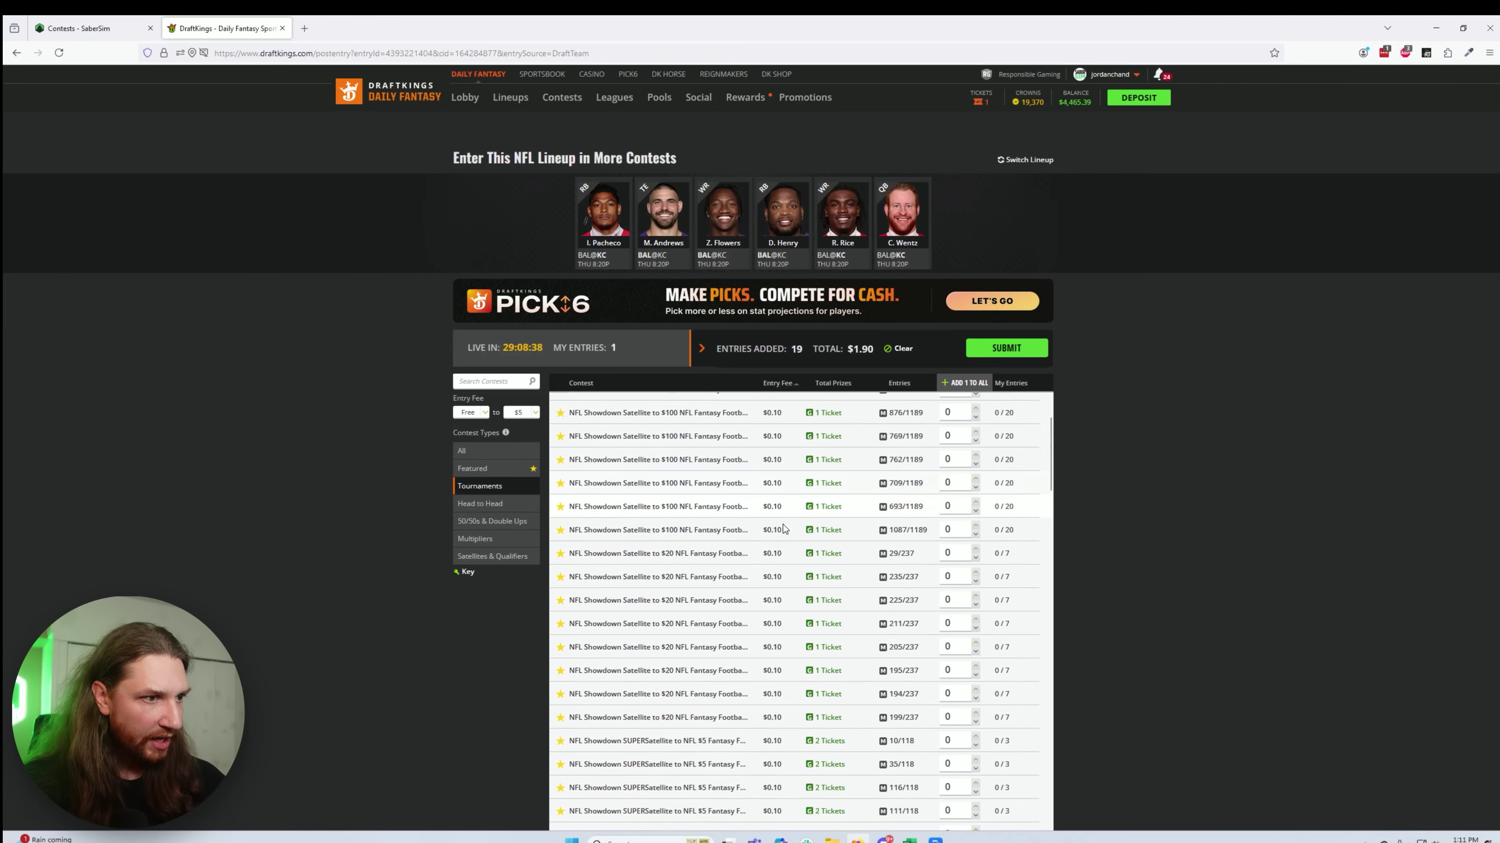
scroll(735, 507, "down", 9)
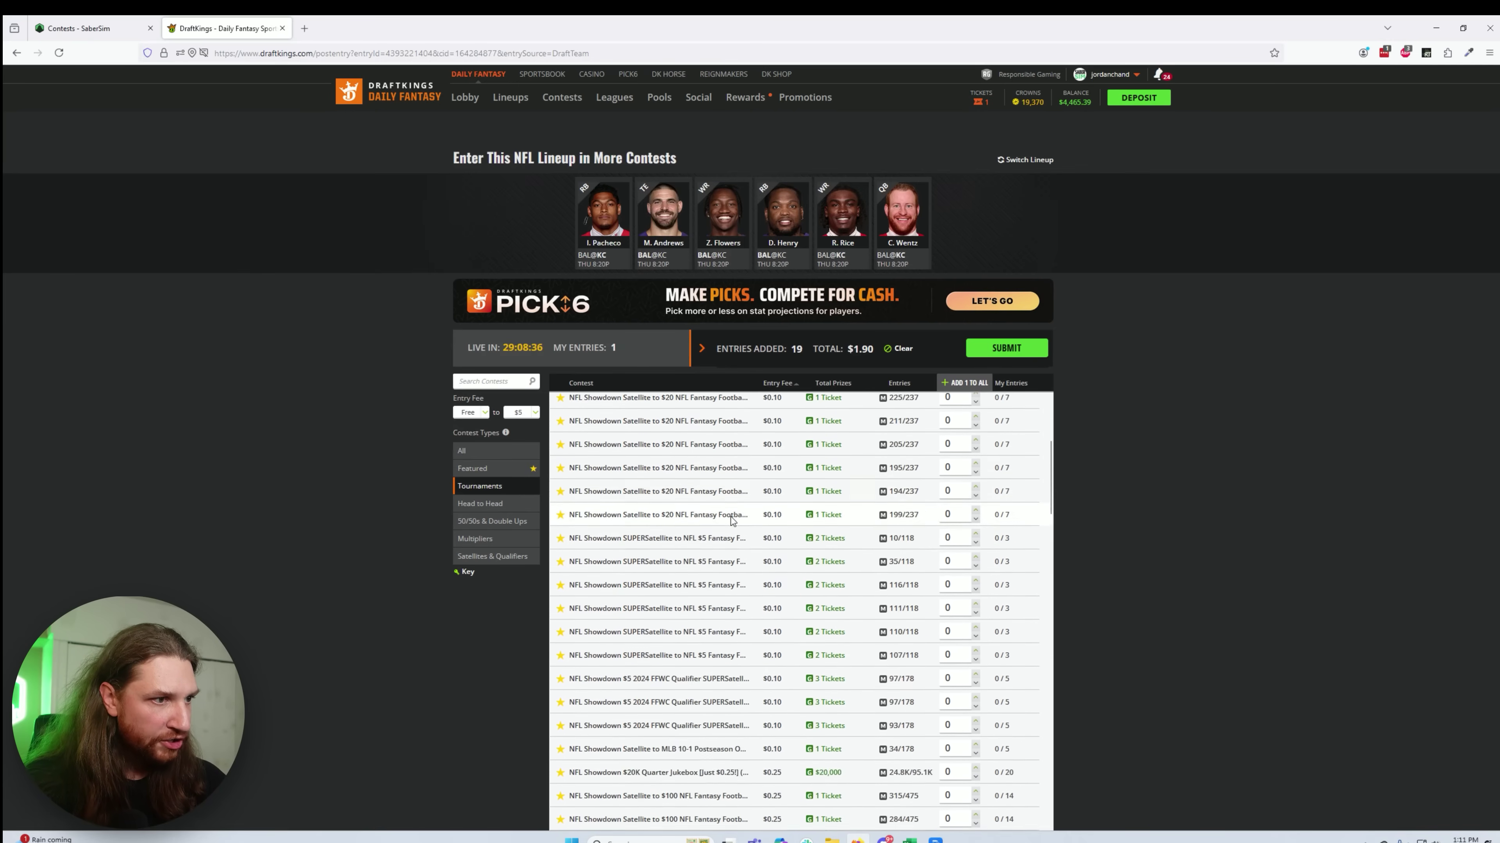
scroll(687, 524, "down", 4)
scroll(692, 524, "down", 3)
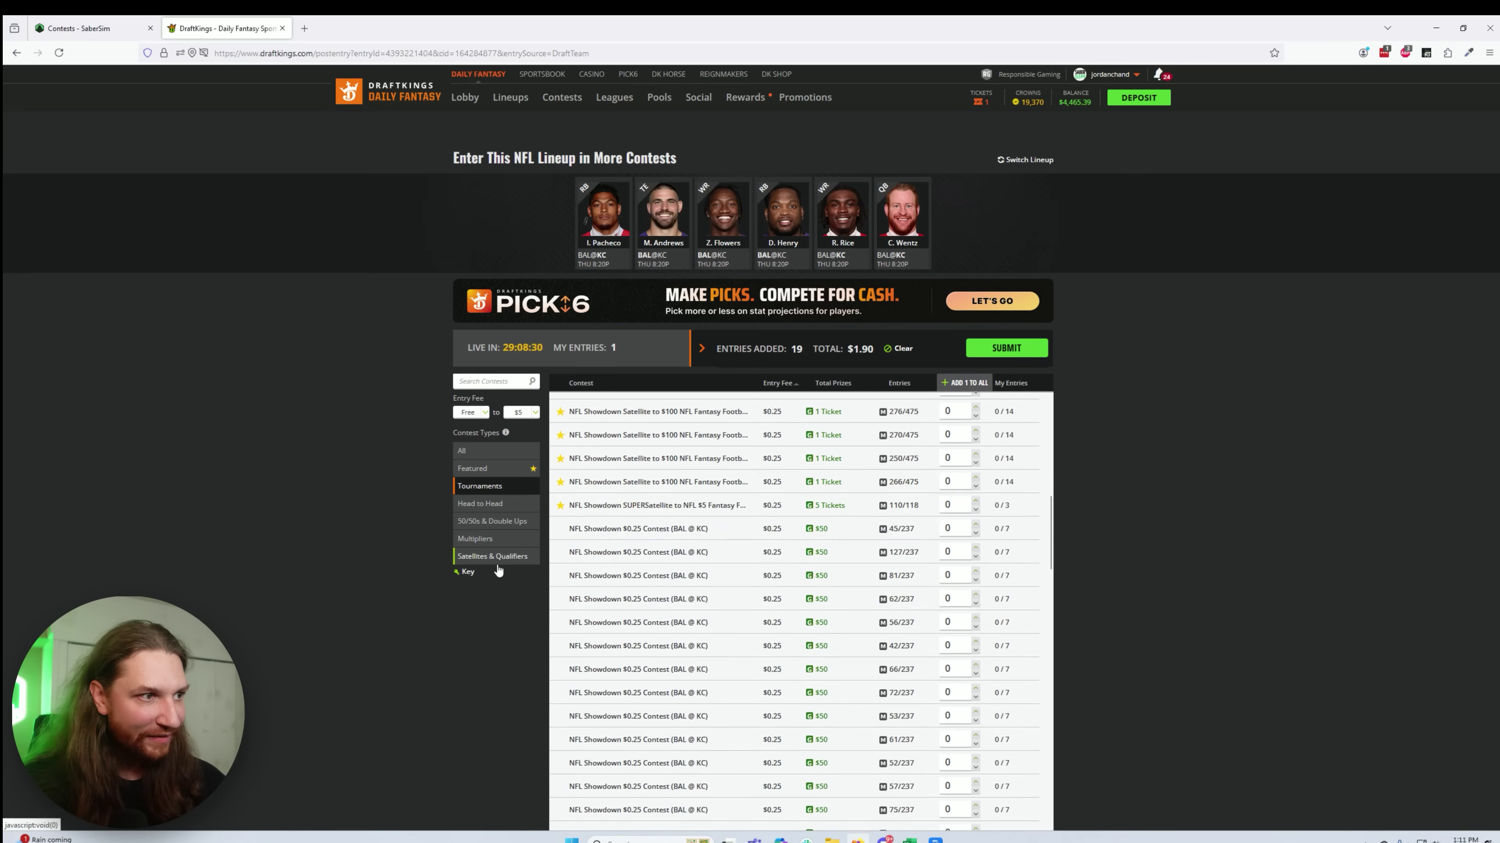
scroll(694, 573, "down", 3)
scroll(694, 573, "down", 5)
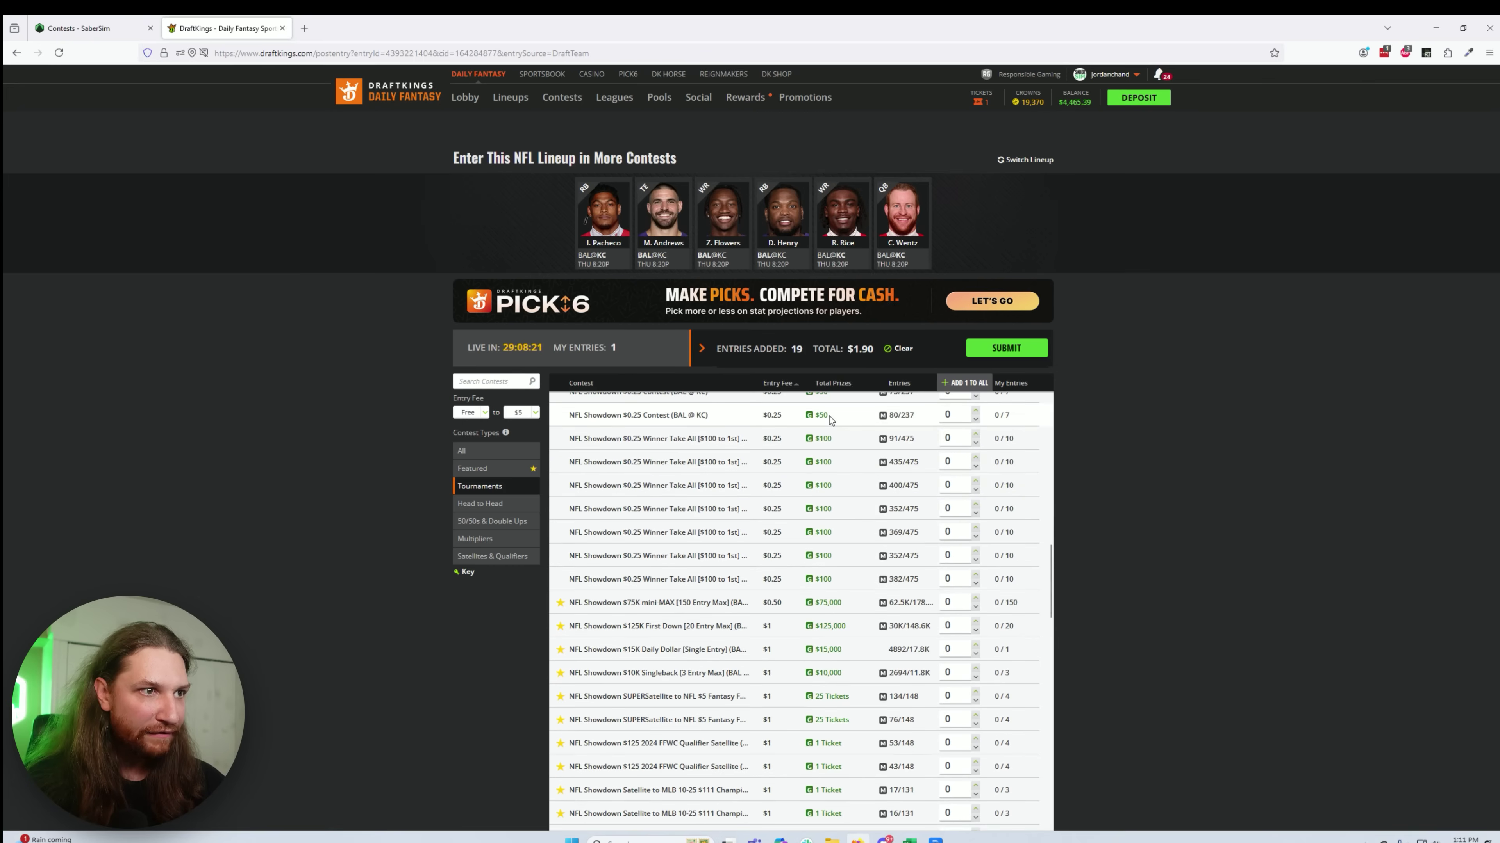
scroll(849, 545, "down", 5)
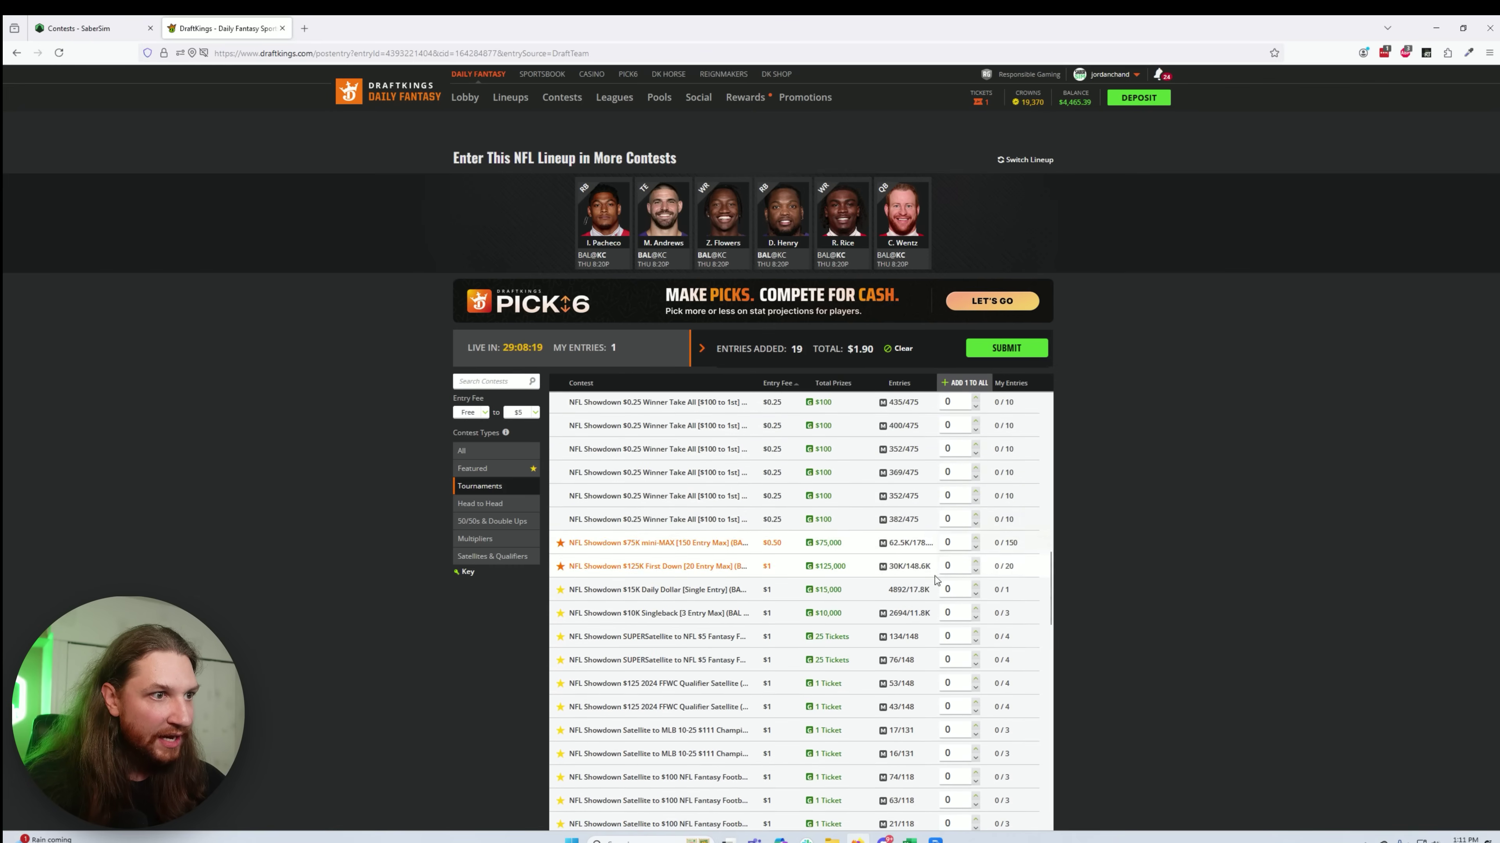
left_click(961, 542)
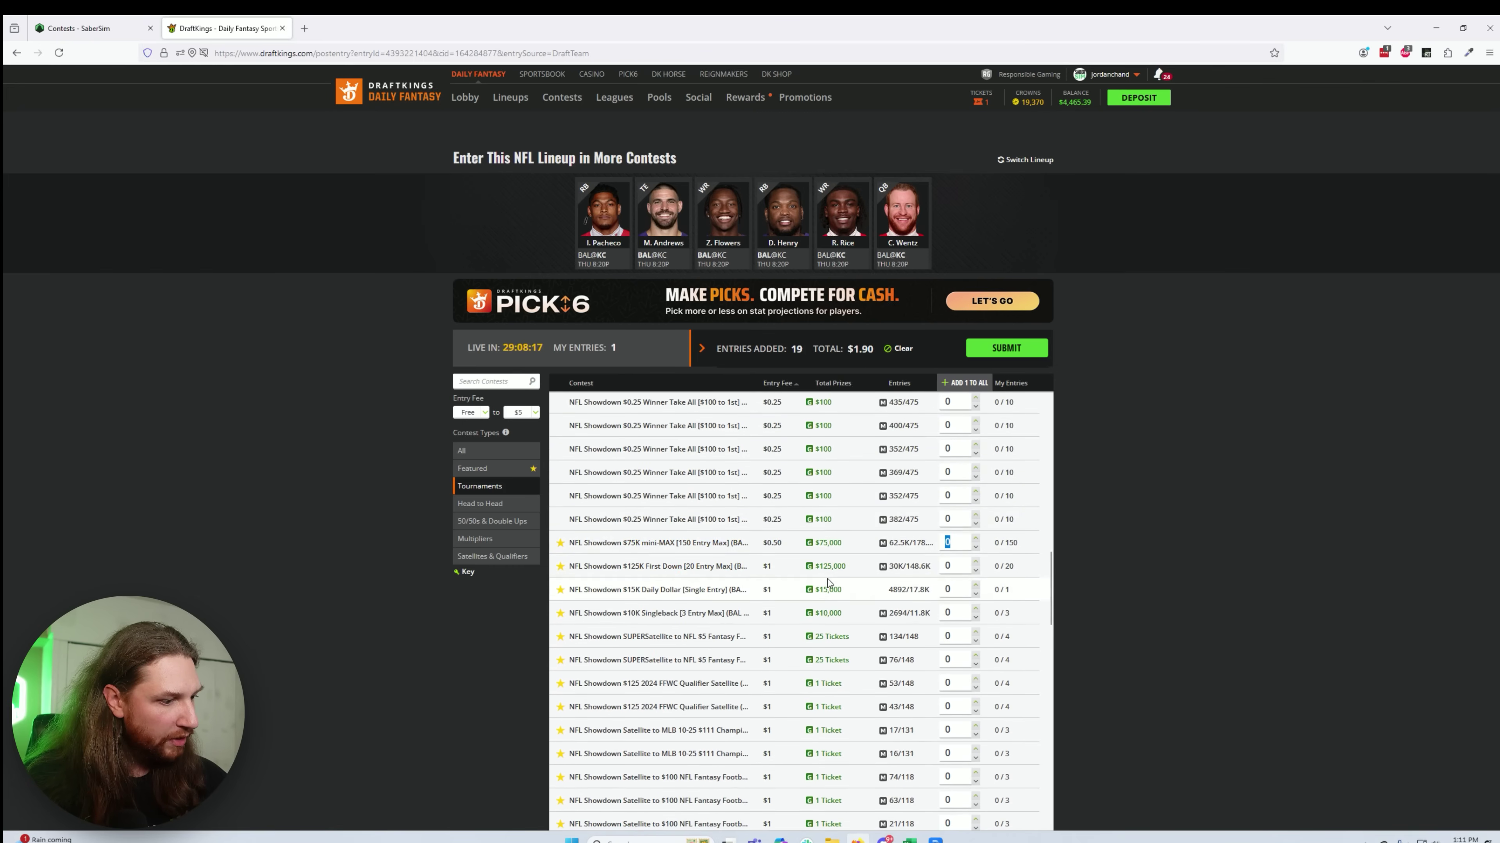
type("15")
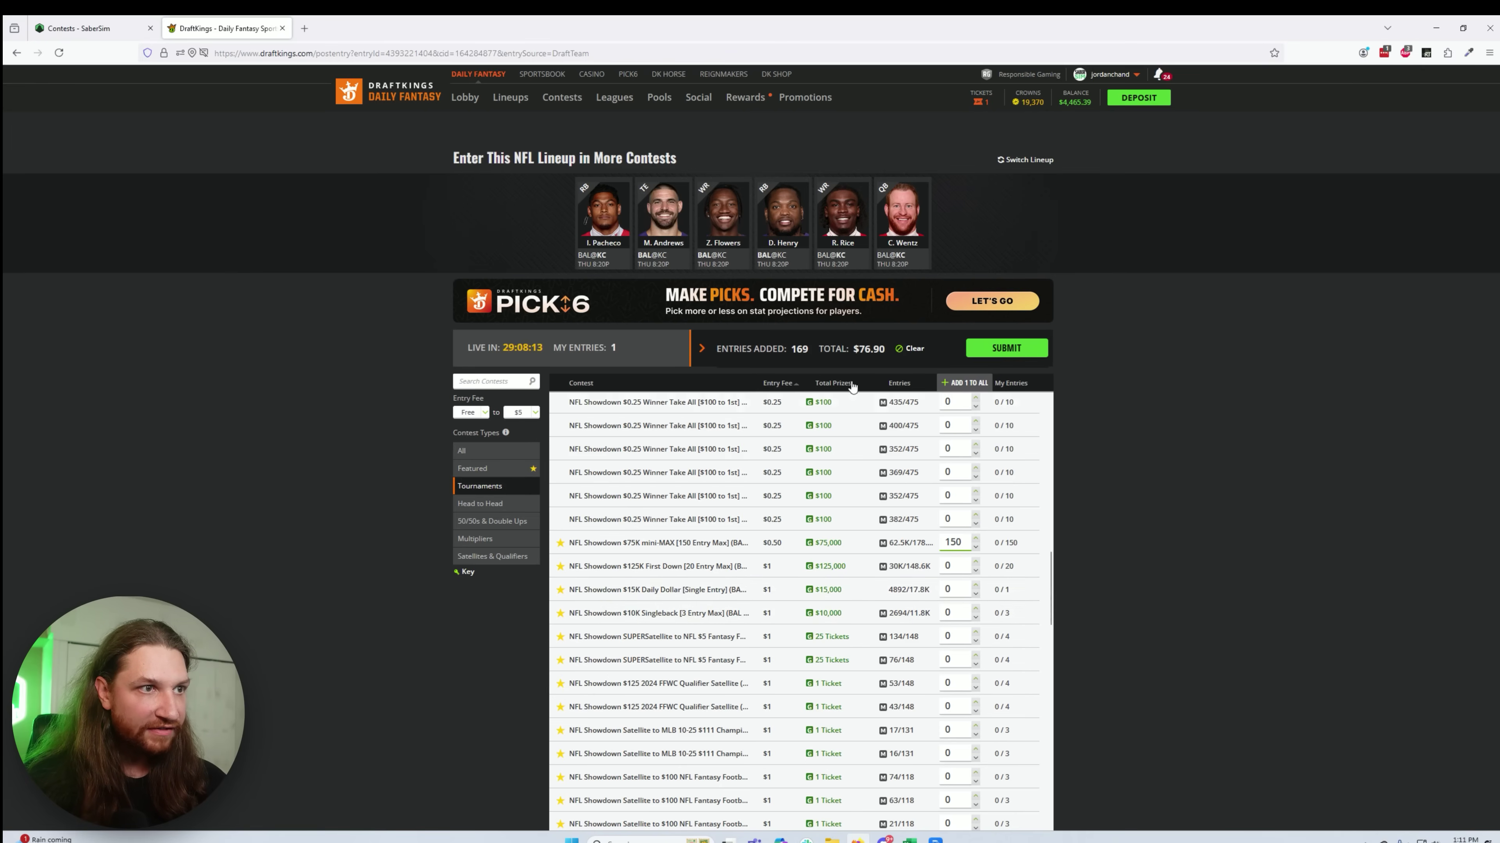
Step: Add 20 entries to the $1 NFL Showdown $125K First Down [20 Entry Max]
left_click(948, 566)
type("2")
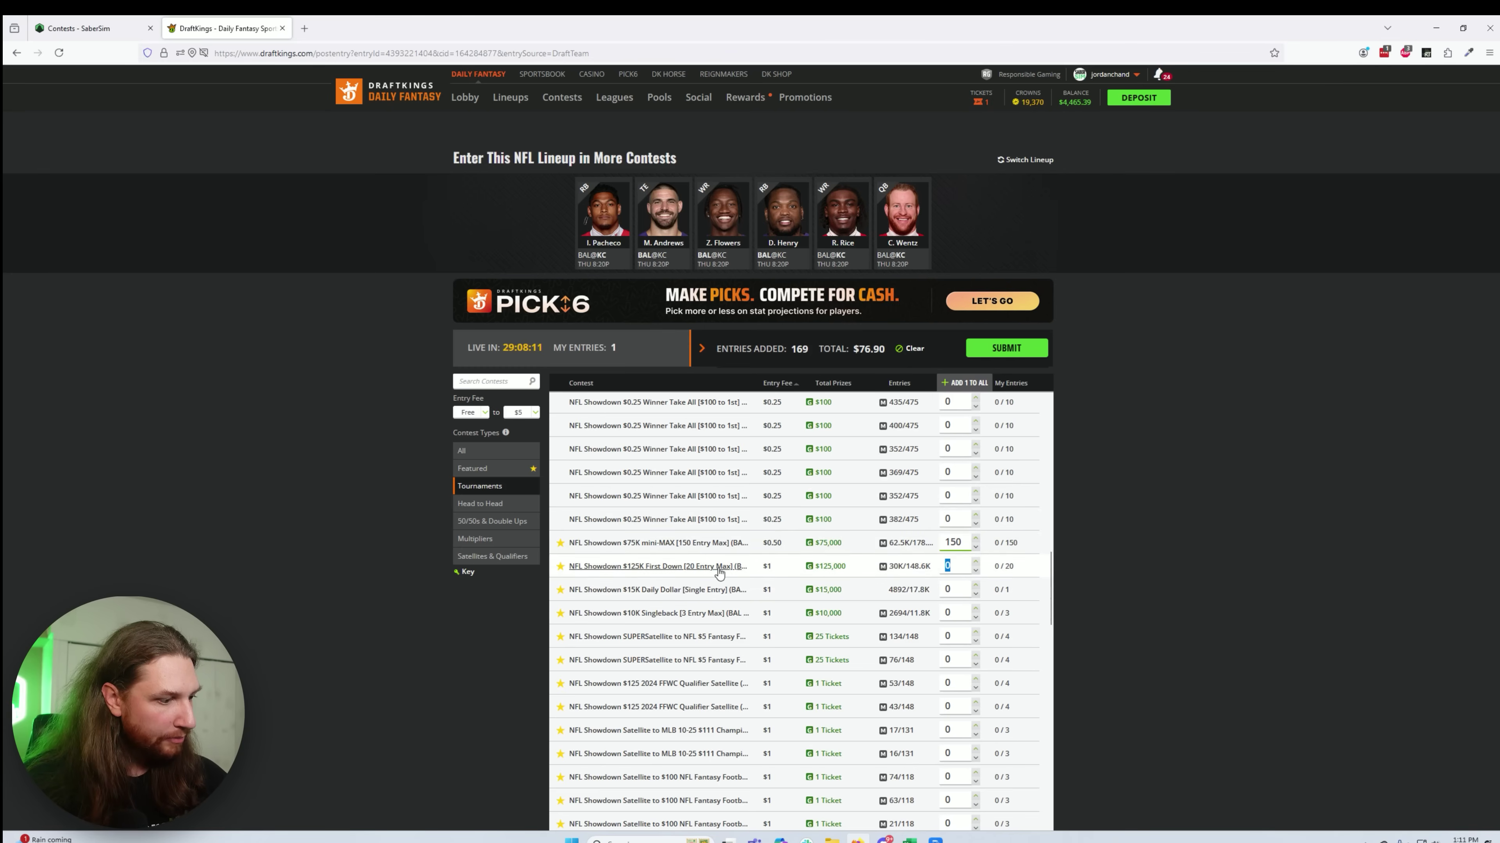
type("0")
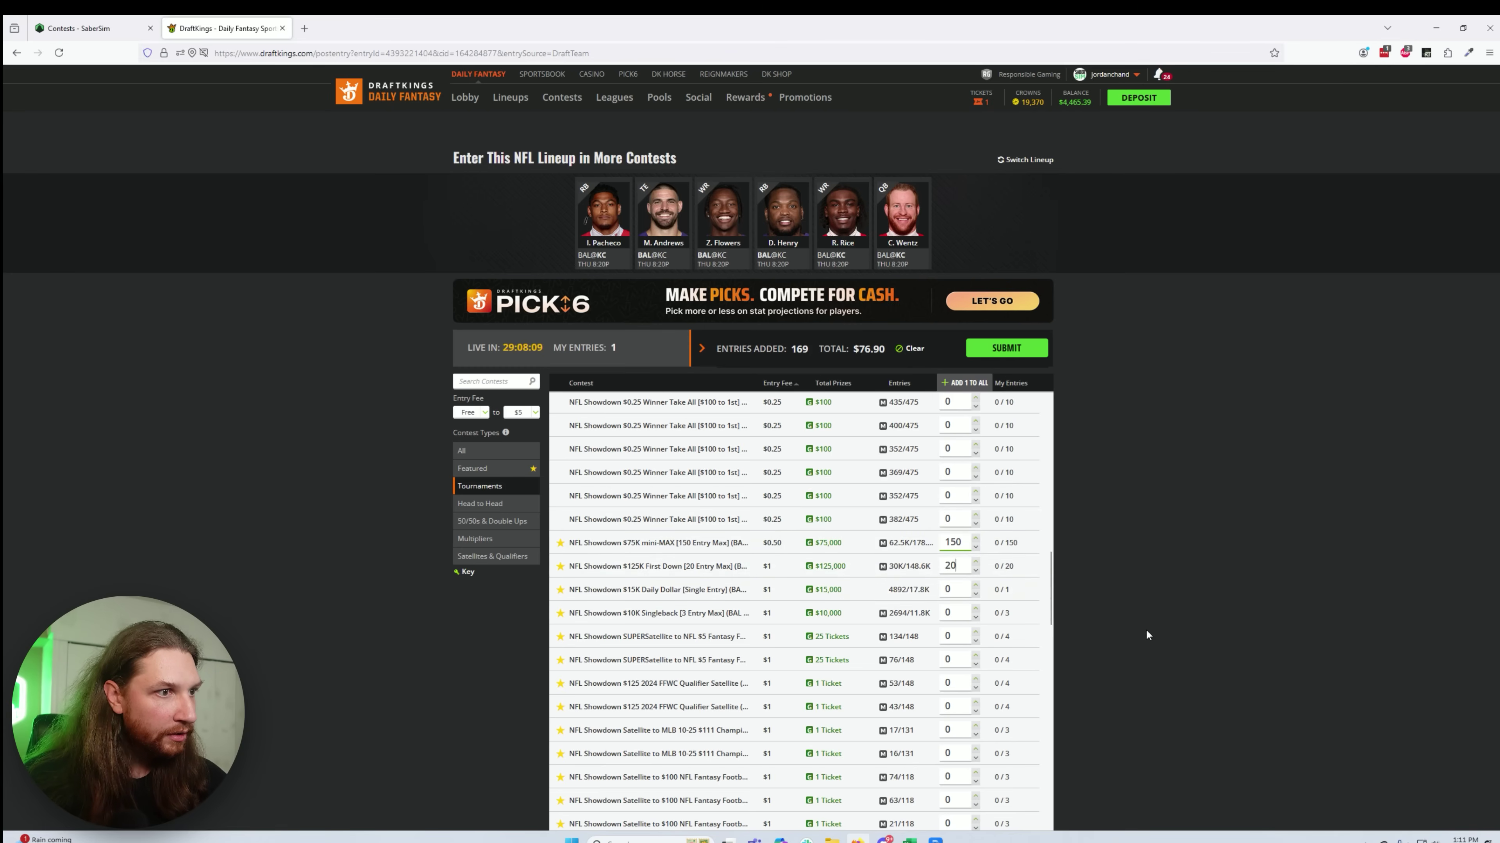
Step: Add 20 entries to the NFL Showdown $20K Quarter Jukebox [Just $0.25!]
scroll(904, 631, "up", 5)
scroll(909, 637, "up", 5)
left_click(961, 596)
type("20")
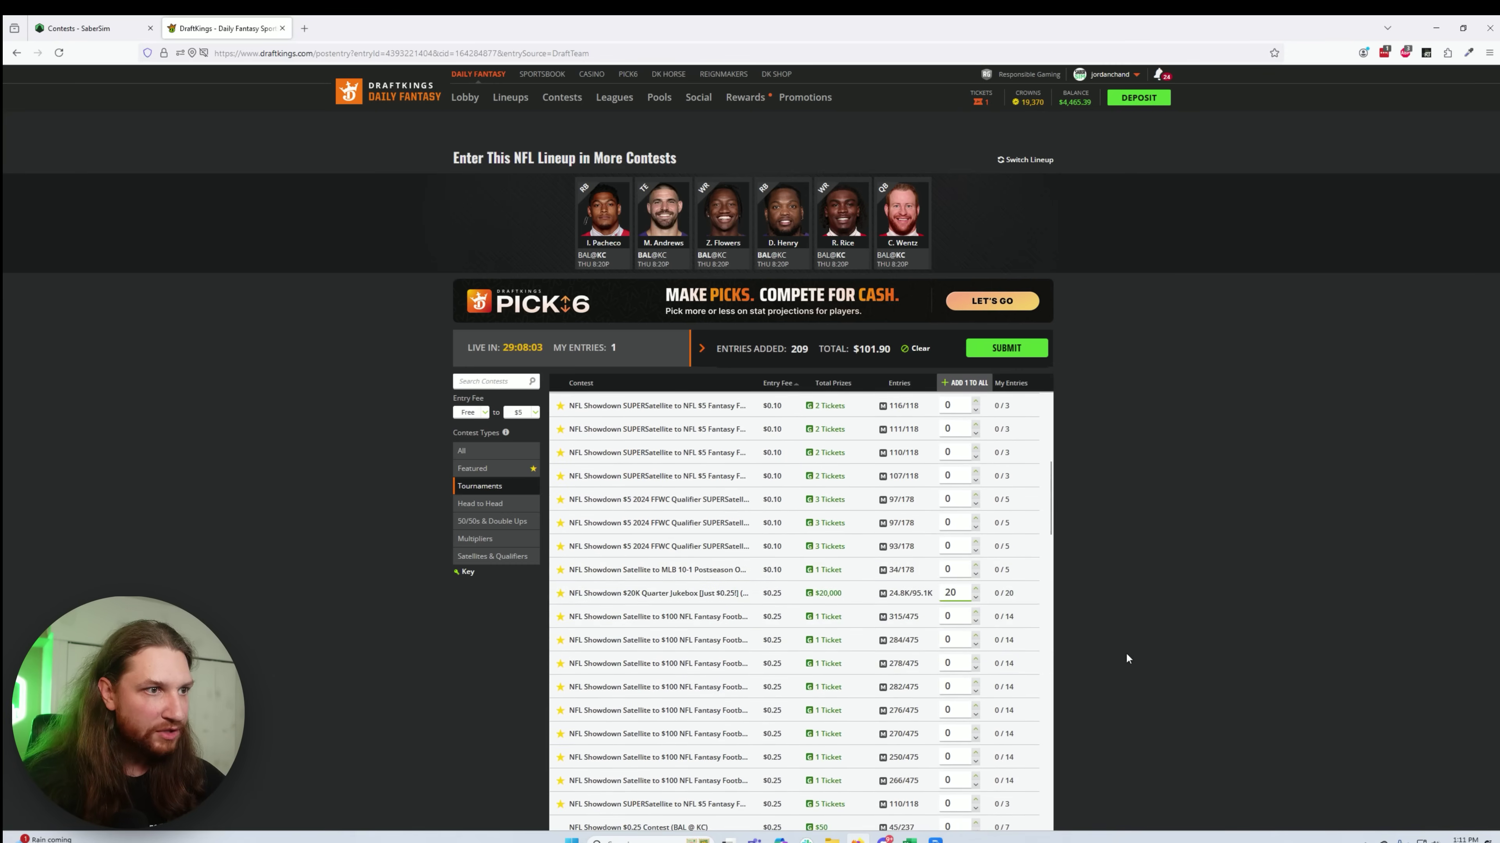
Step: Add 1 entry to the $15K Daily Dollar [Single Entry] and 3 entries to the $10K Singleback [3 Entry Max]
scroll(903, 650, "down", 6)
scroll(908, 667, "down", 7)
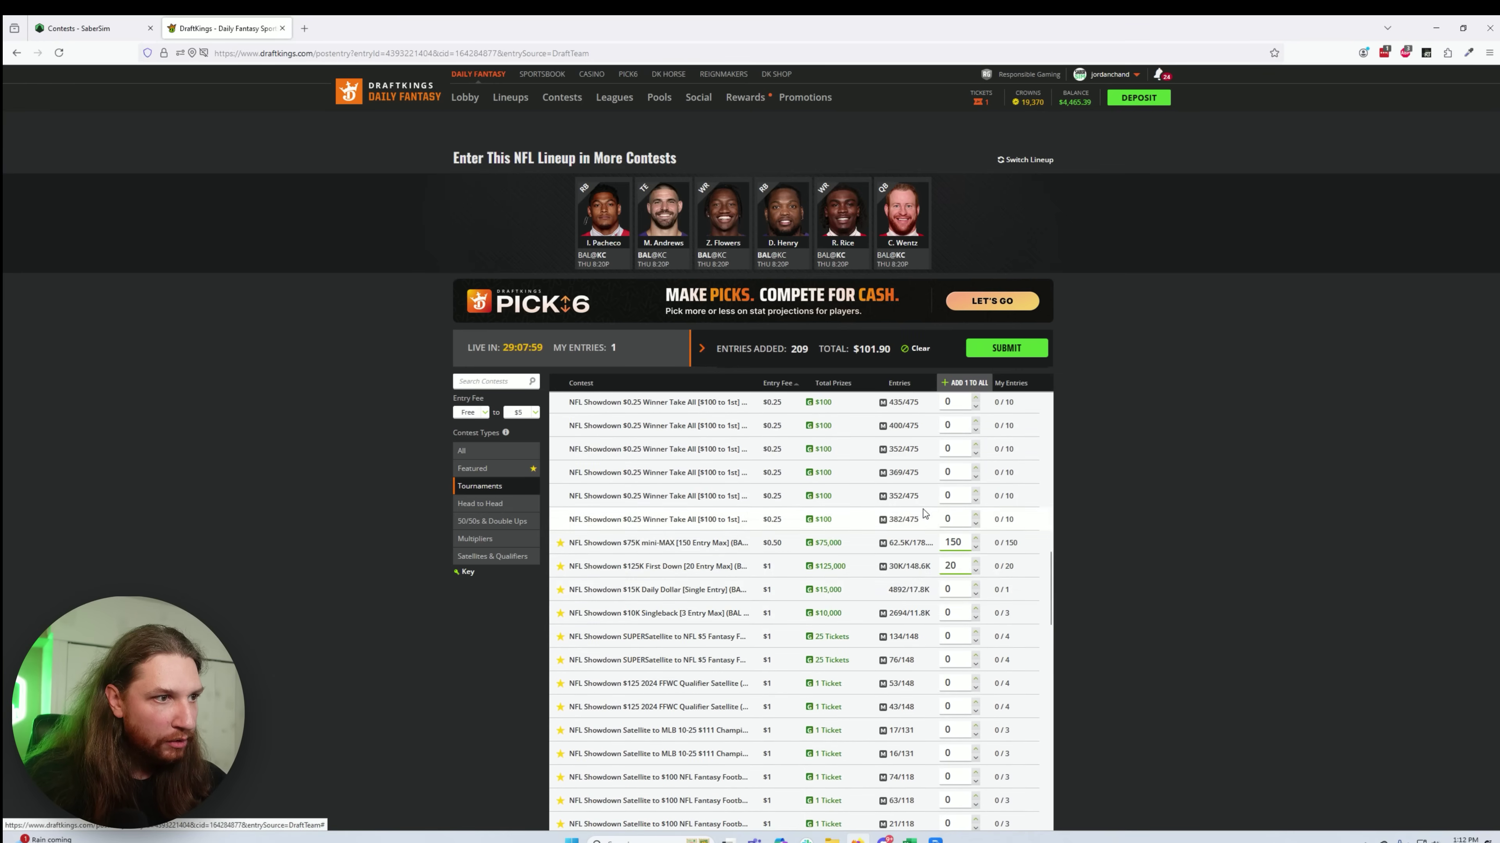
left_click(948, 589)
type("1")
left_click(948, 613)
type("3")
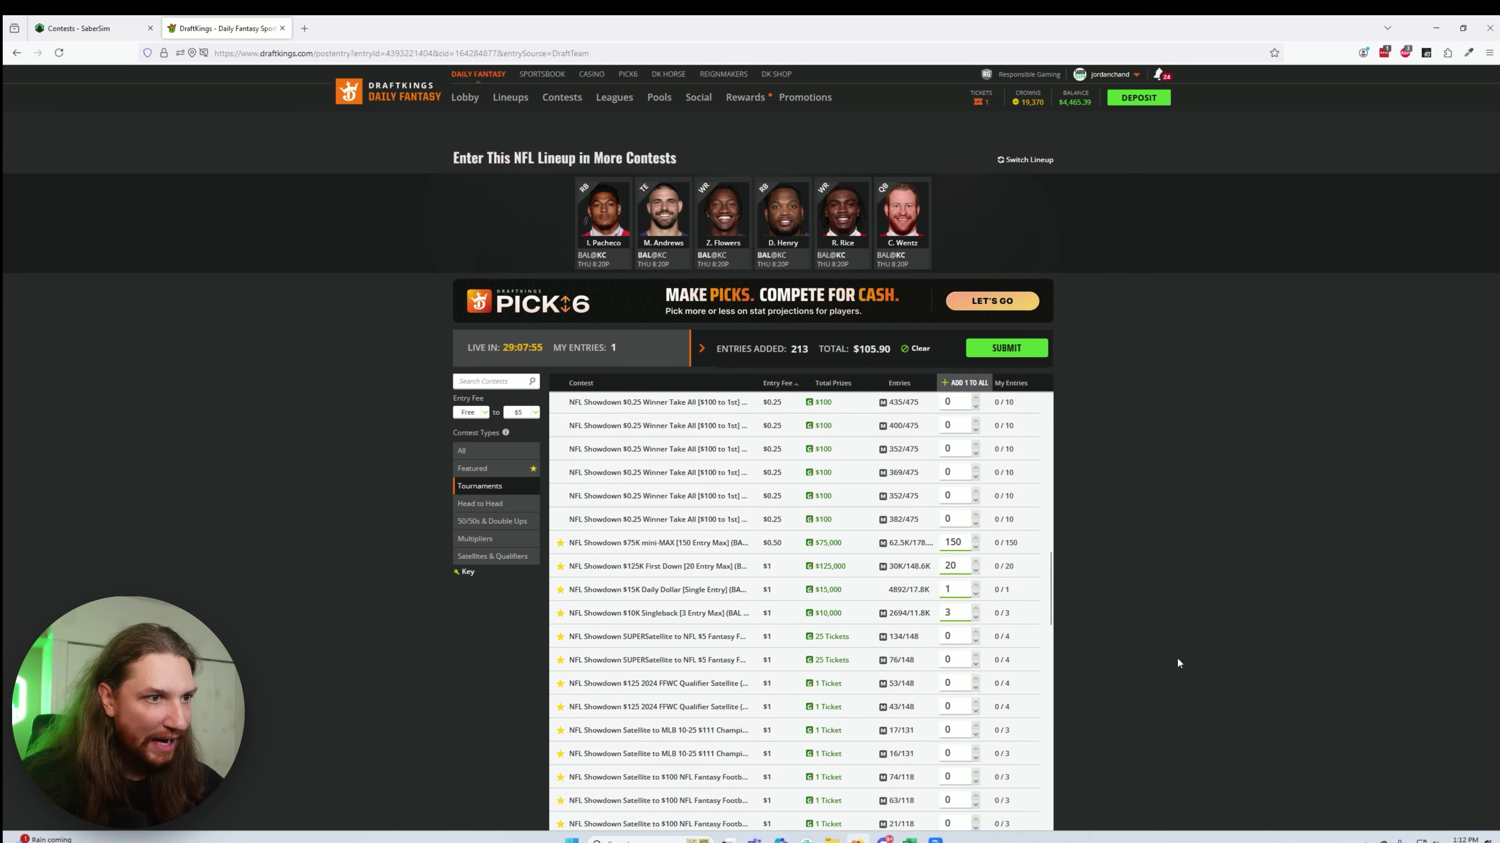
Step: Add 20 entries to the $2 NFL Showdown $15K Safety [20 Entry Max]
scroll(877, 676, "down", 1)
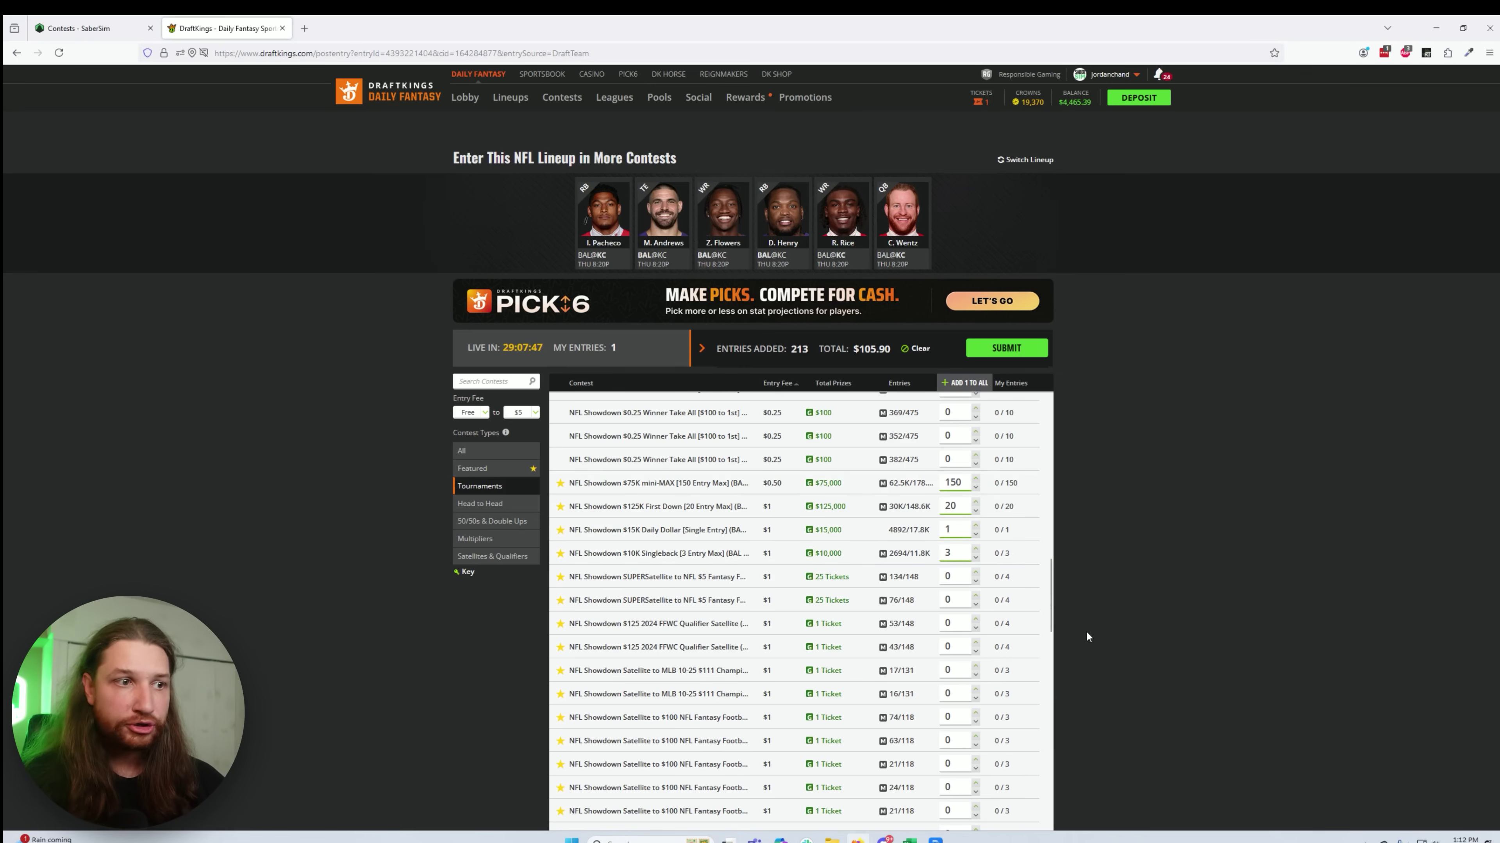
scroll(987, 598, "down", 3)
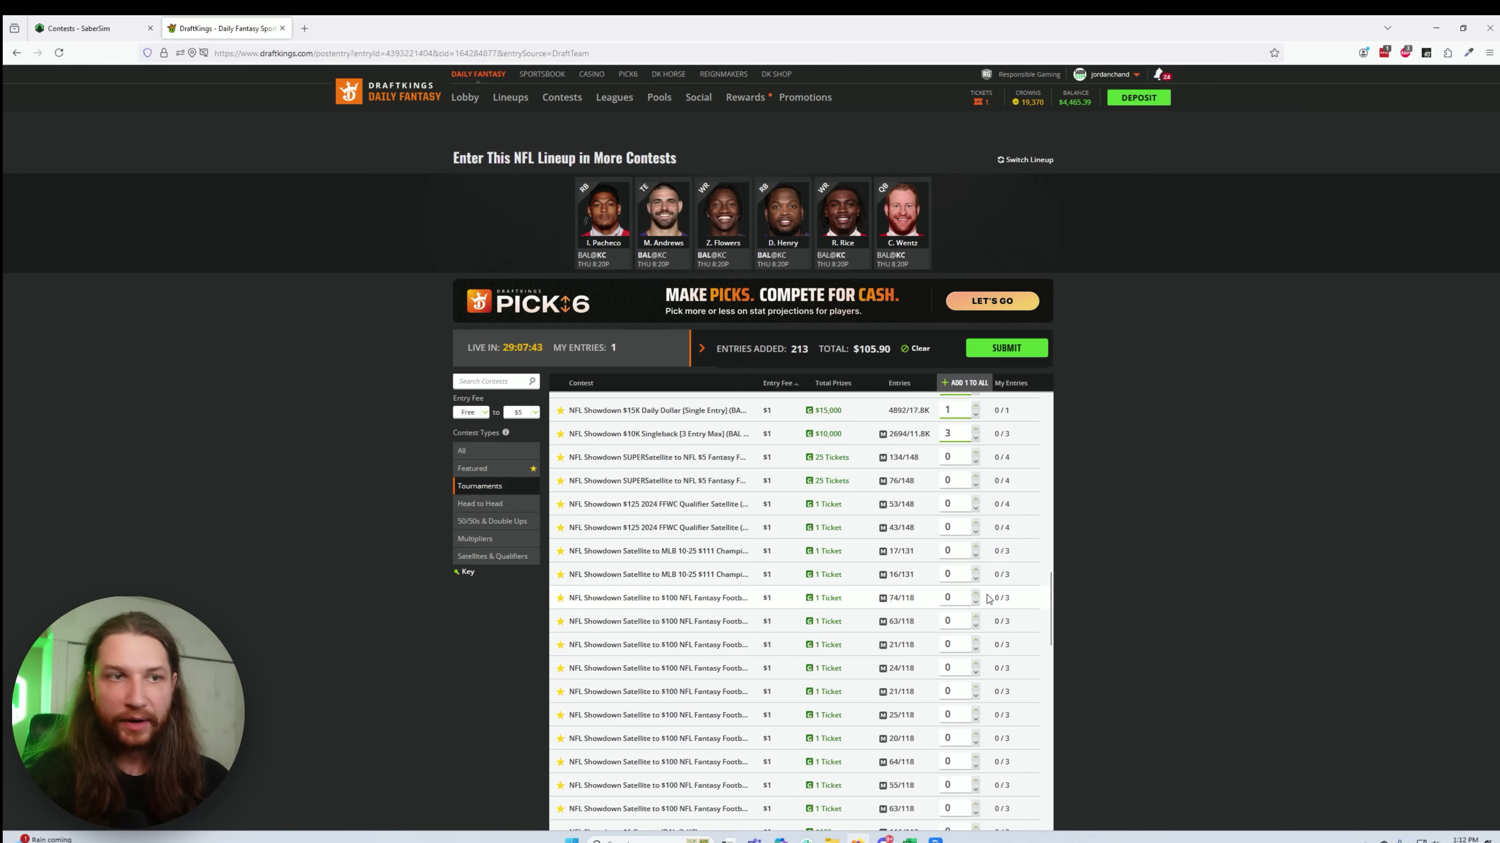
scroll(972, 615, "down", 7)
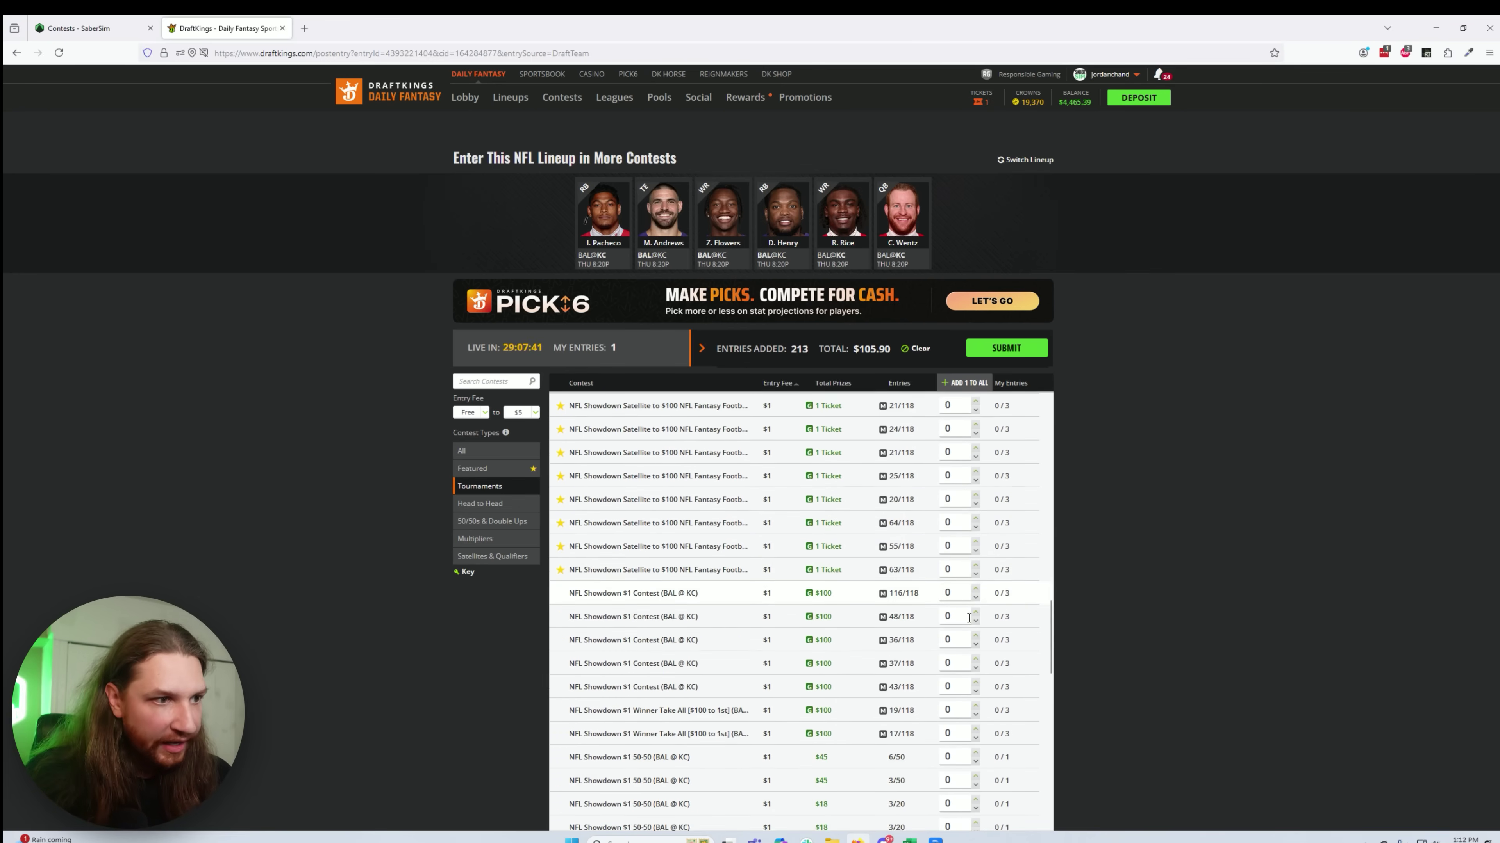
scroll(955, 573, "down", 3)
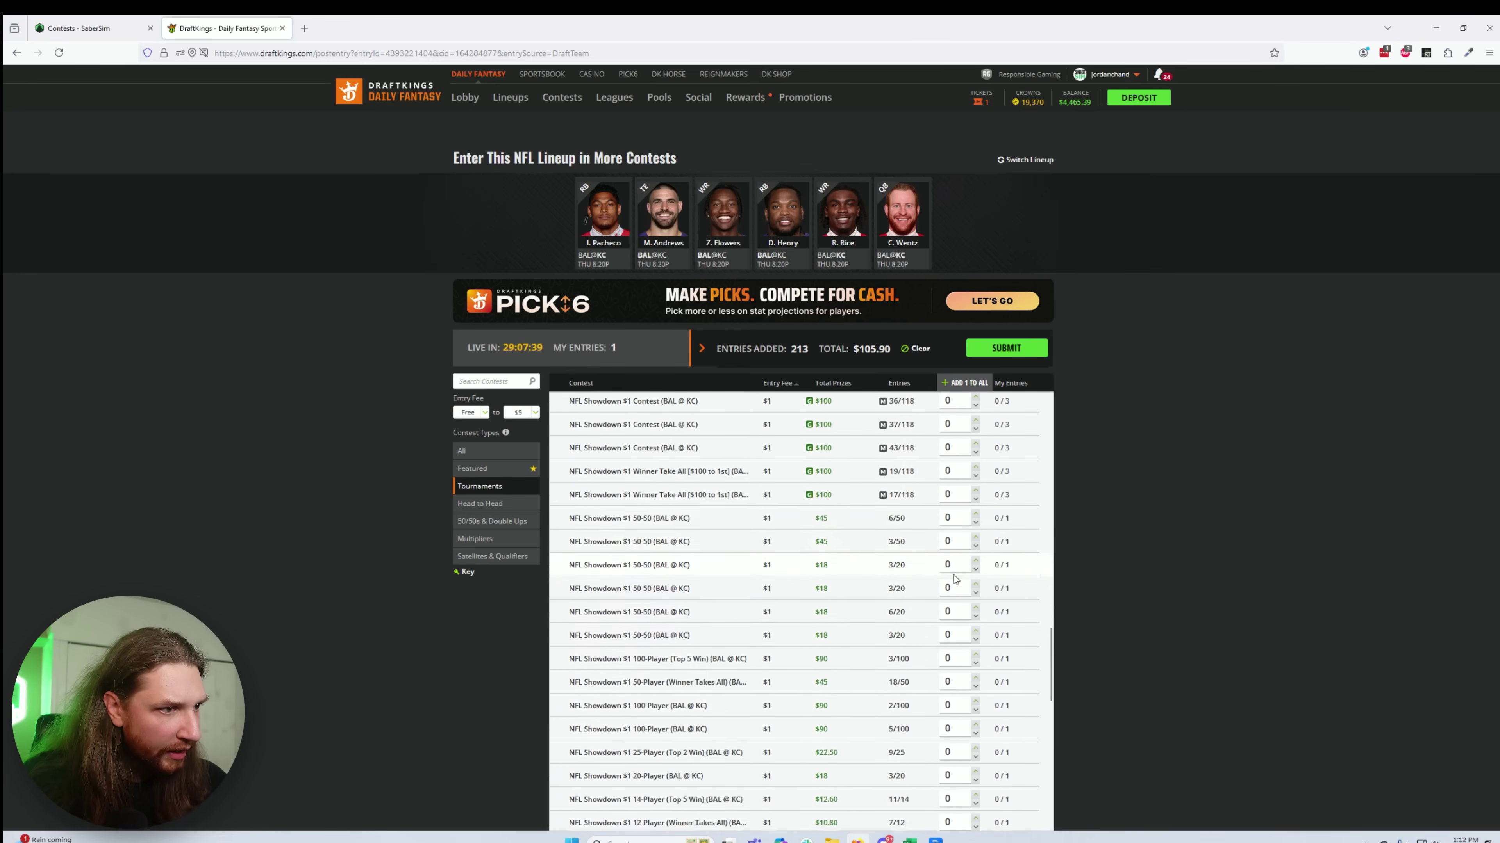
scroll(657, 594, "down", 10)
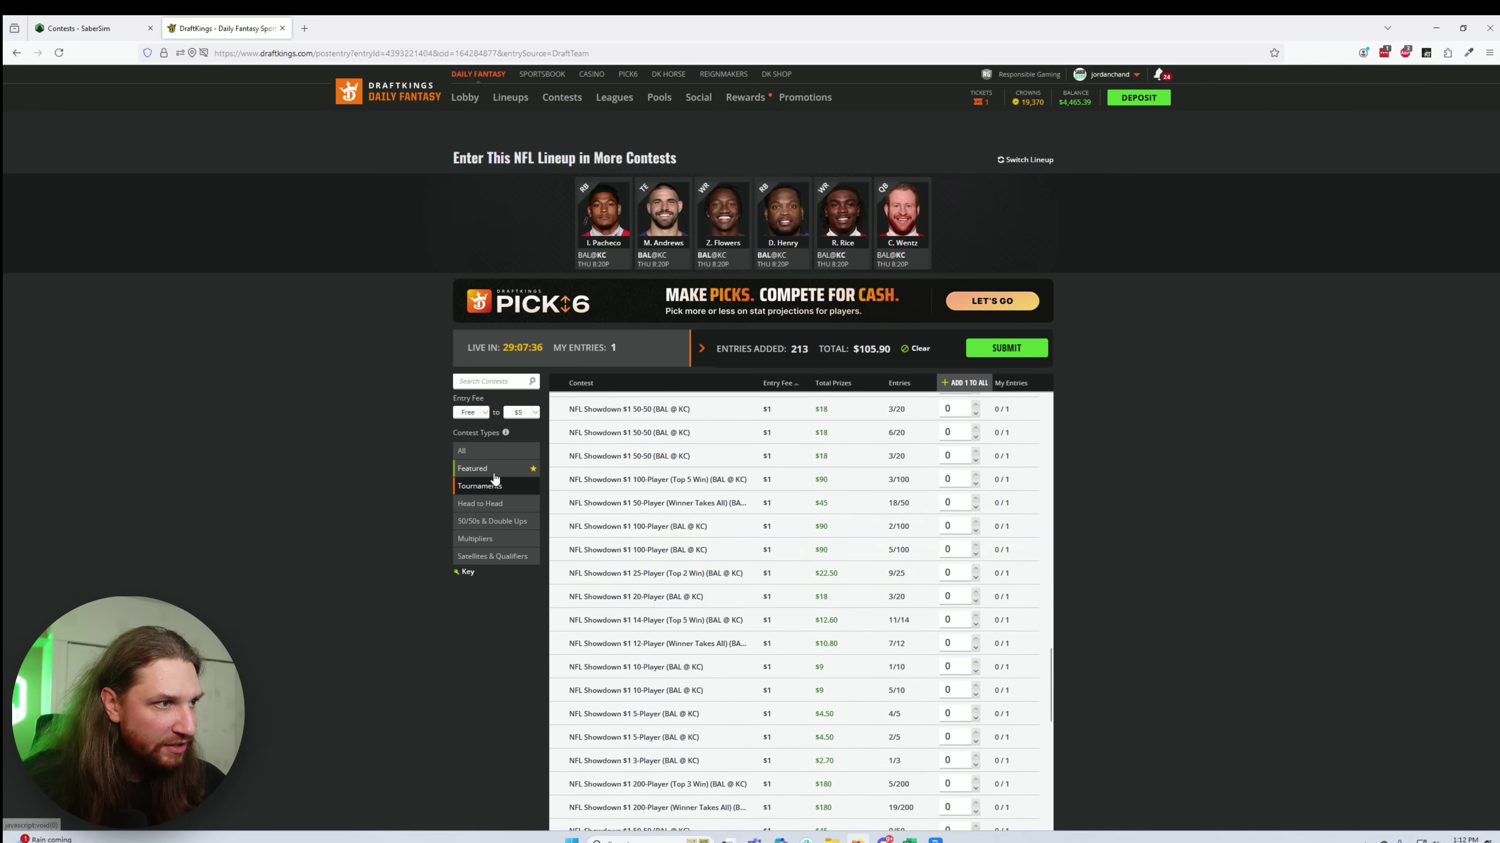
scroll(915, 629, "down", 8)
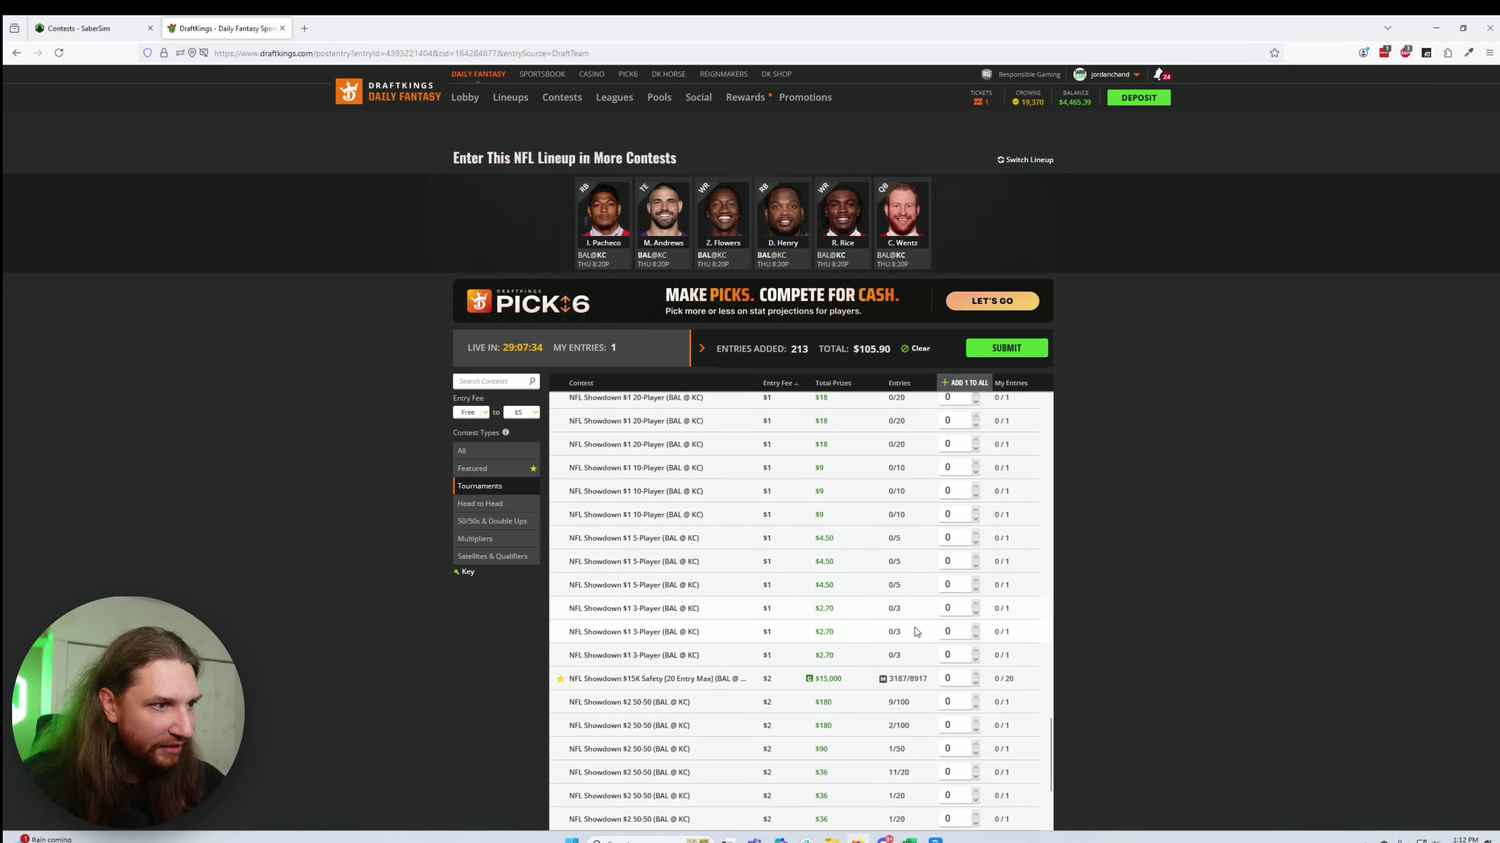
left_click(974, 627)
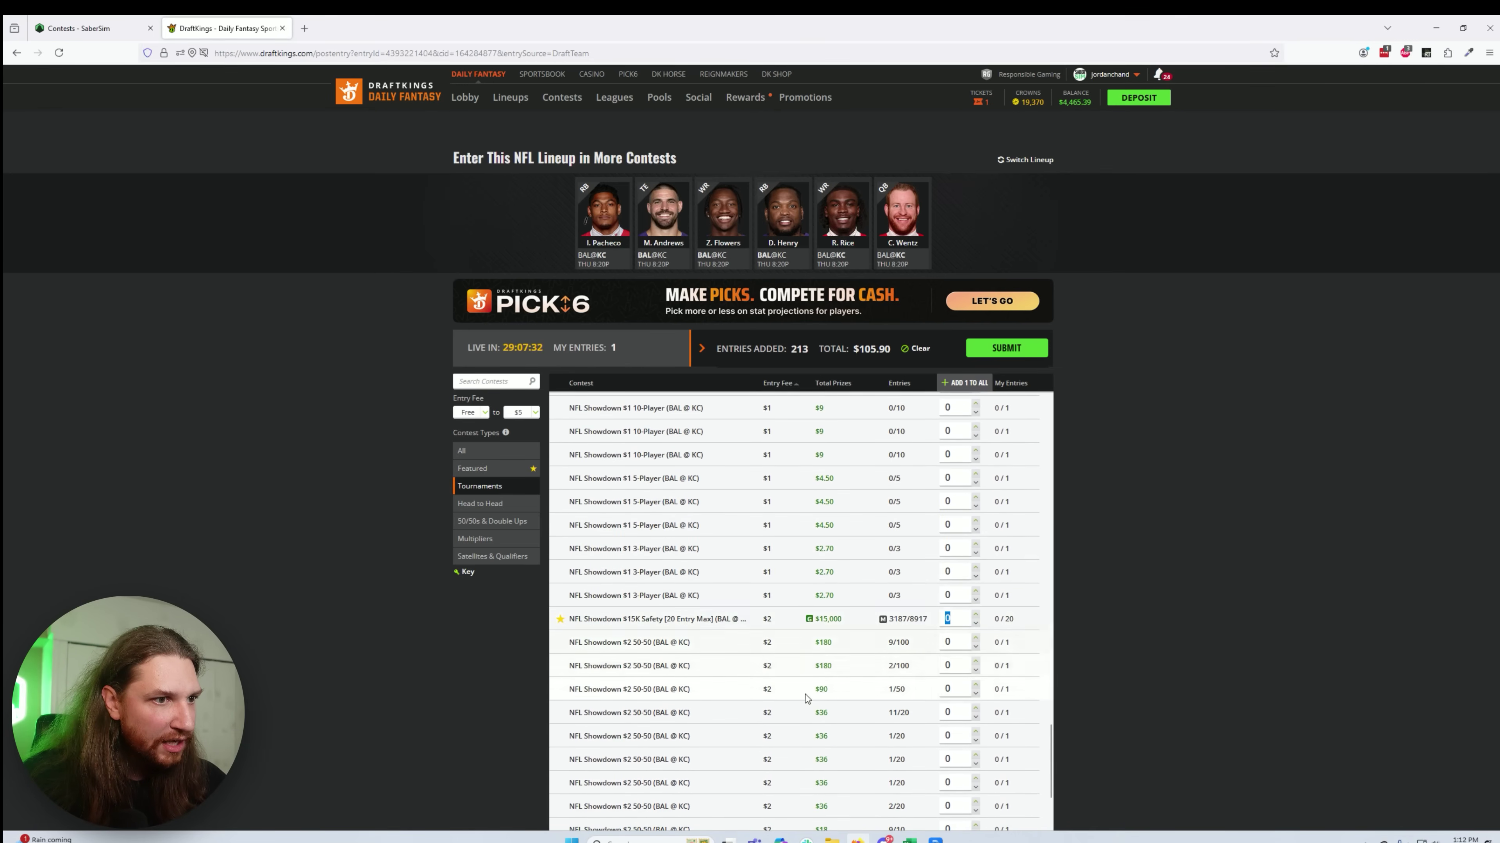
type("20")
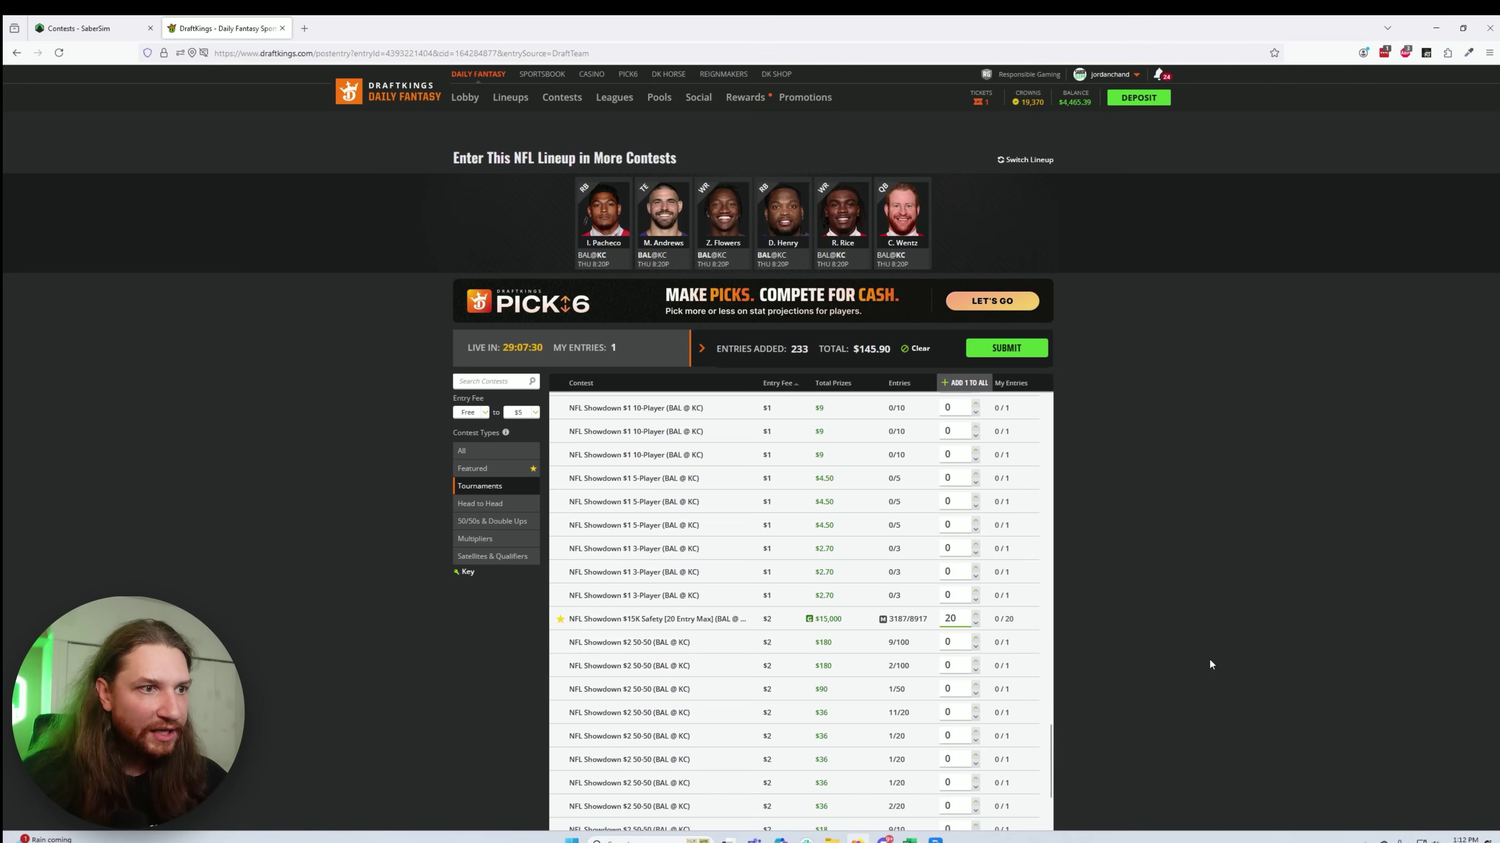
Step: Examine the contest details of the $15K Safety, including its entry count, crowns and prize payouts, and close them
scroll(870, 687, "down", 2)
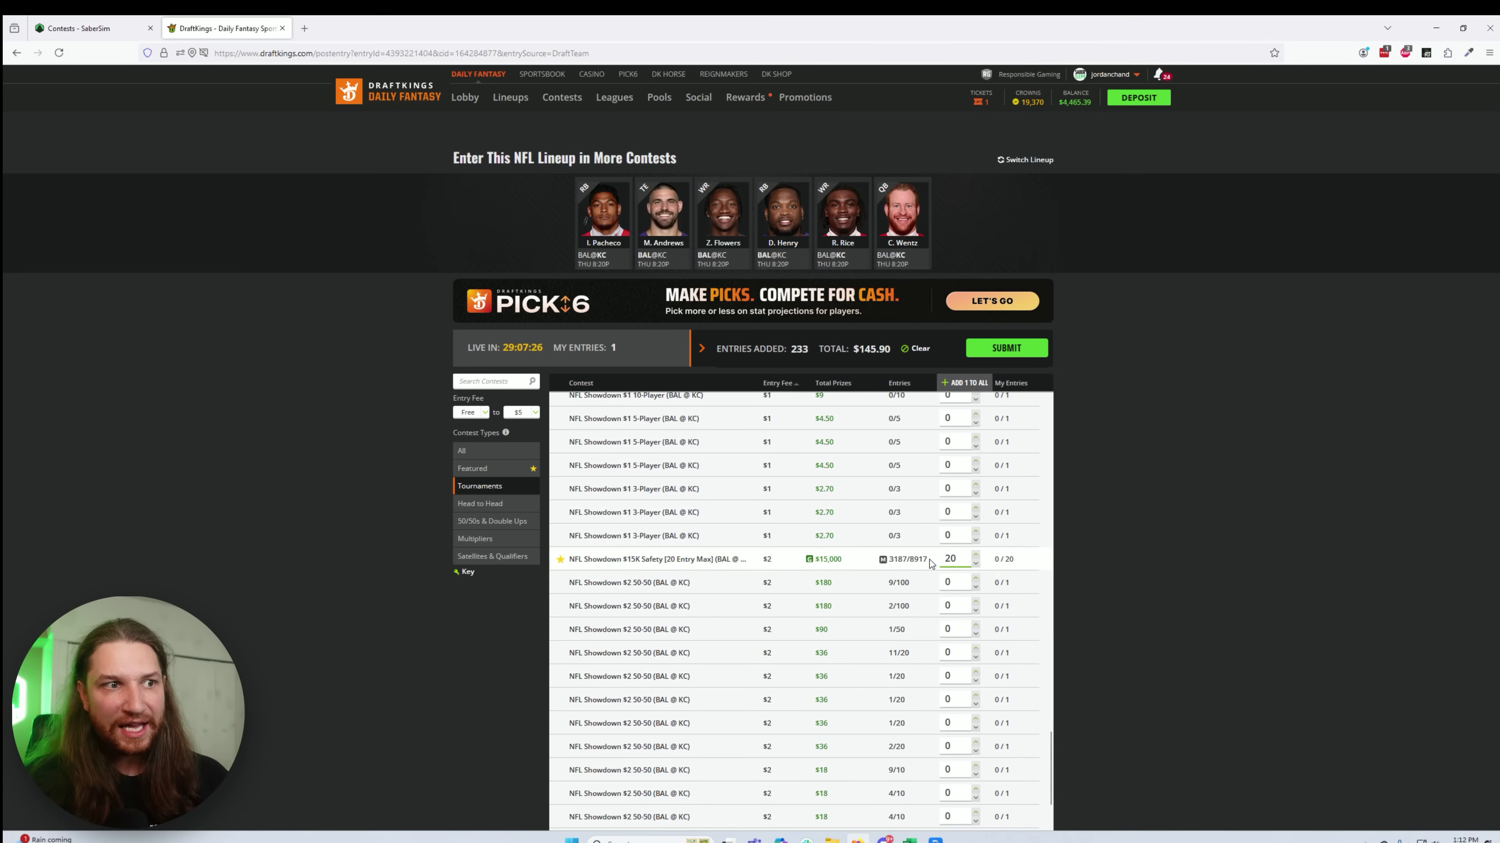
left_click(907, 559)
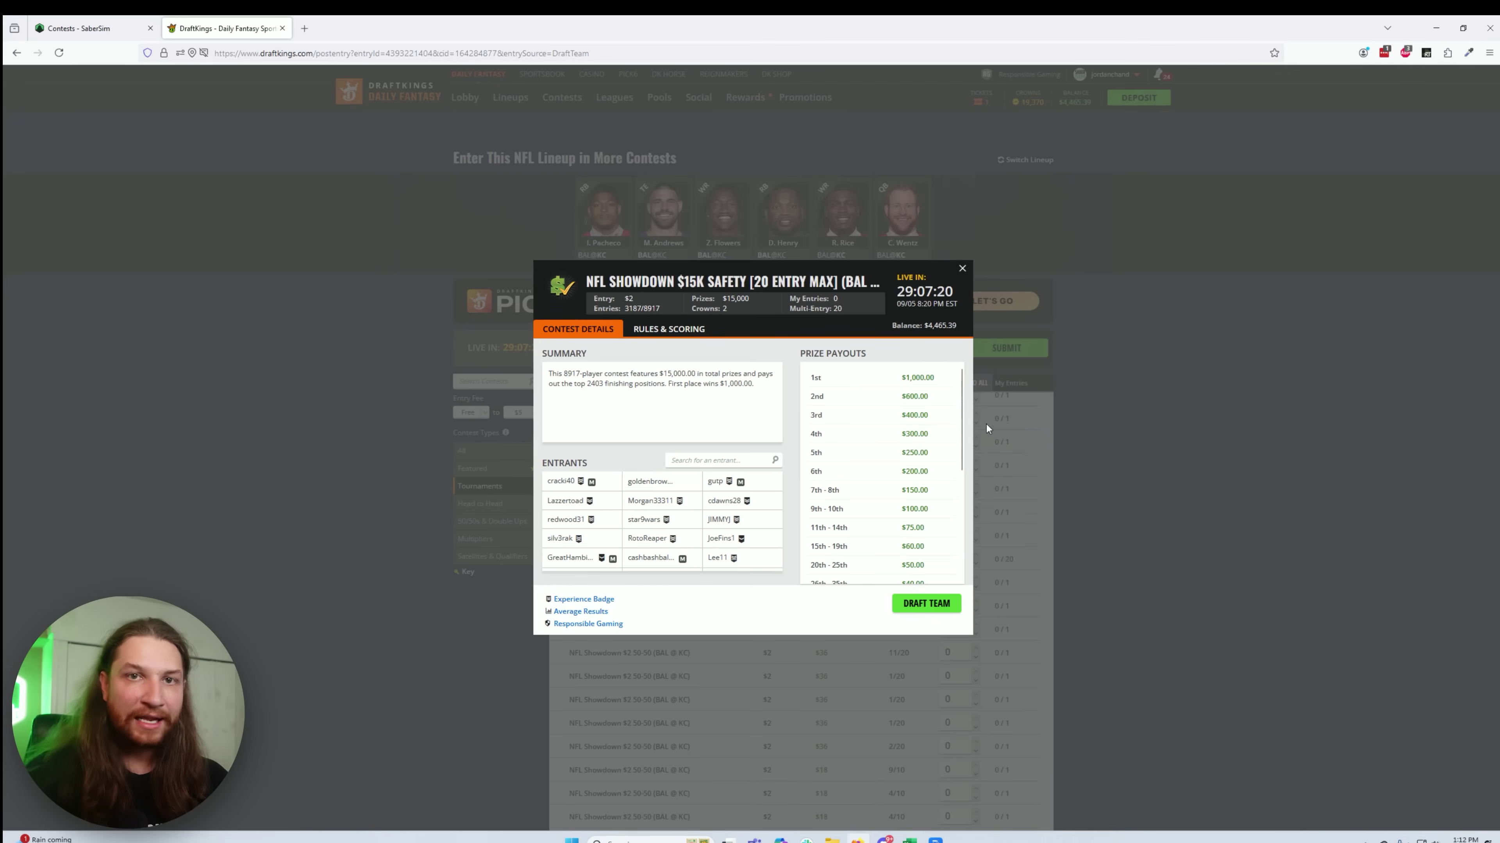
left_click(962, 269)
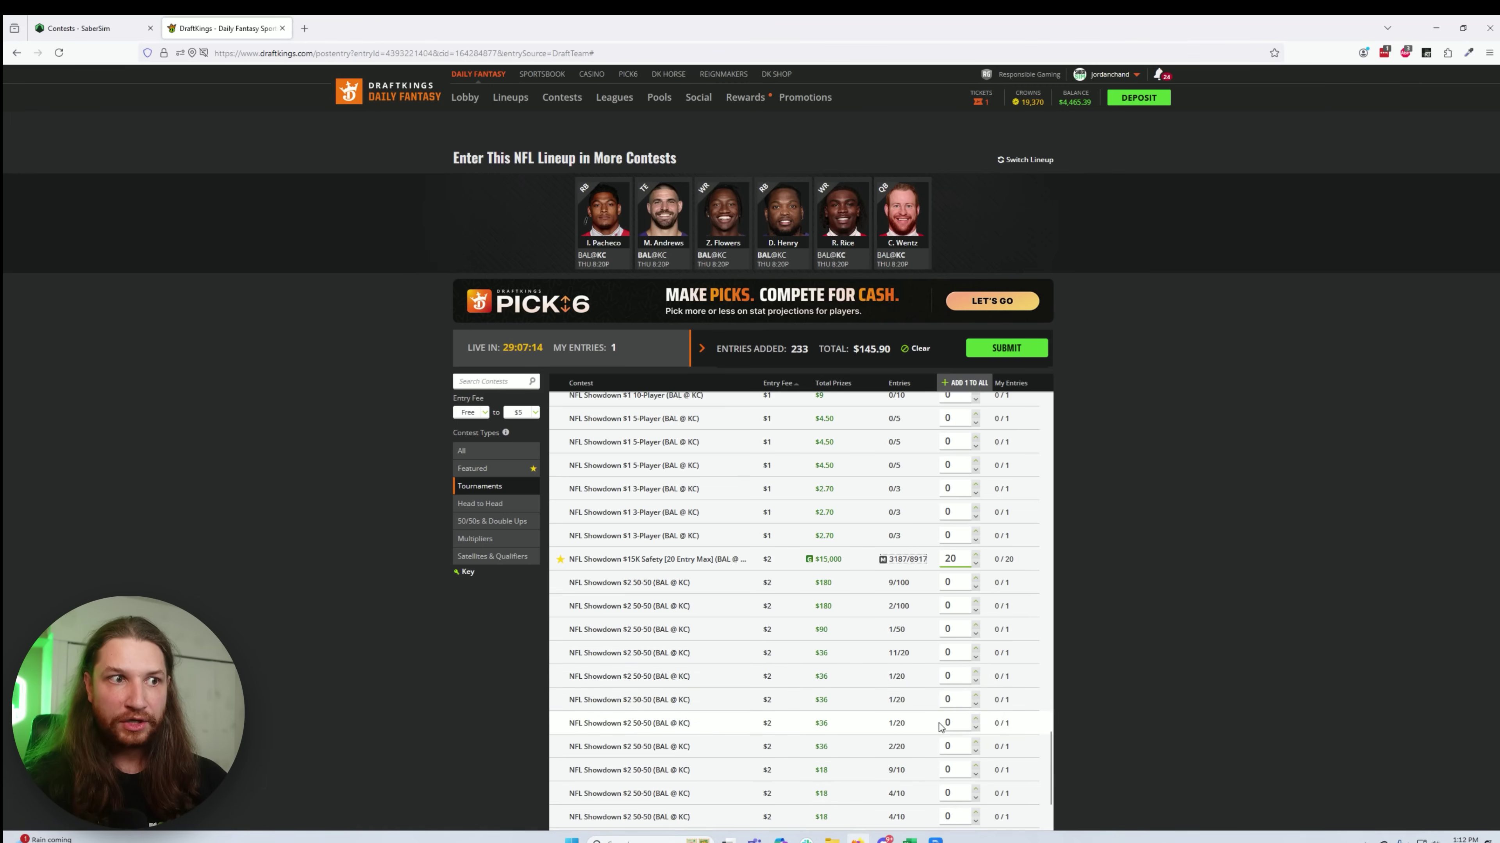
left_click(907, 560)
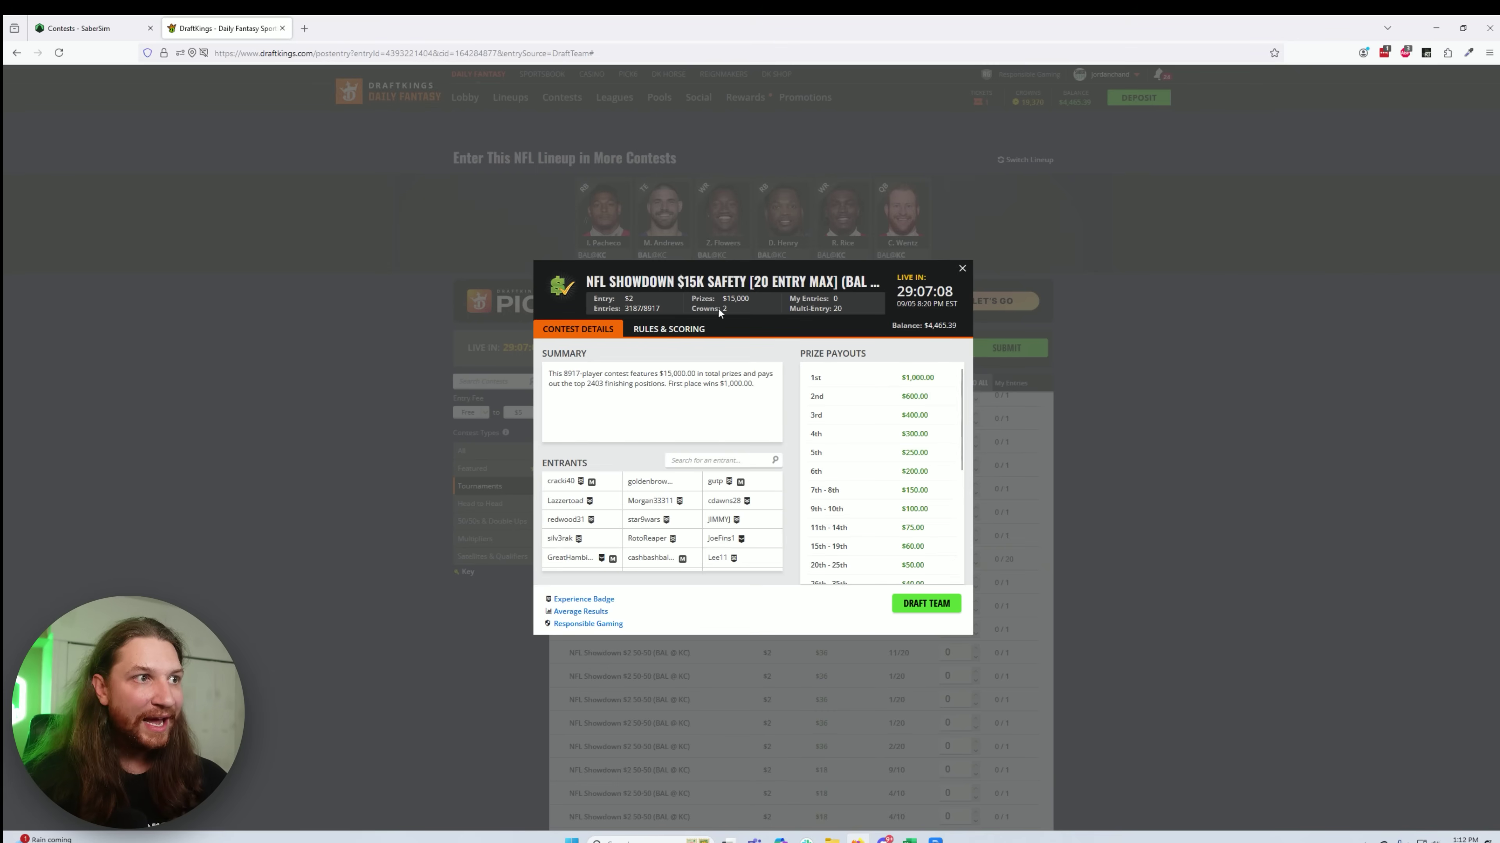
left_click(962, 268)
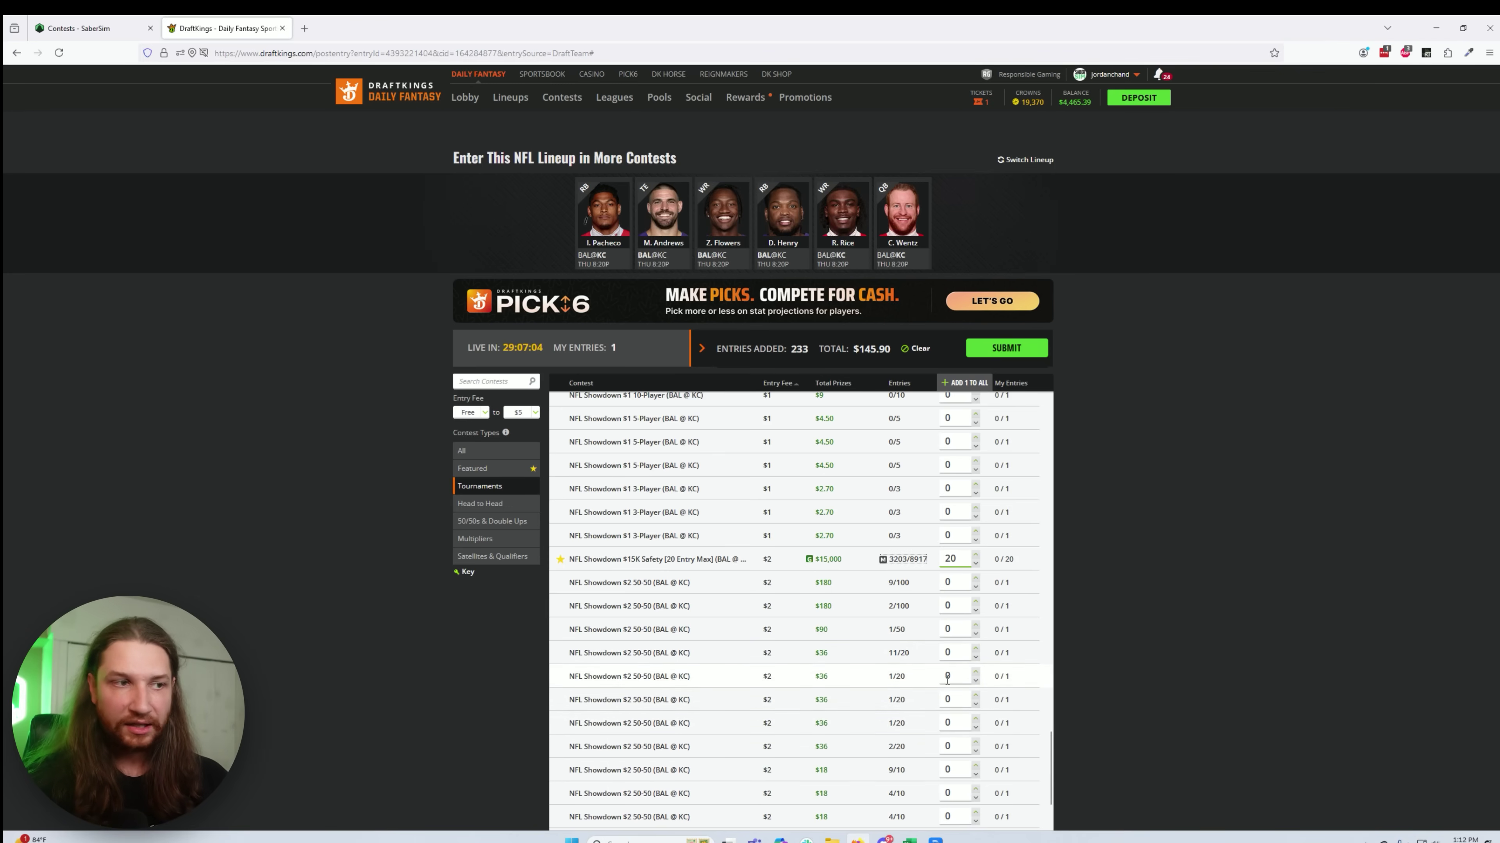
Step: Review the remaining $2 to $5 tournaments, comparing entry fees, total prizes and entry limits
scroll(947, 678, "down", 4)
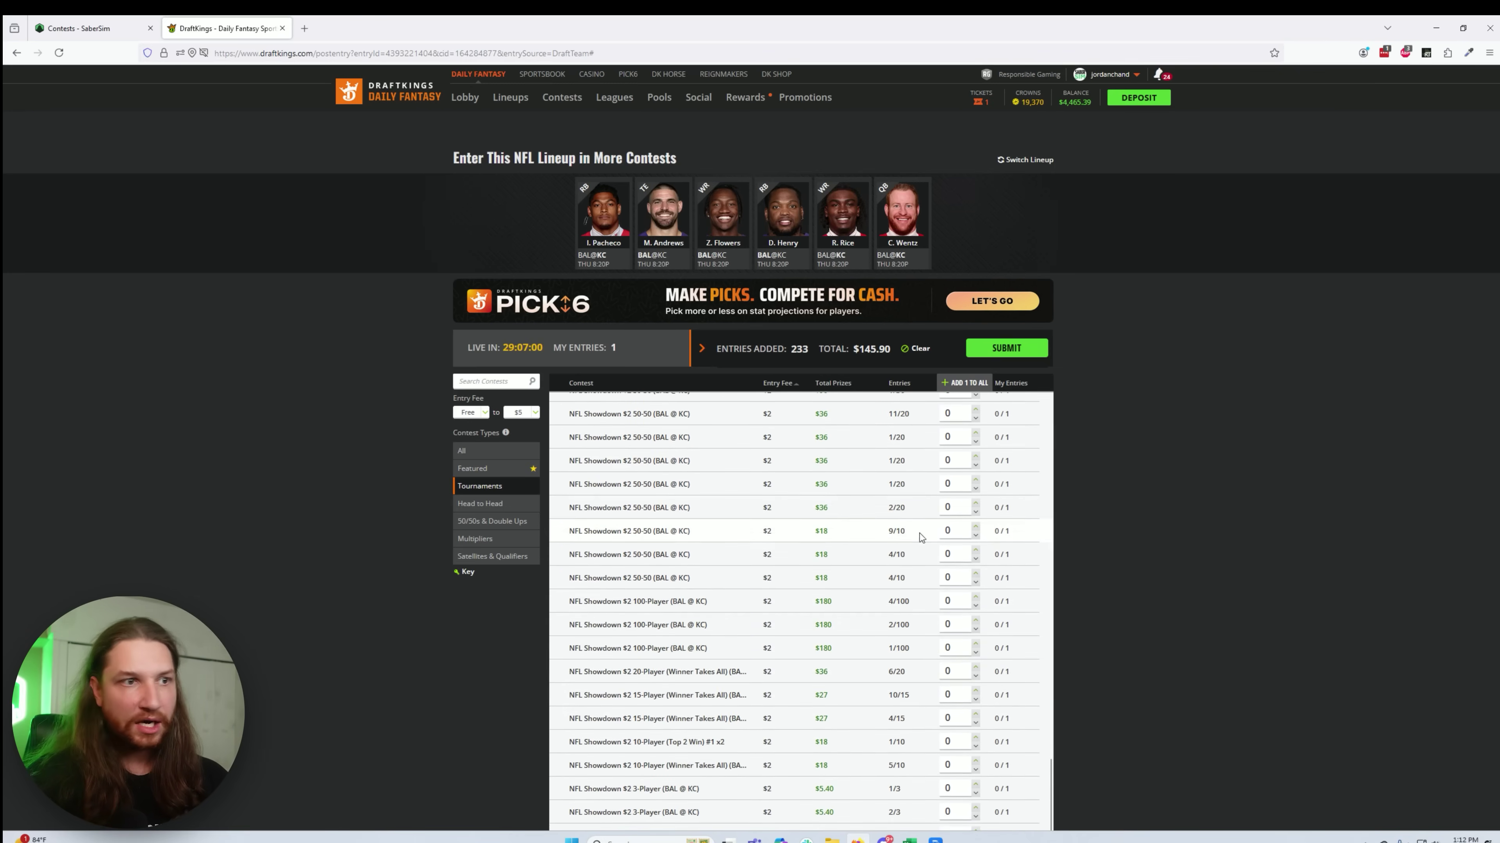
scroll(924, 591, "down", 7)
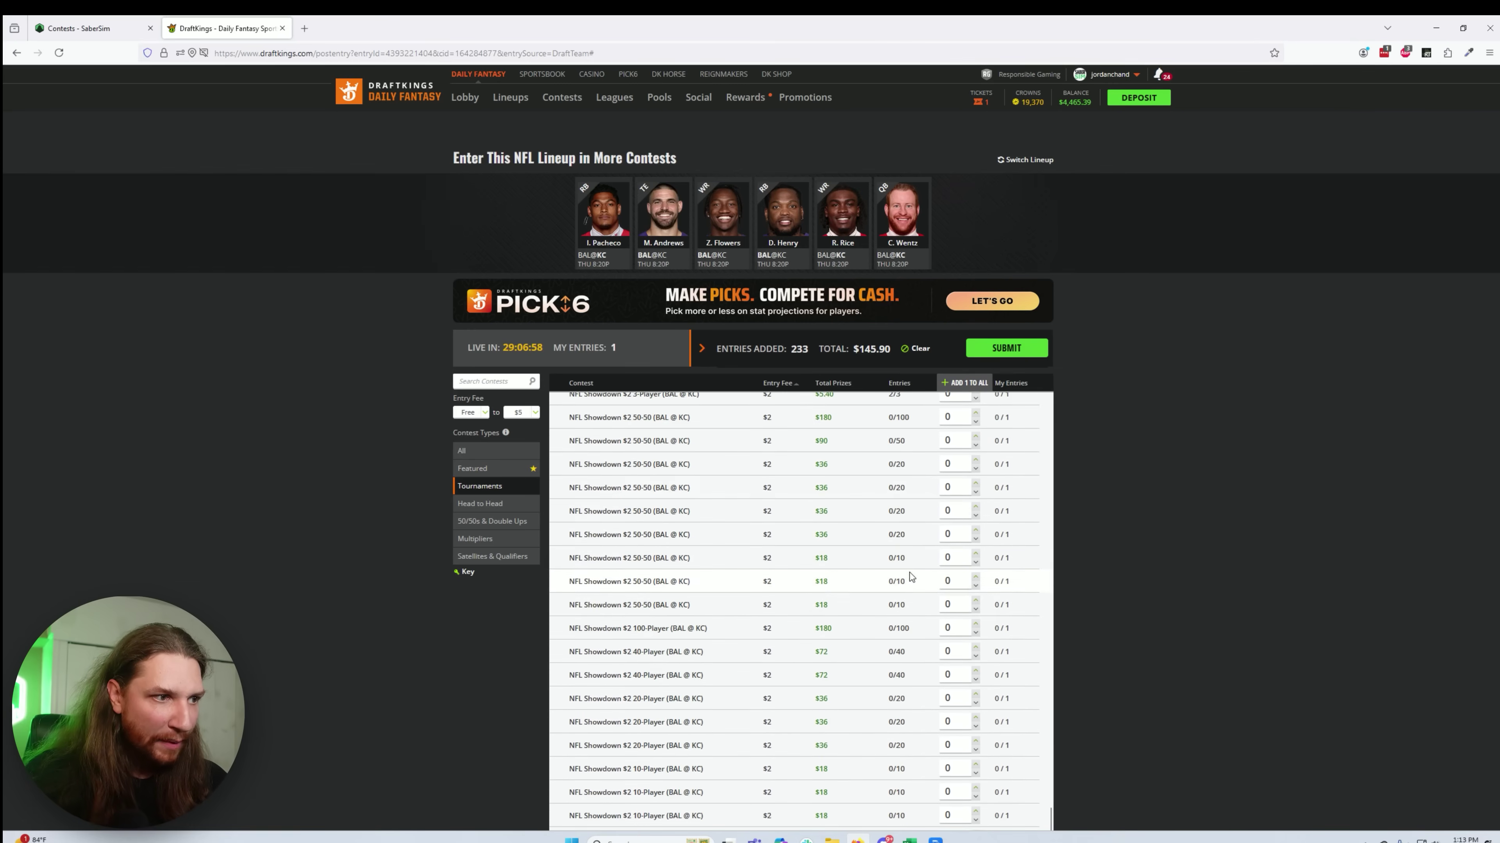
scroll(909, 576, "down", 7)
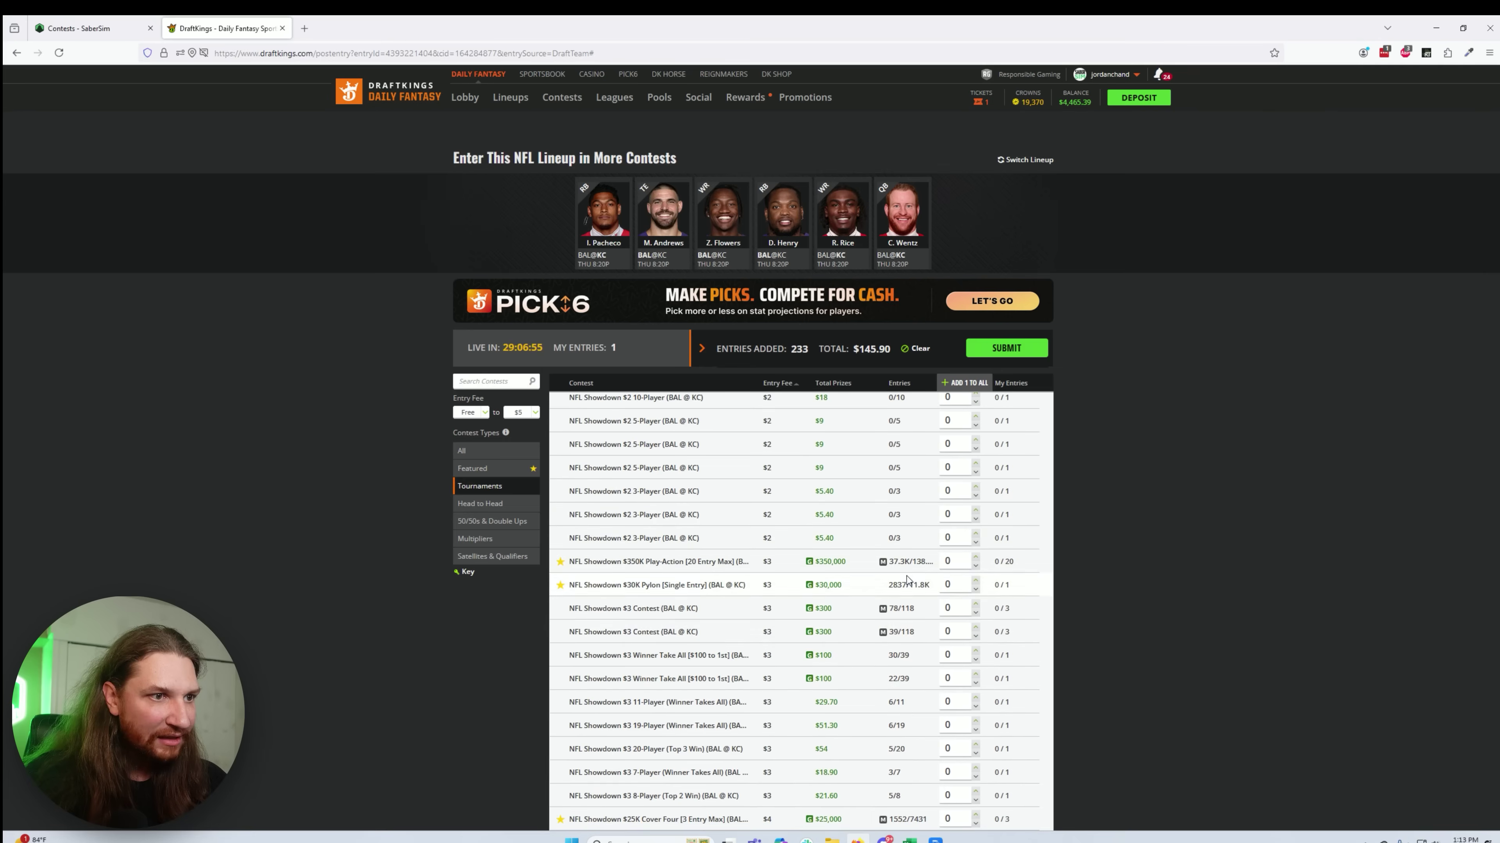
scroll(936, 732, "down", 2)
scroll(894, 472, "up", 1)
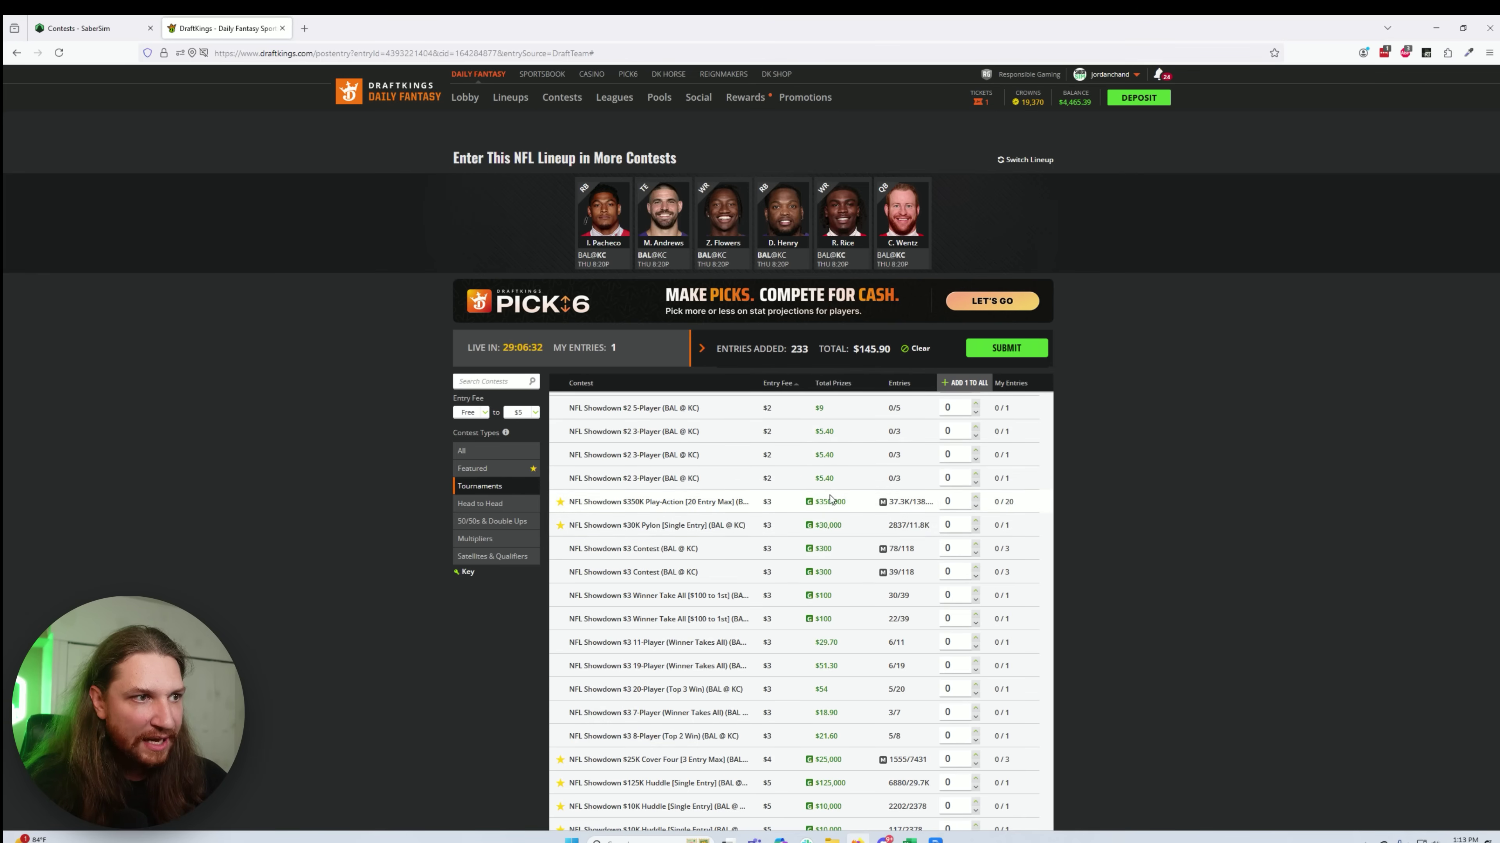
scroll(830, 508, "down", 2)
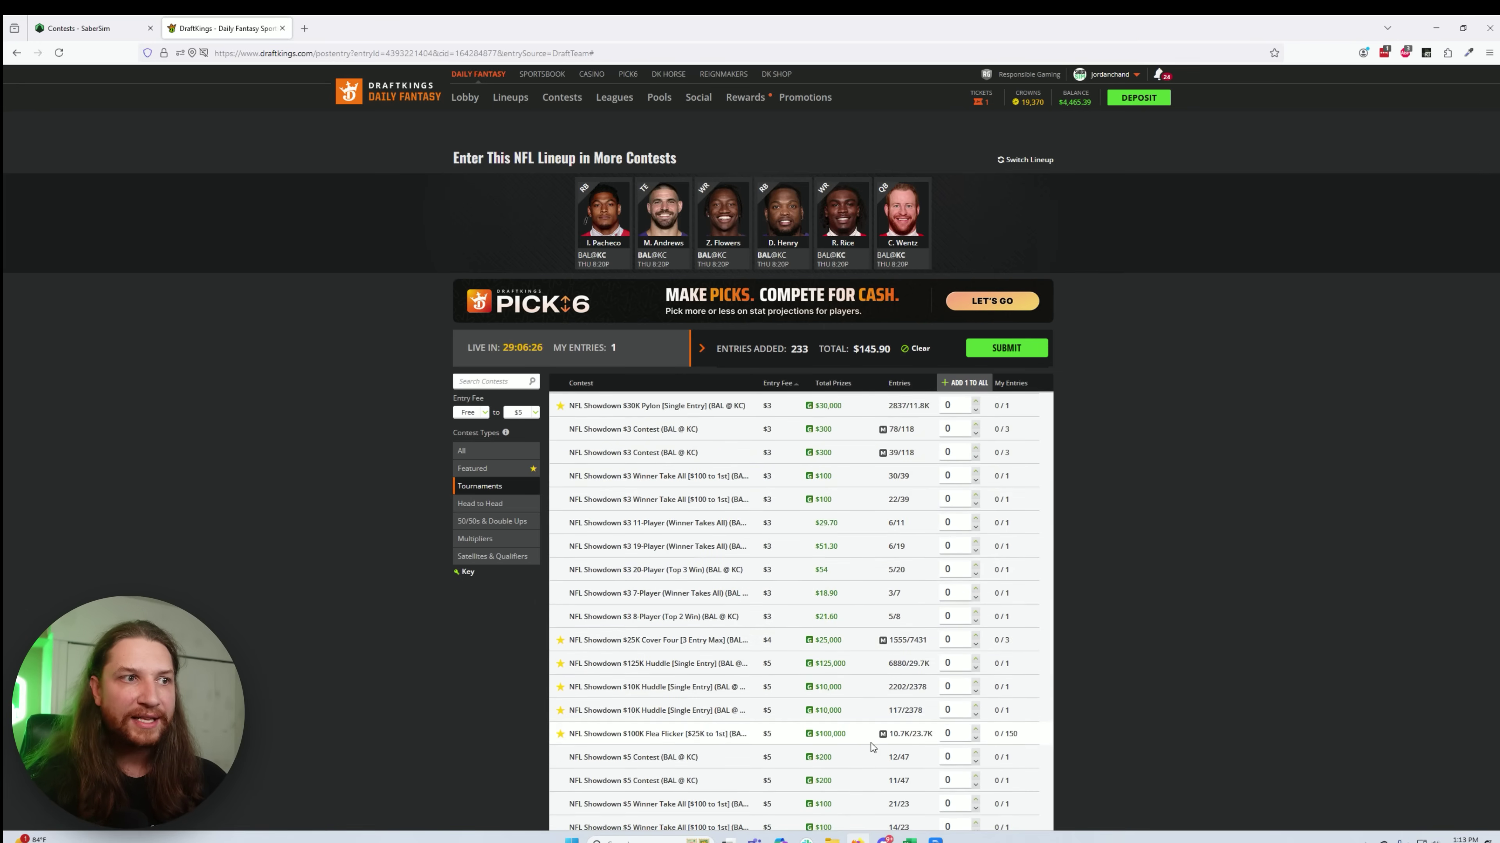
scroll(871, 747, "up", 2)
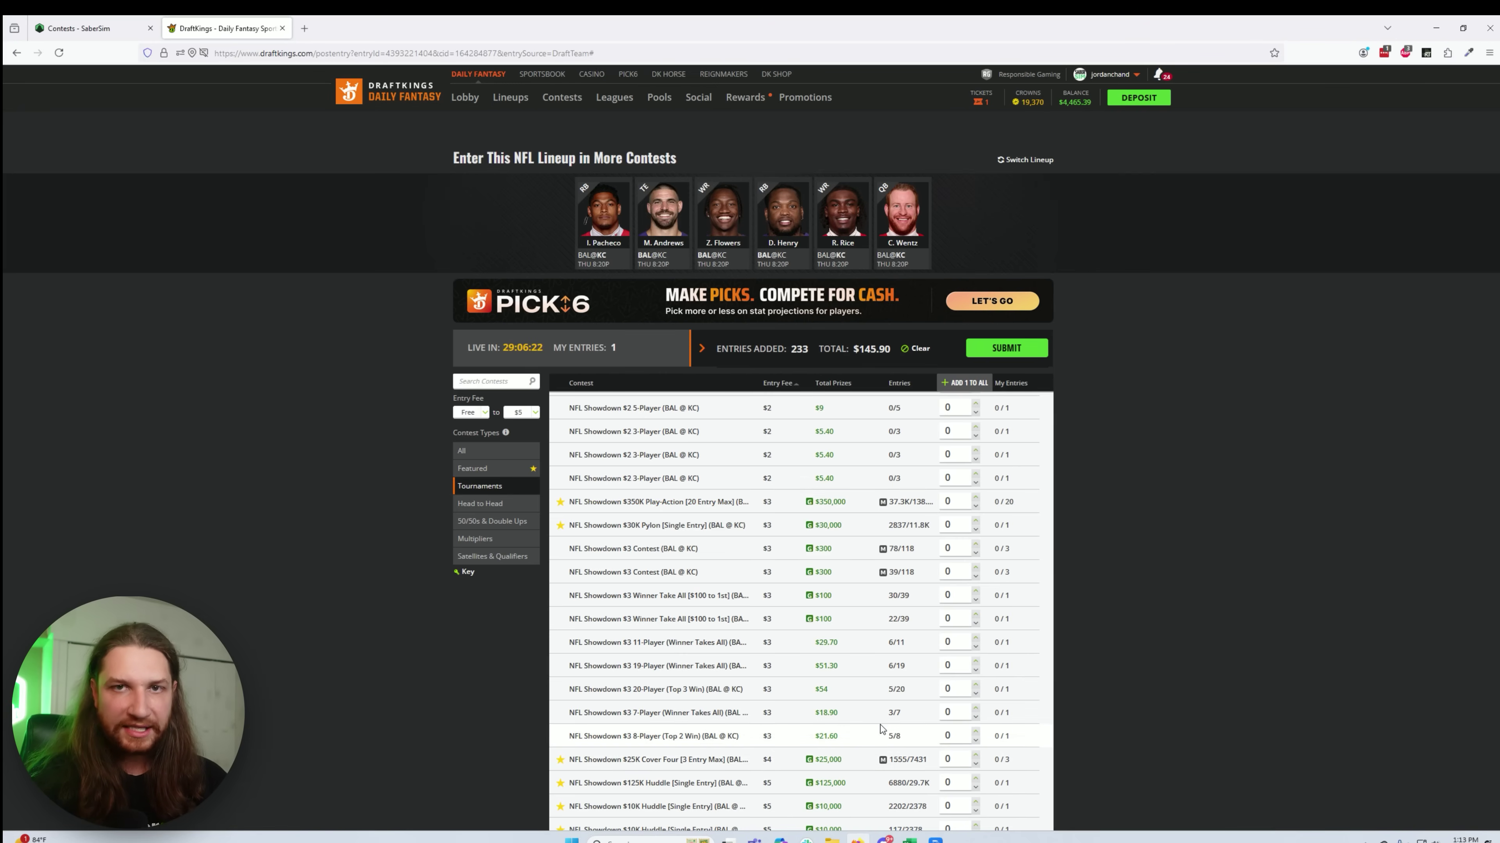
scroll(880, 728, "down", 1)
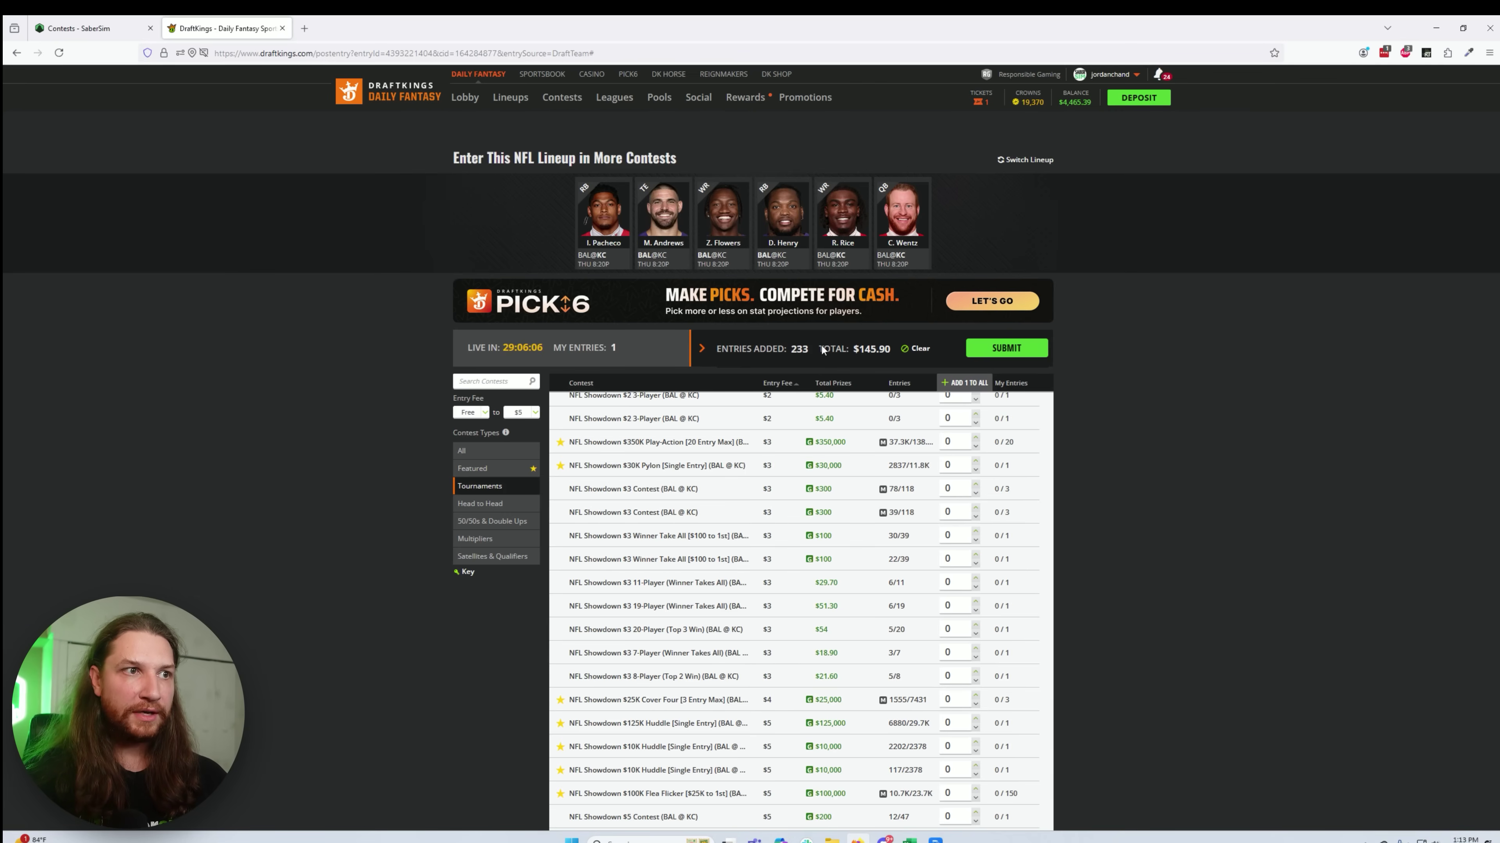
Step: Submit the added bulk entries on DraftKings and switch to the BAL @ KC slate in SaberSim
left_click(1004, 352)
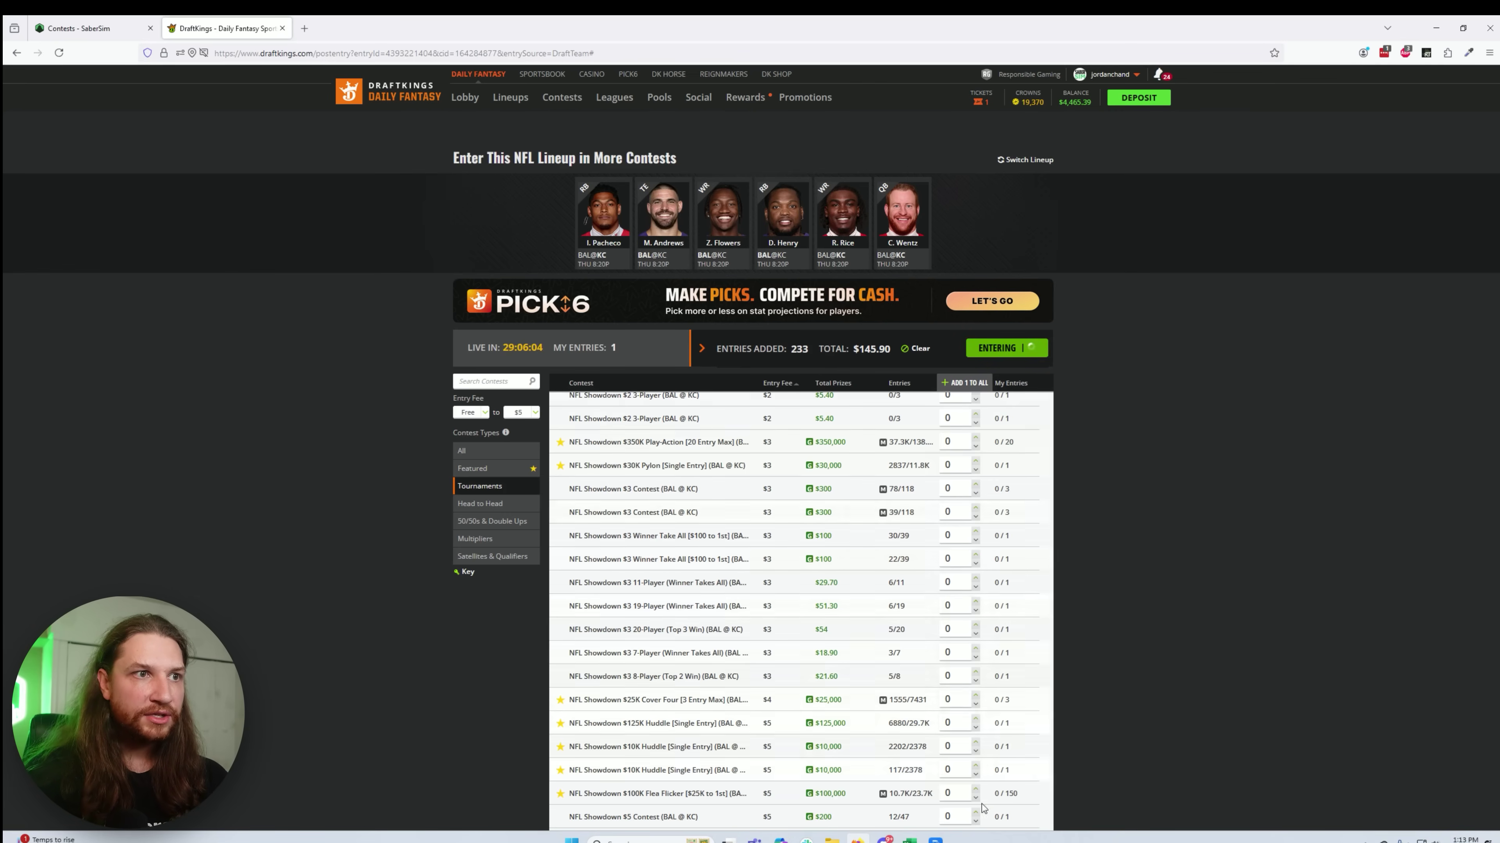
key("ctrl+shift+Tab")
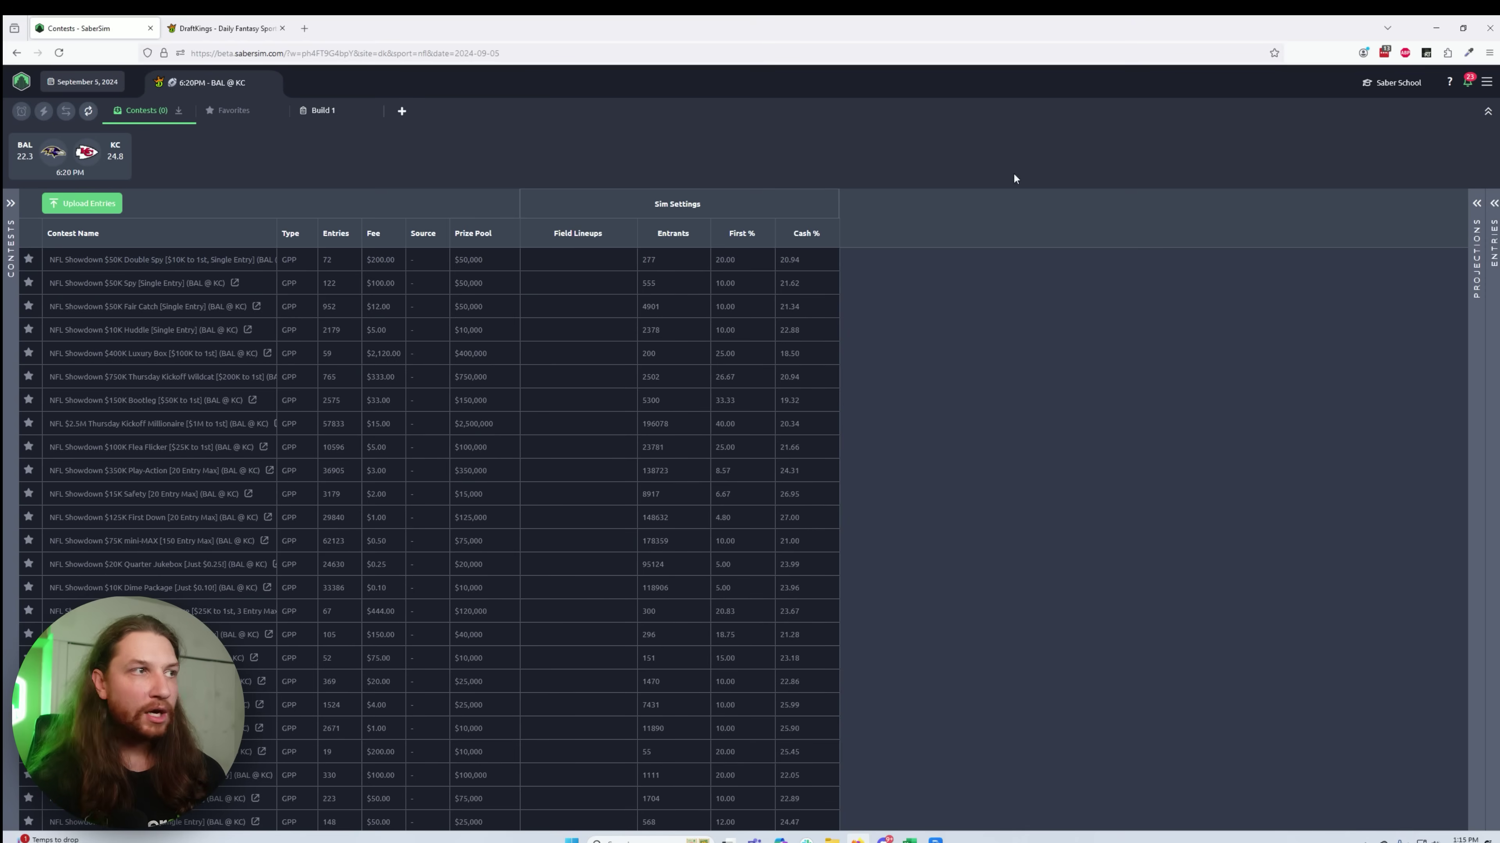
left_click(326, 111)
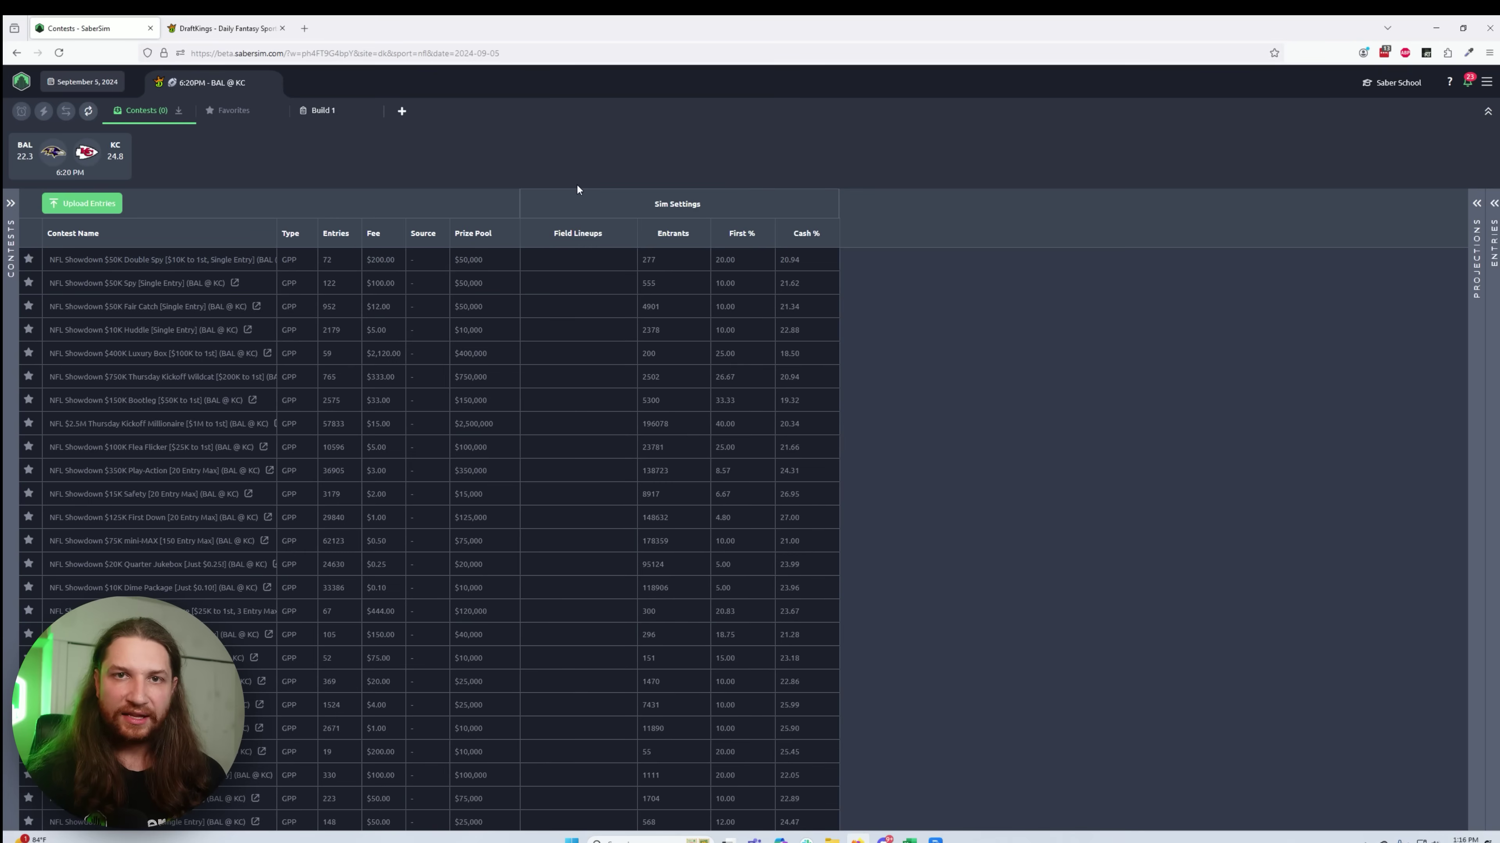
Step: Download the DraftKings entries template for the BAL @ KC slate and upload DKEntries(63).csv as the slate's entries file
left_click(101, 208)
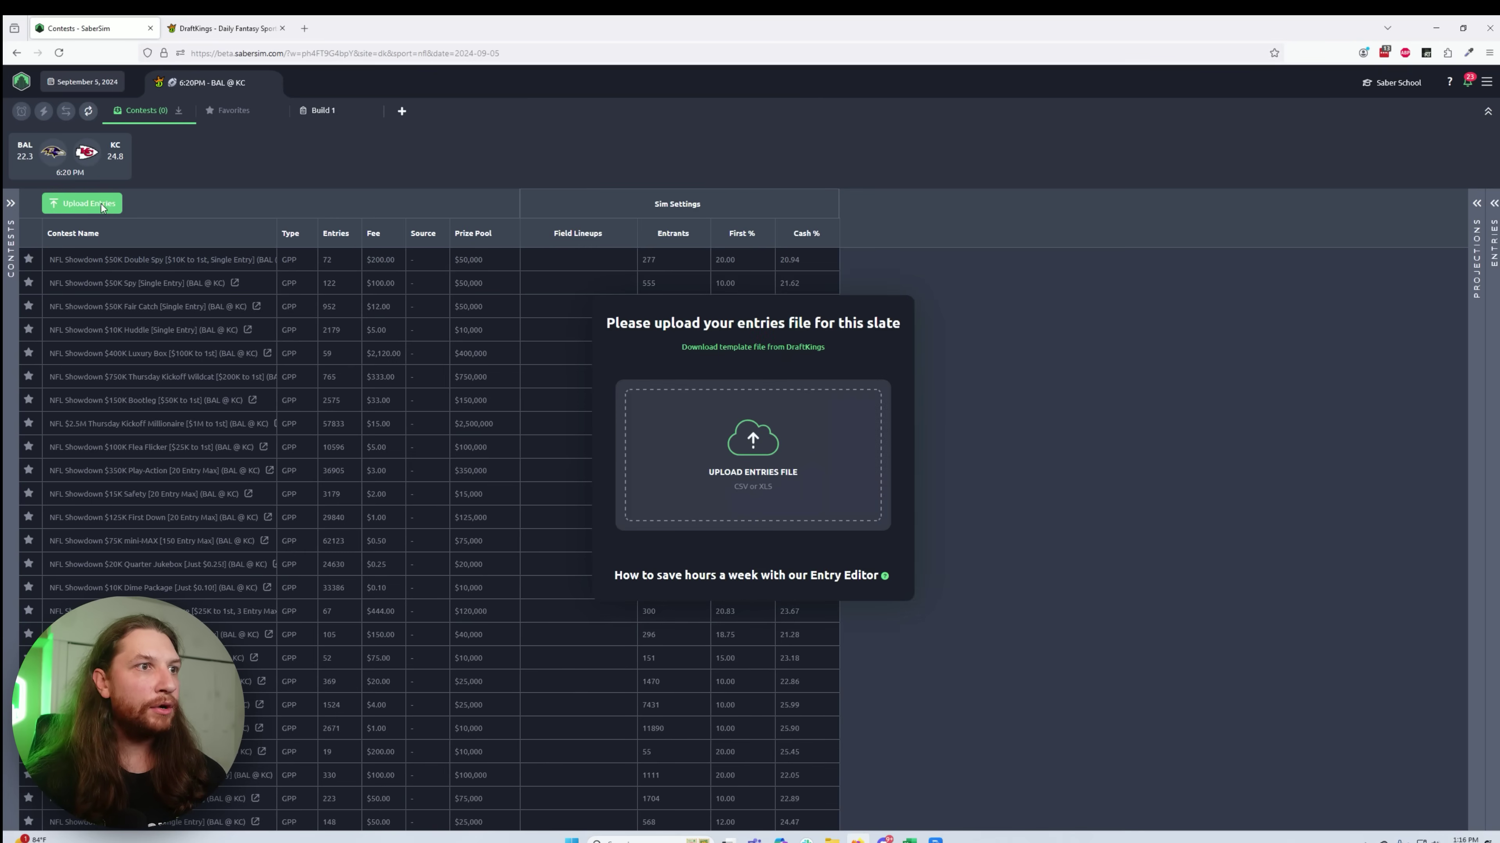
left_click(758, 348)
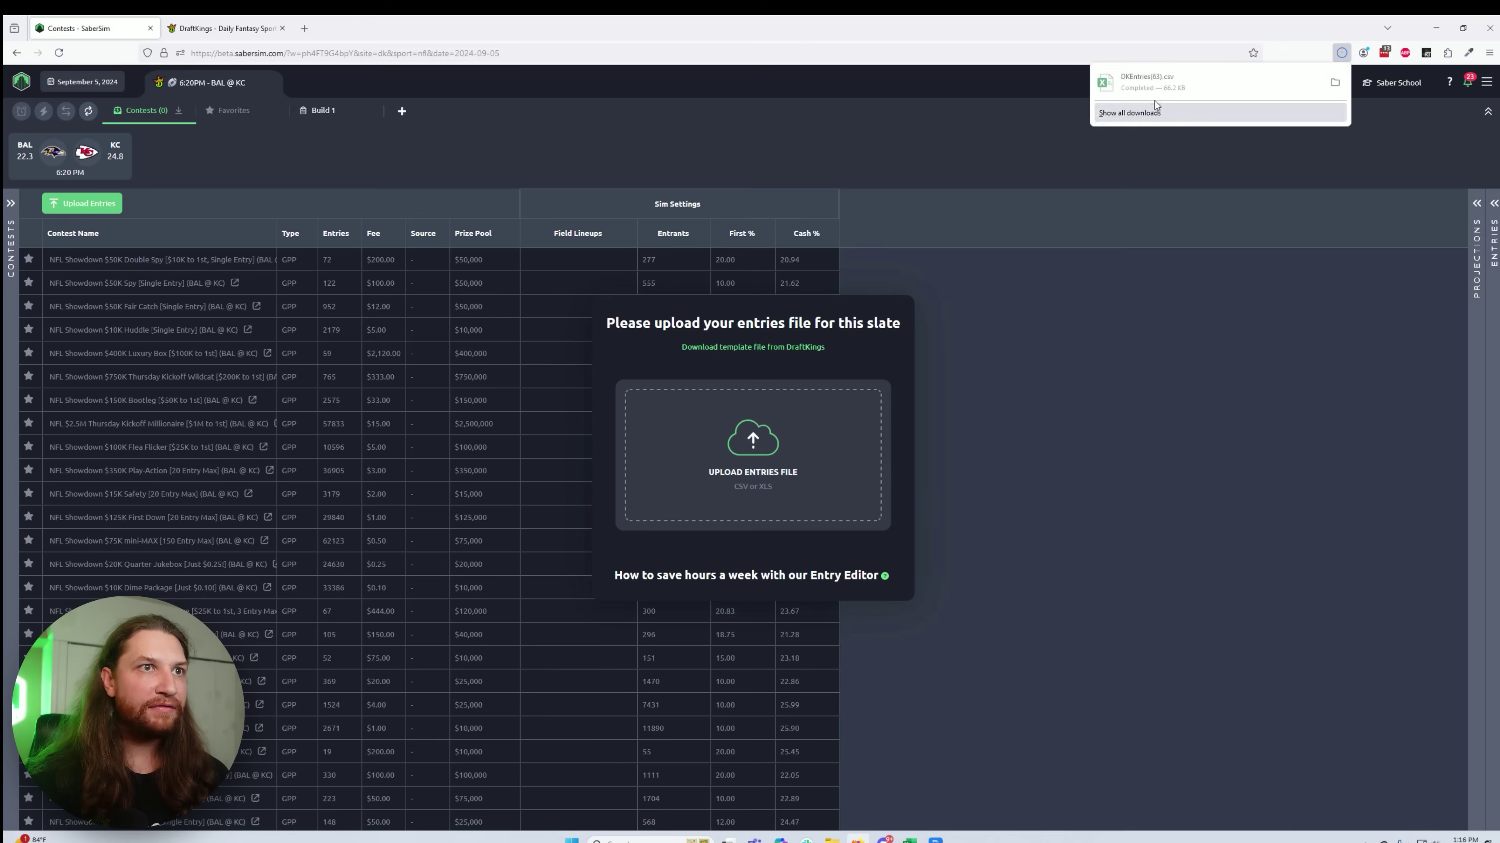
left_click_drag(1140, 82, 787, 414)
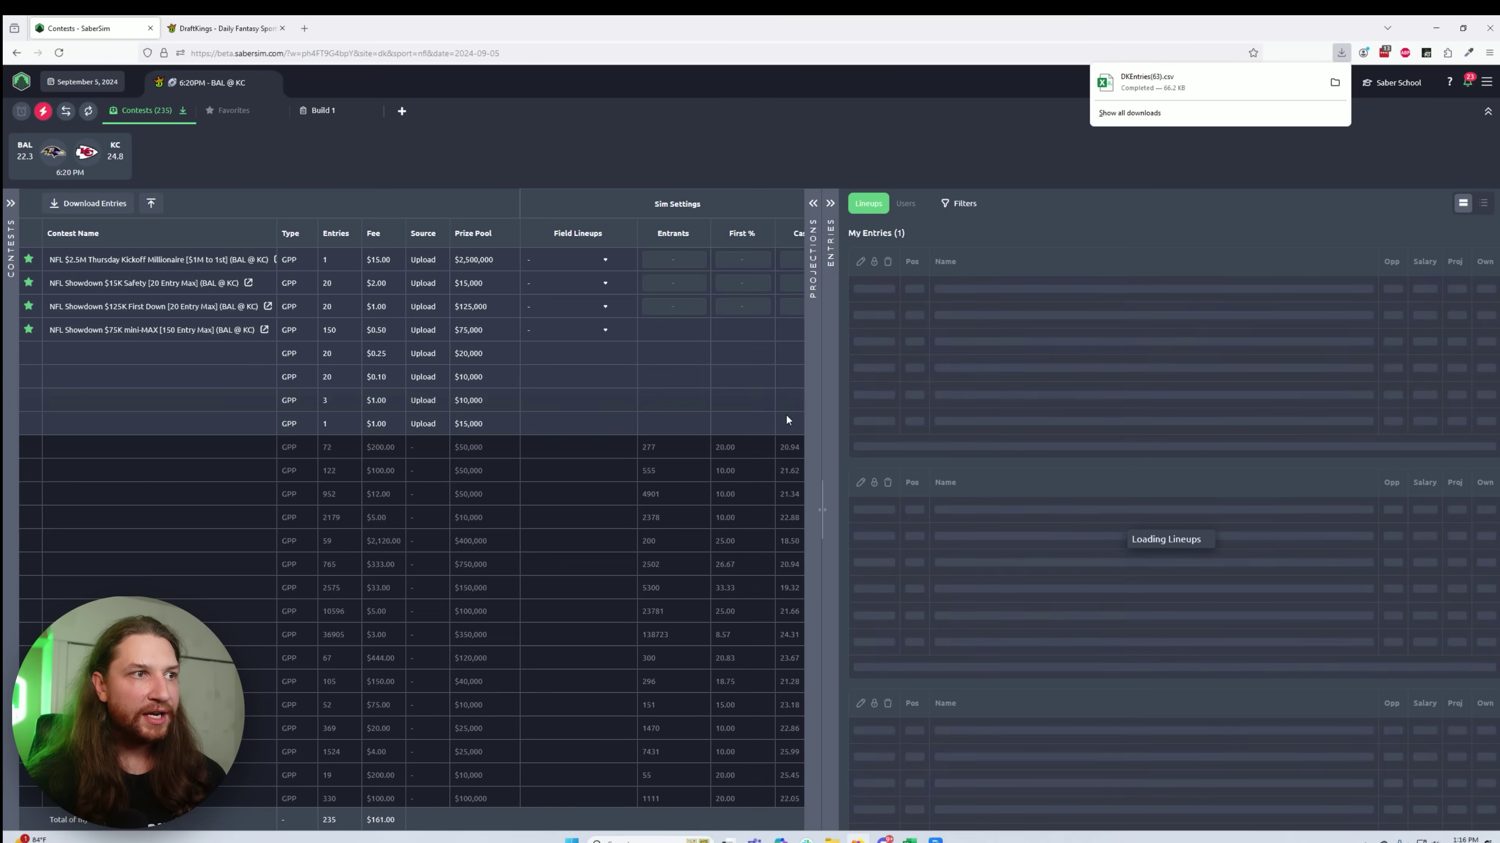
left_click(599, 143)
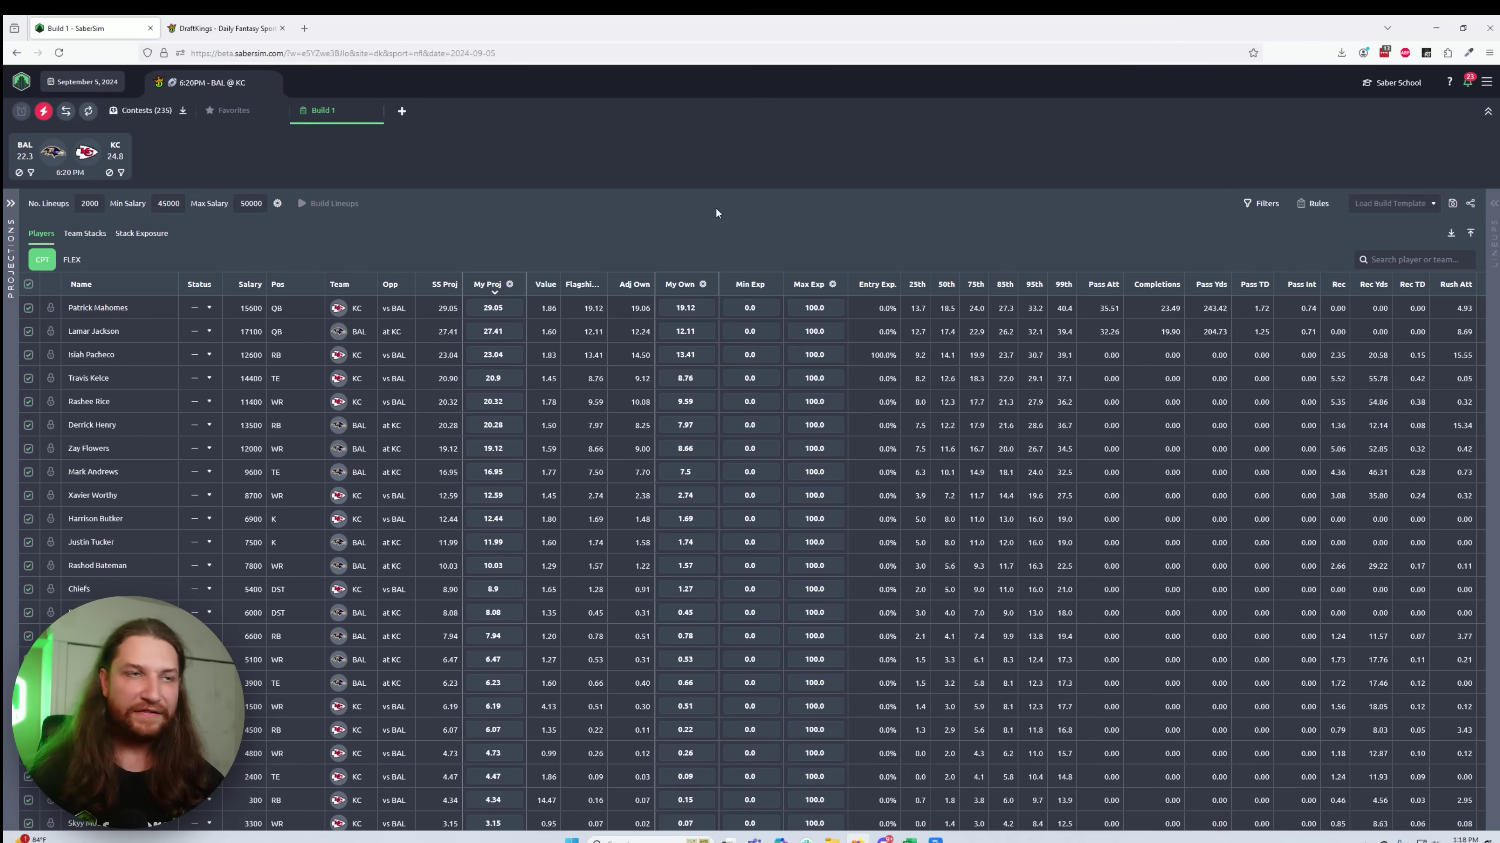
Step: In Build 1, set the captain projections to 29.04 for Patrick Mahomes and 27.42 for Lamar Jackson
left_click(503, 308)
key("BackSpace")
type("4")
left_click(506, 334)
double_click(505, 335)
type("27.42")
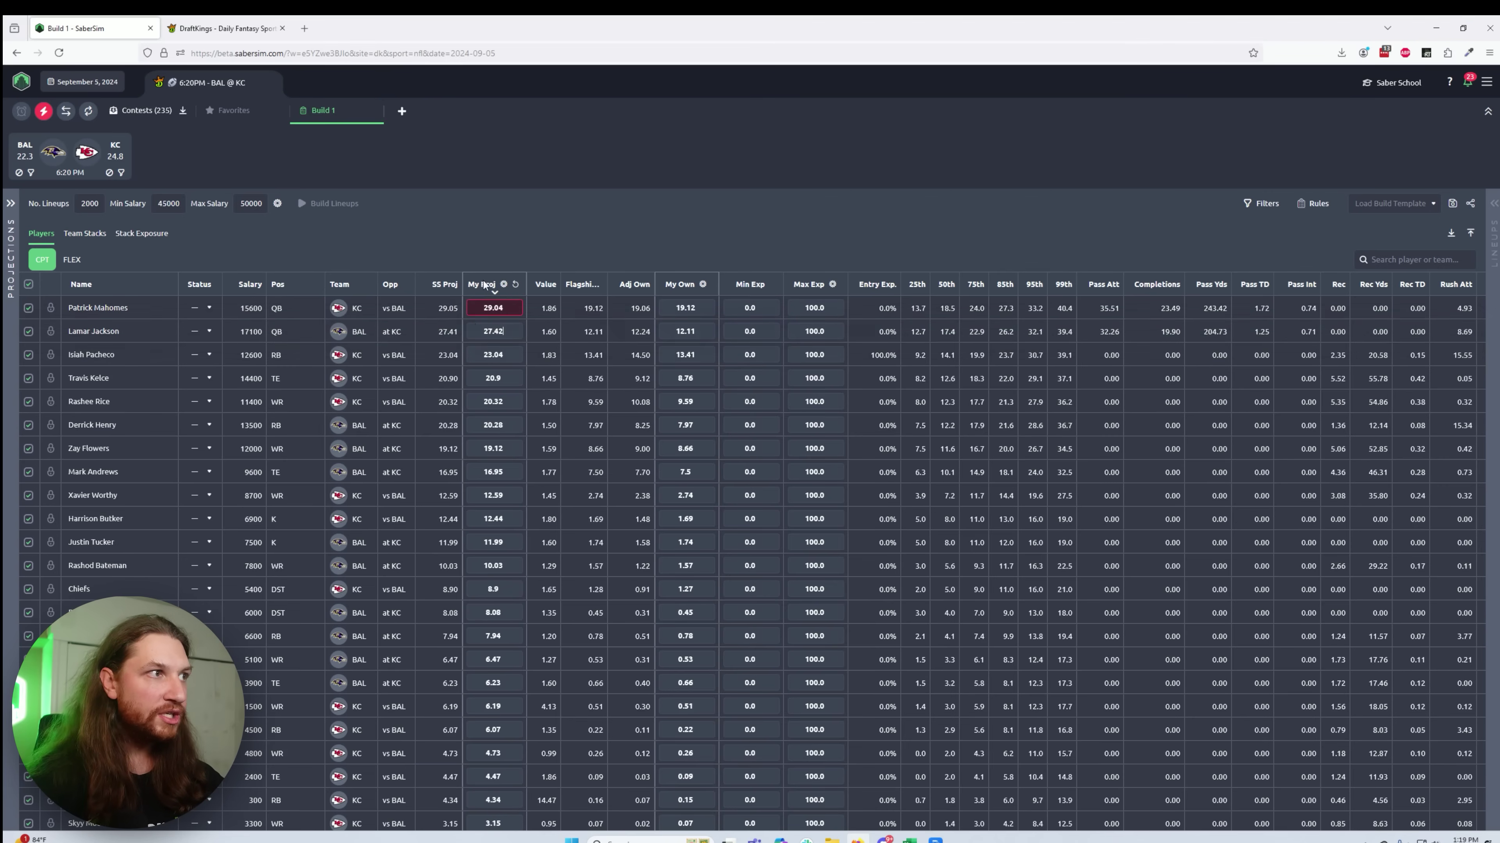
key("Return")
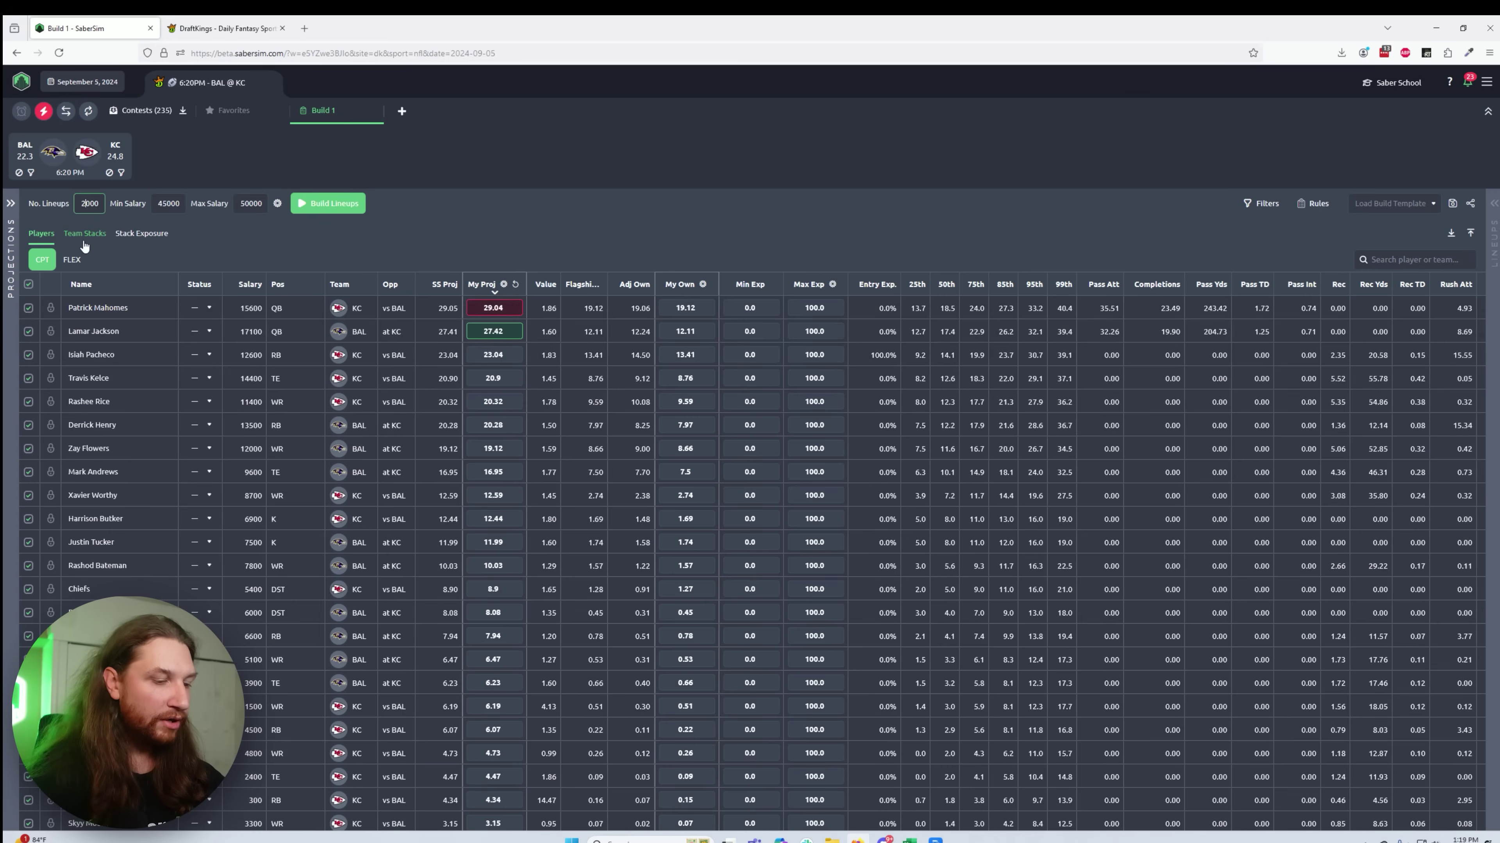
Step: Set Build 1's number of lineups to 5000 and start building the lineups
key("BackSpace")
type("5")
left_click(466, 180)
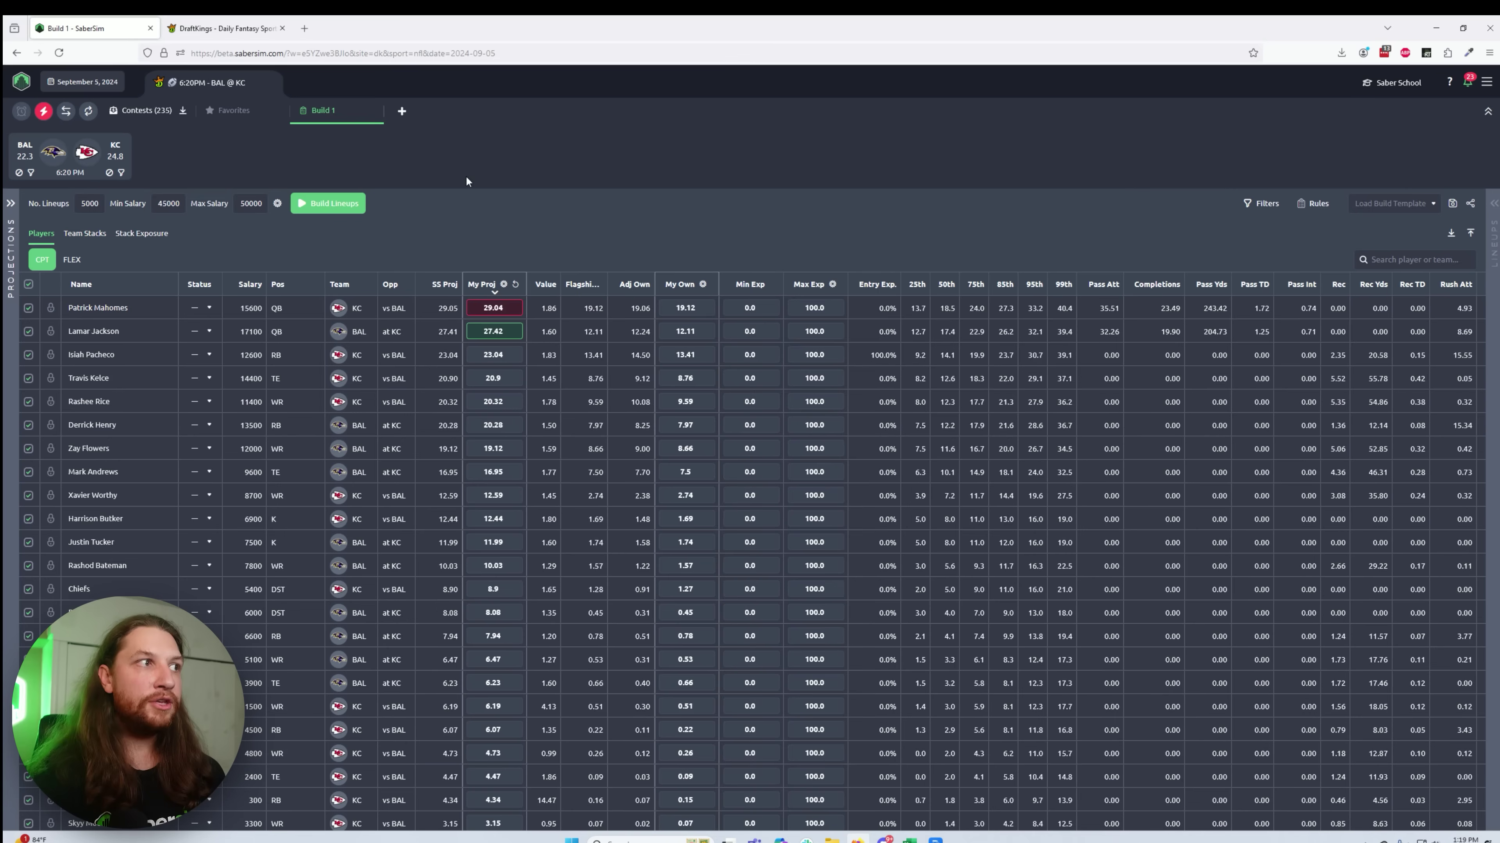
left_click(323, 210)
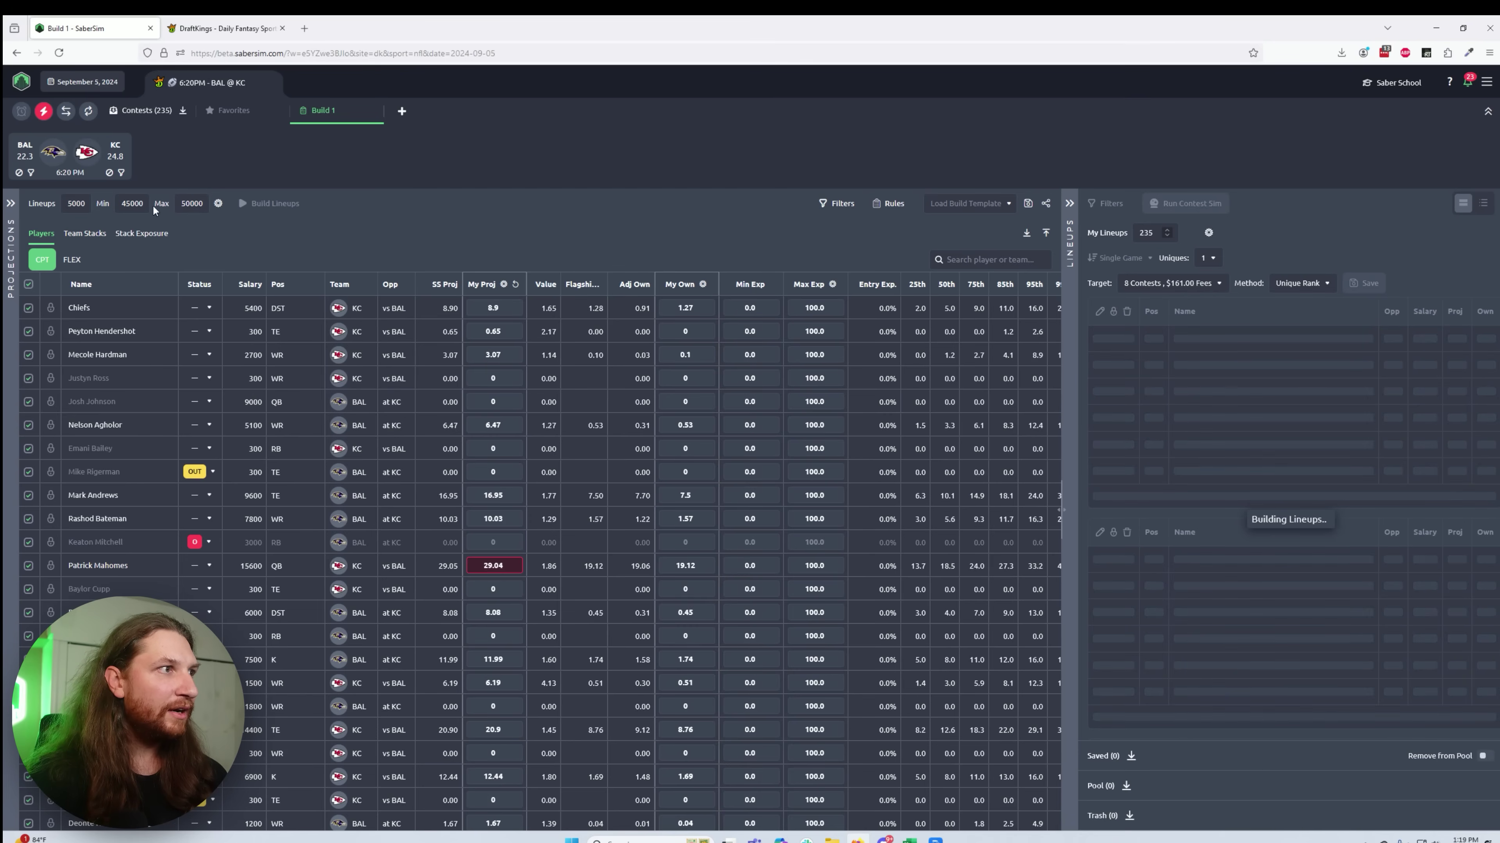
Step: Create a second build with a minimum salary of 0 and 5000 lineups
left_click(400, 110)
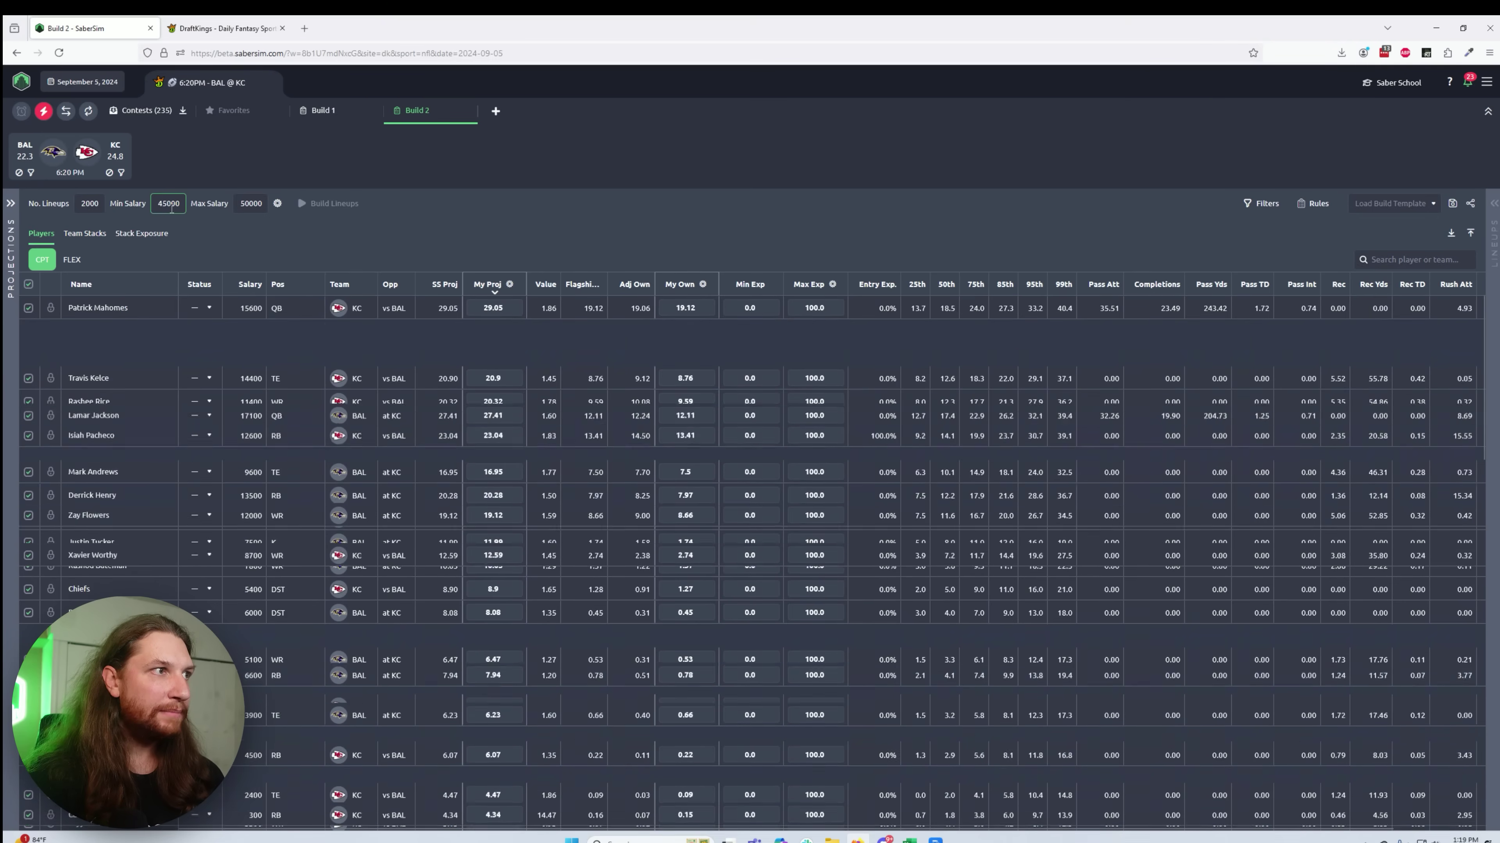
left_click(168, 206)
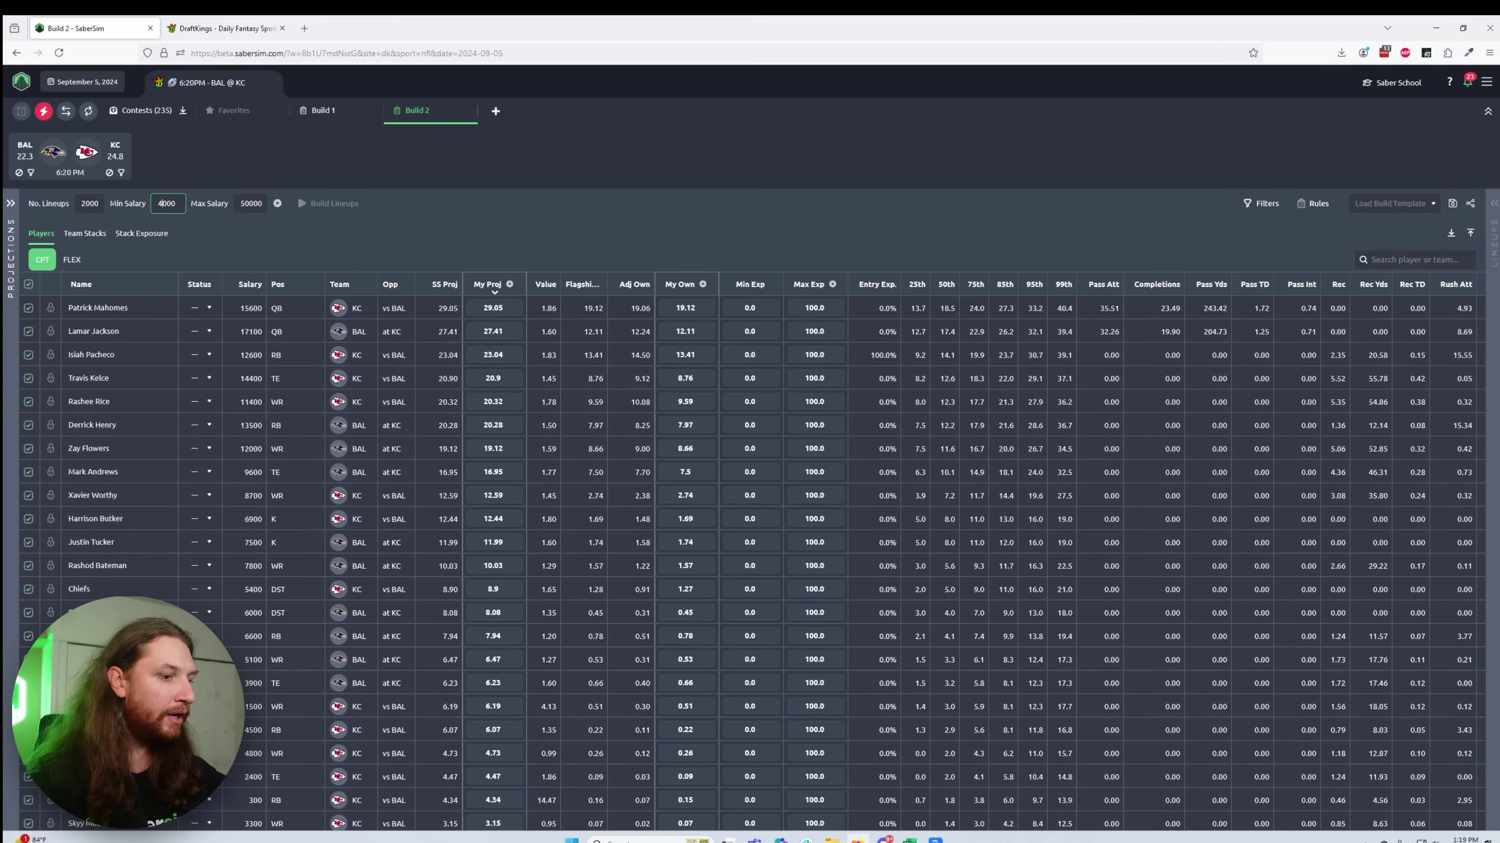
key("Tab")
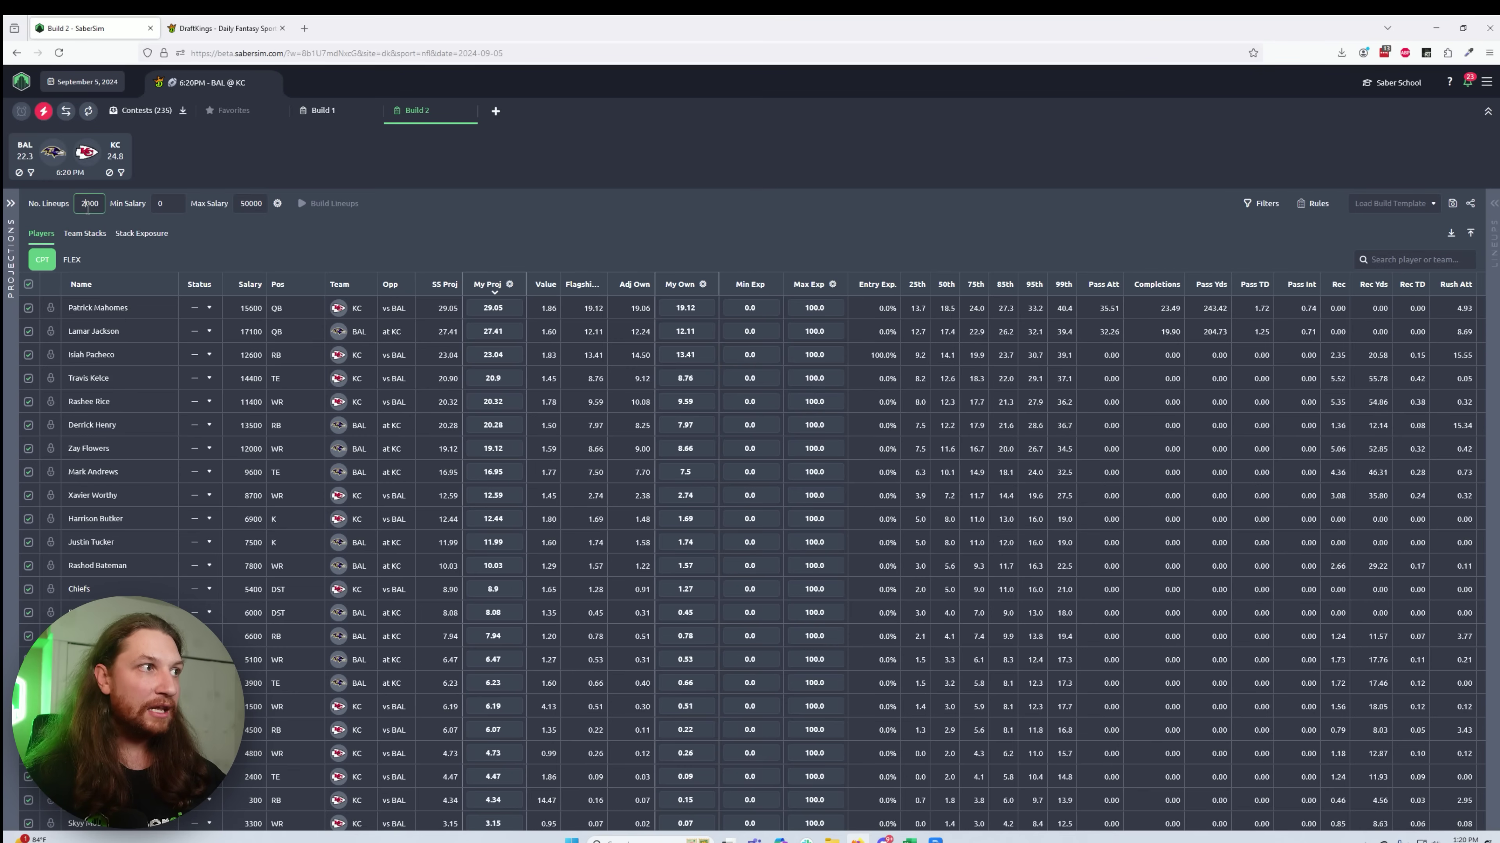
type("5000")
Step: In Build 2, change Patrick Mahomes' captain projection to 29.04 and Lamar Jackson's to 27.42
left_click(505, 304)
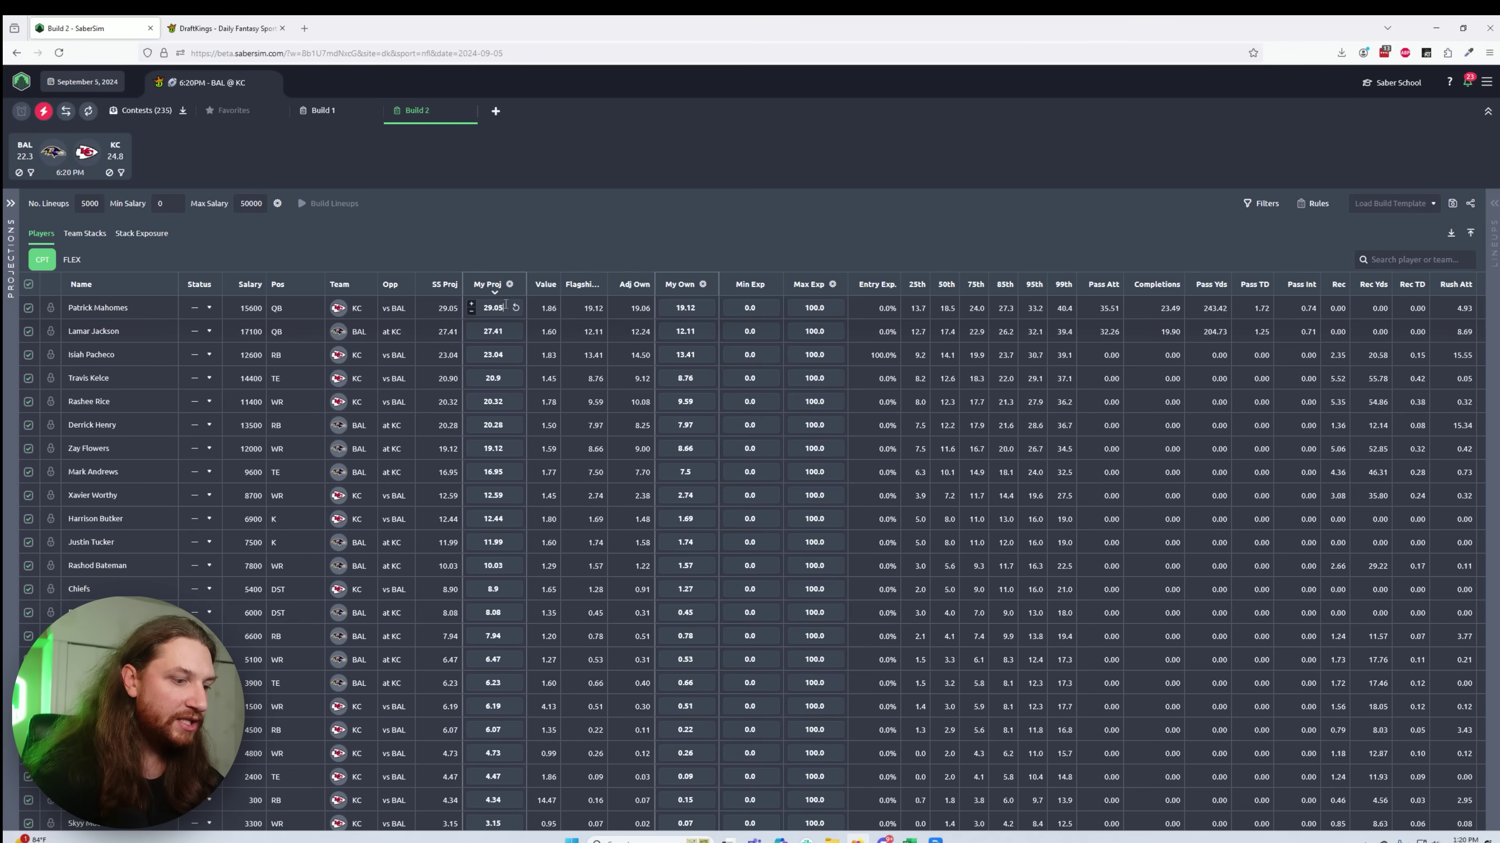
key("BackSpace")
type("4")
left_click(510, 334)
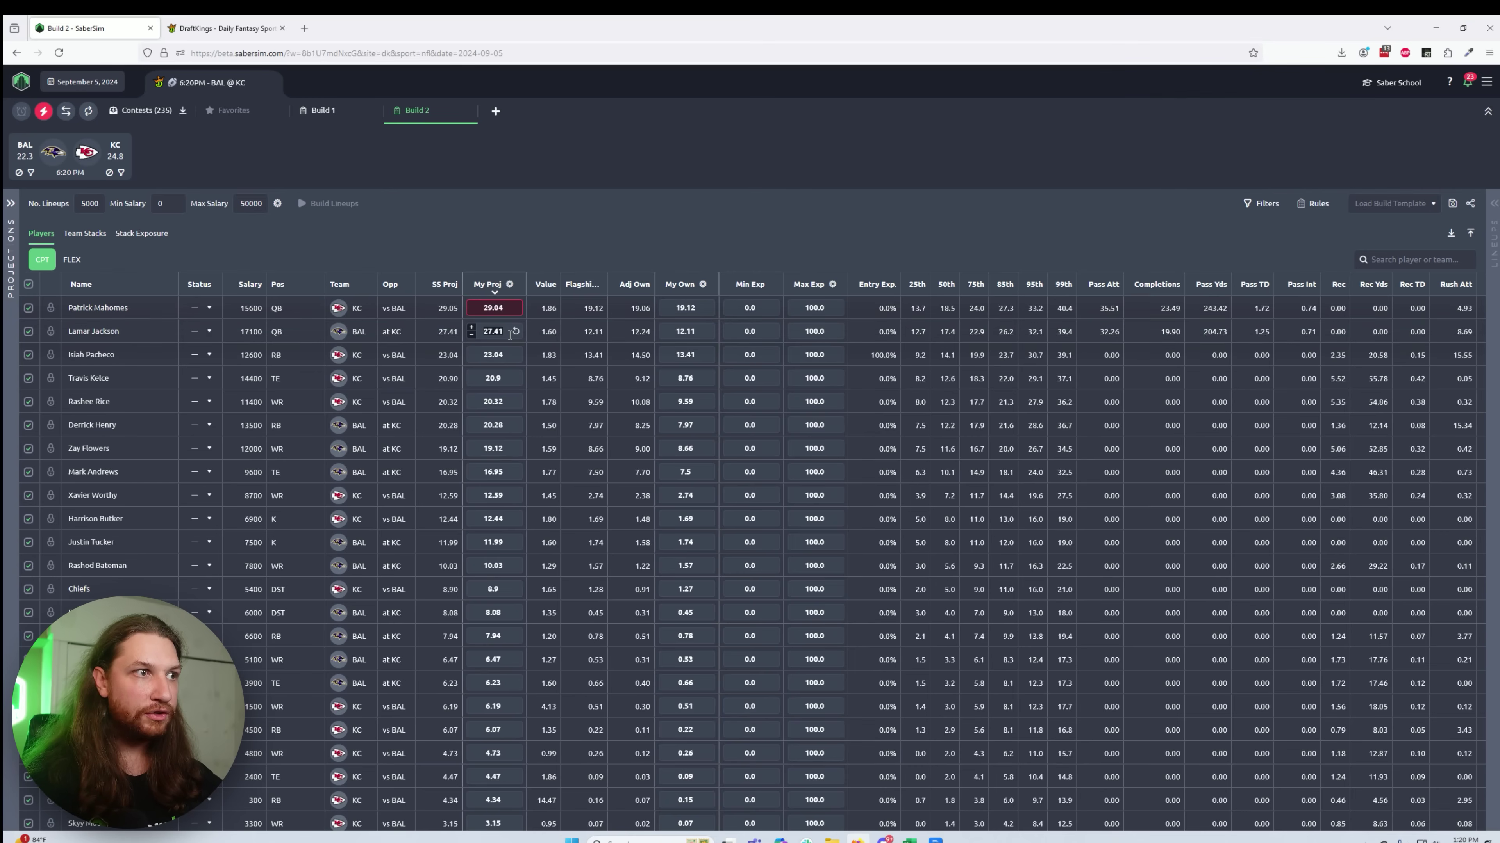
key("BackSpace")
type("2")
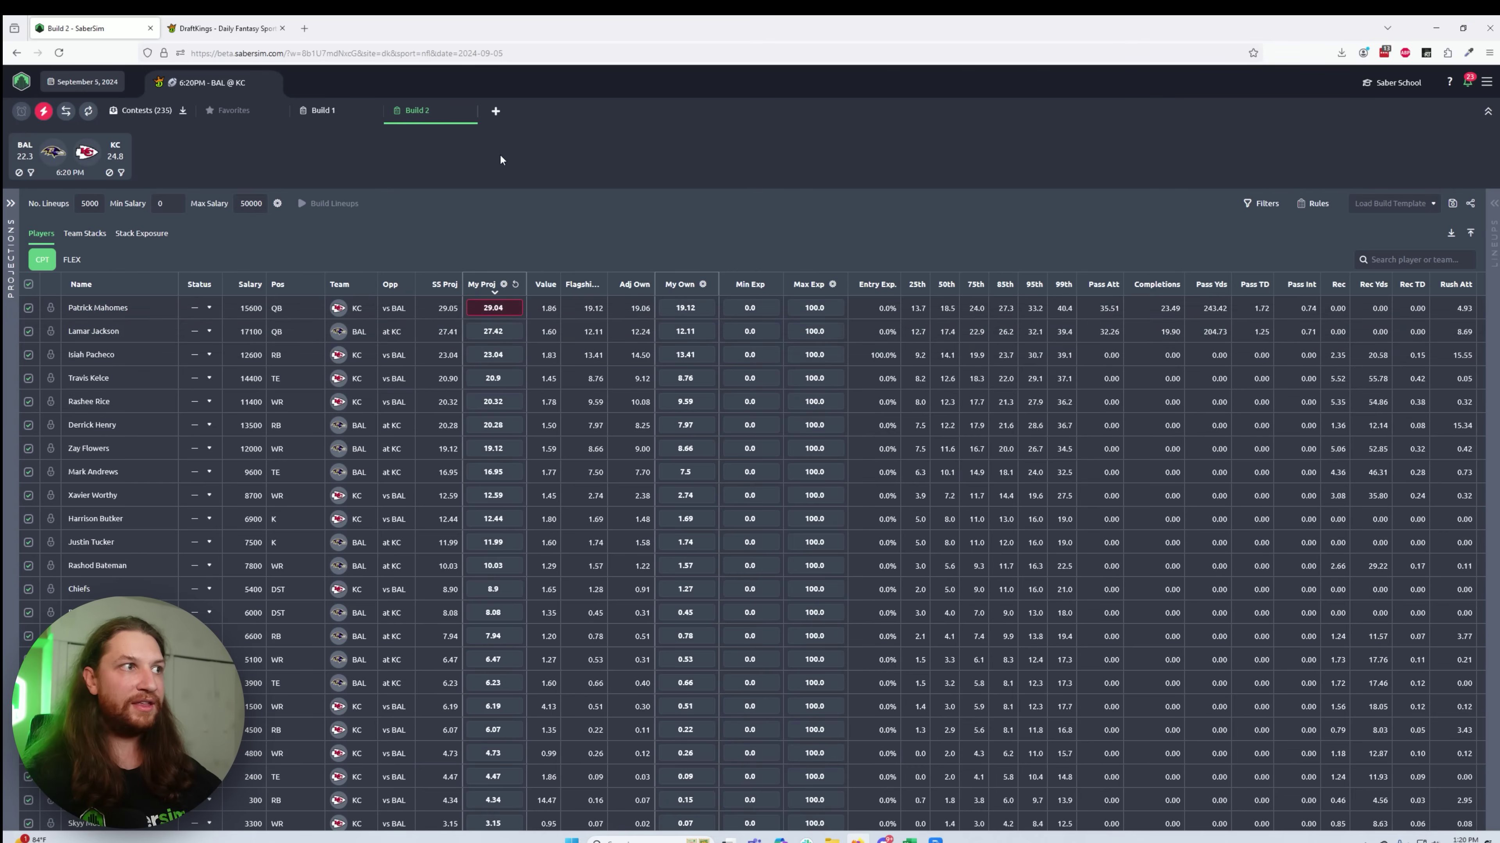
Step: Build the lineups for Build 2 and run the contest sim on them
left_click(499, 156)
left_click(354, 205)
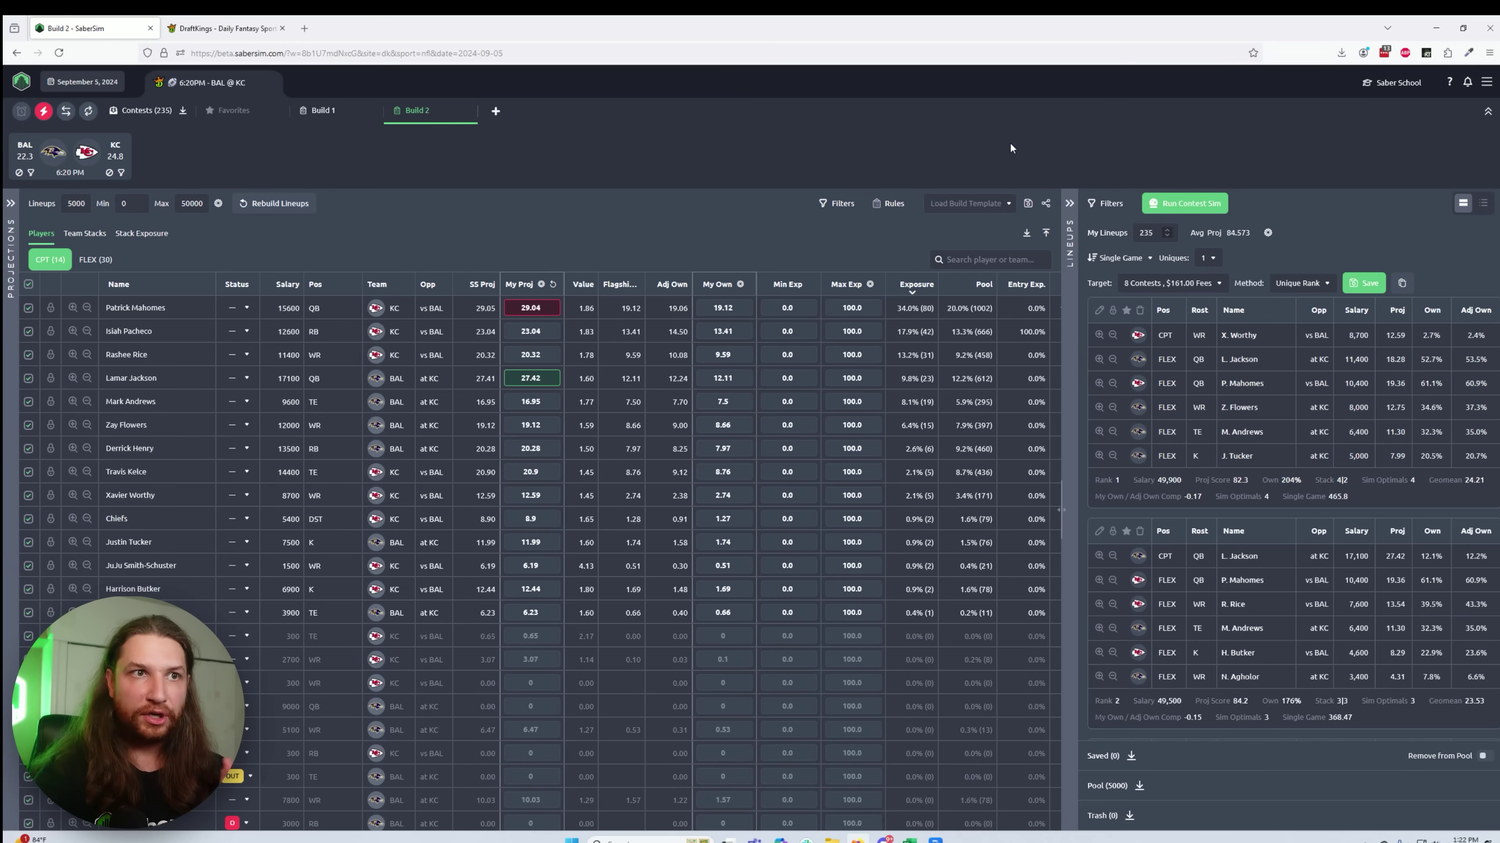
left_click(1217, 208)
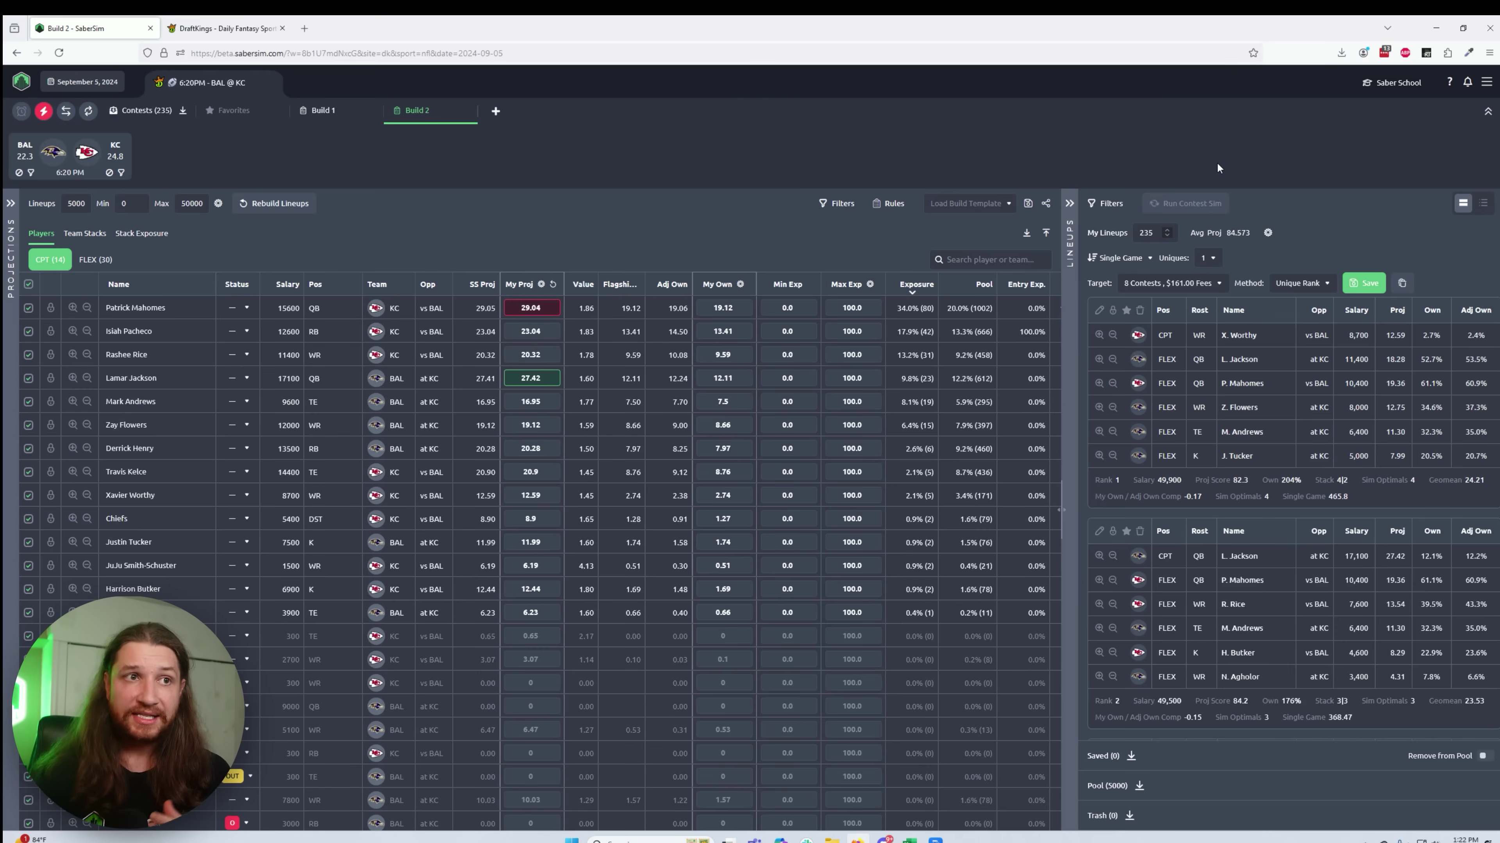
Step: Examine the formula and weights behind the Single Game SaberScore metric and close its details
left_click(1122, 257)
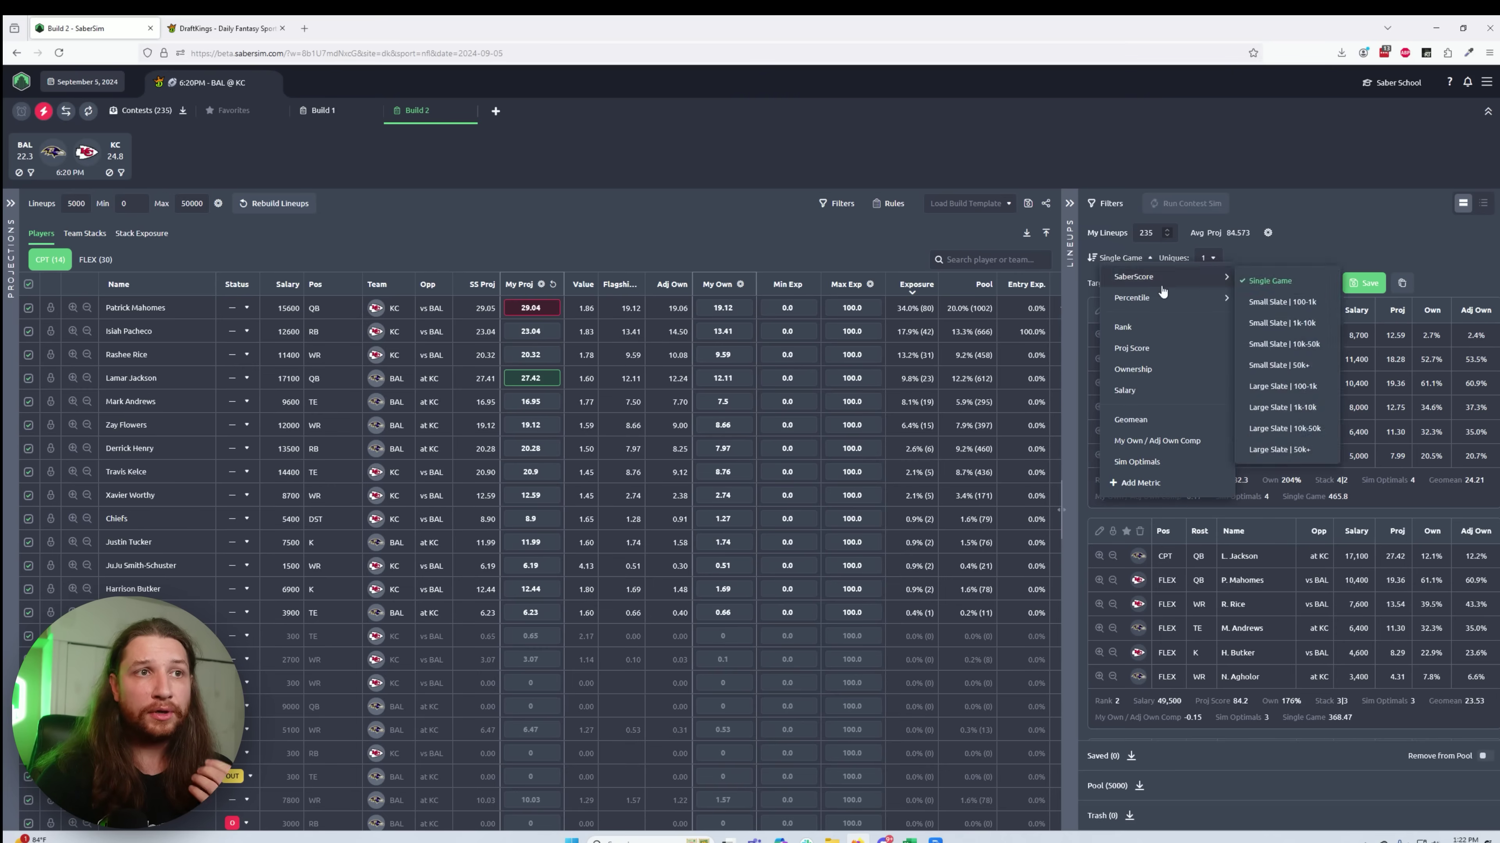
left_click(1329, 282)
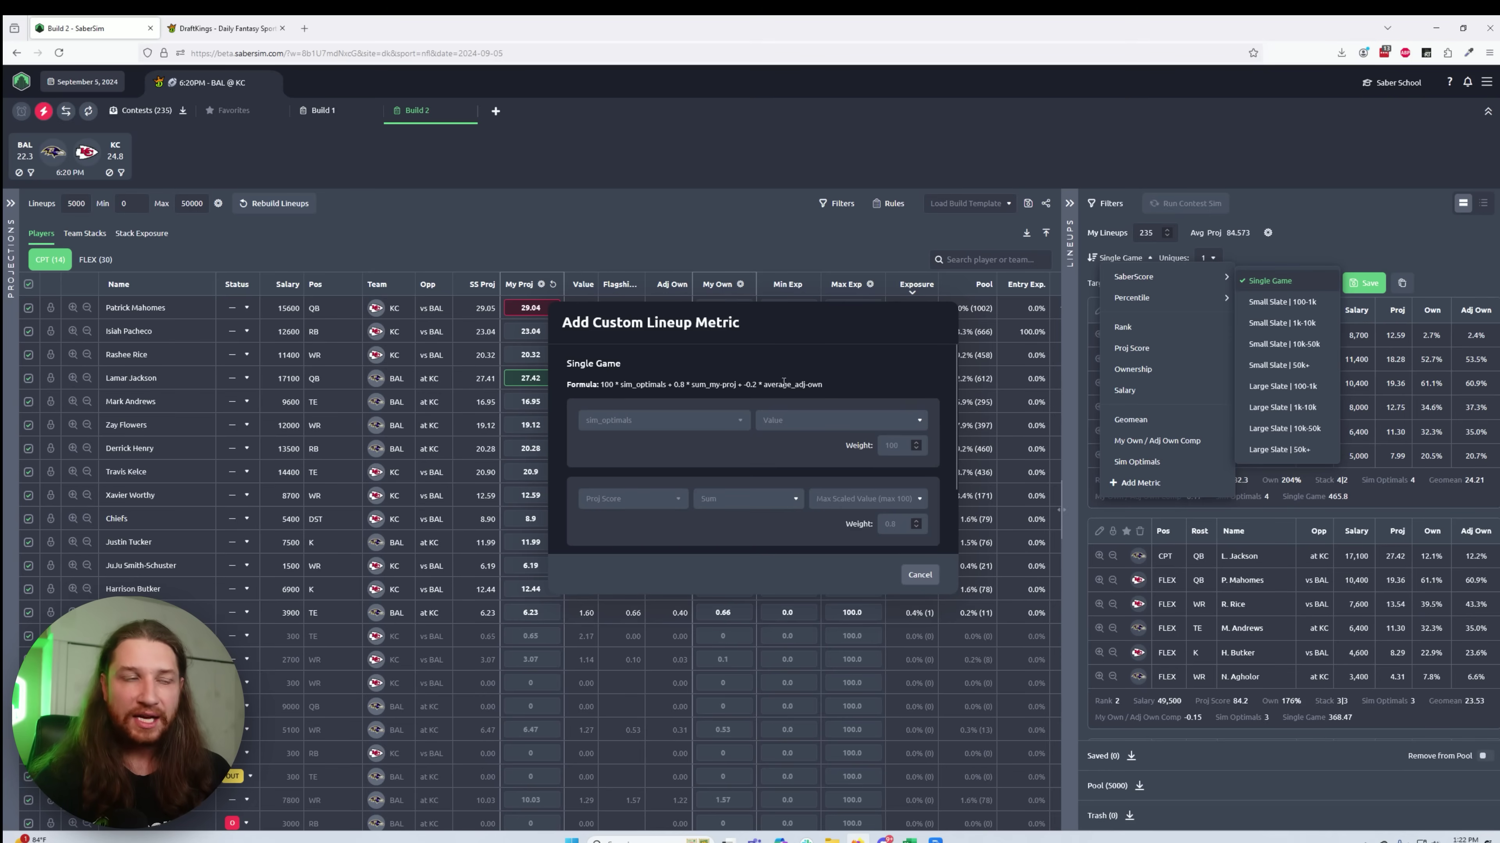
scroll(783, 384, "down", 1)
left_click(1257, 112)
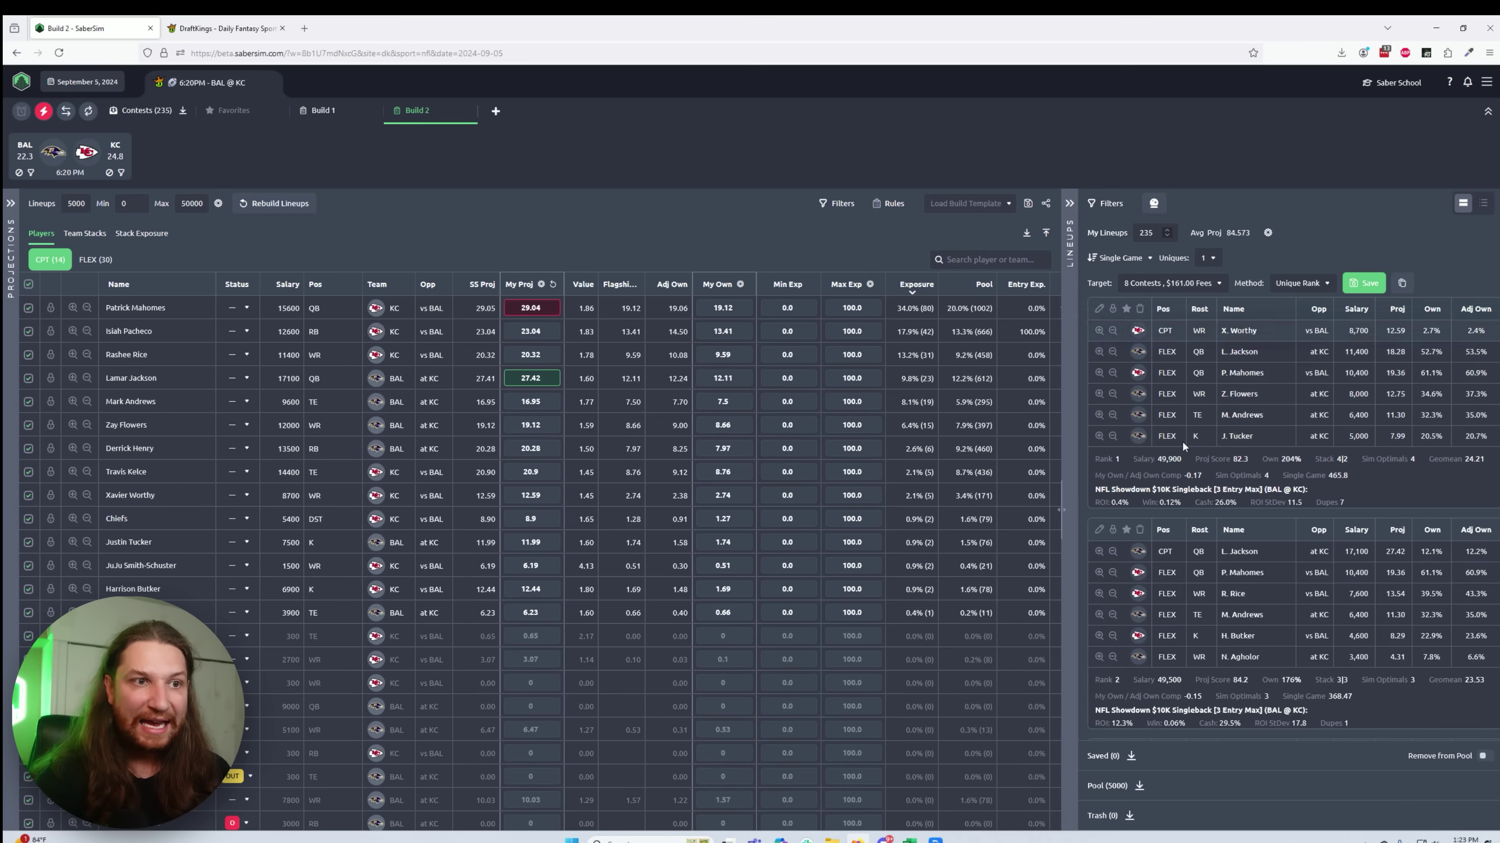
Step: Review the contest sim metrics of the top-ranked lineups across the entered contests, including ROI, win rate, cash rate and dupes
scroll(1175, 479, "down", 2)
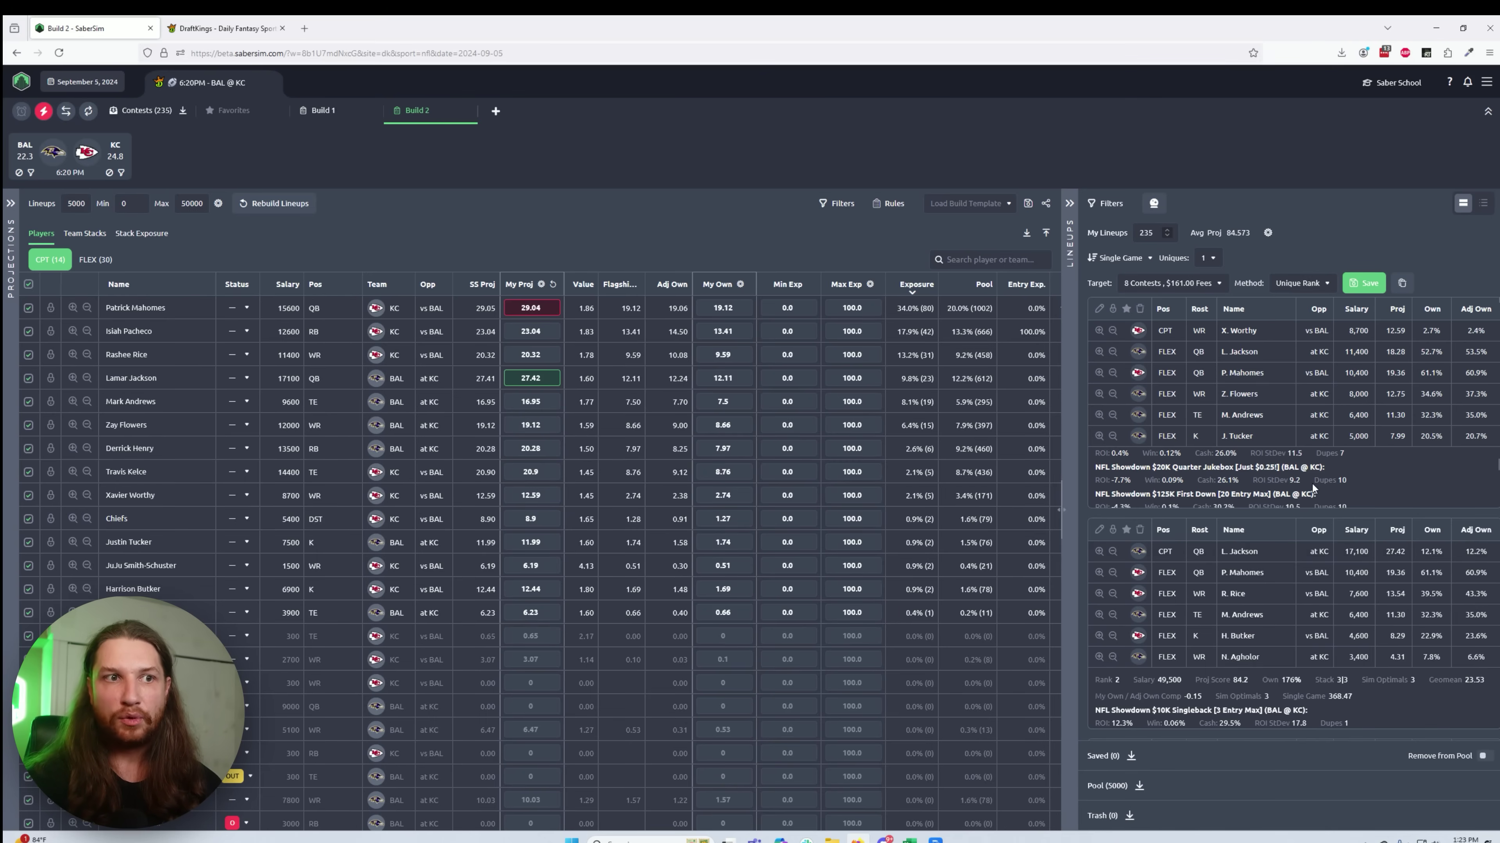
scroll(1312, 484, "down", 1)
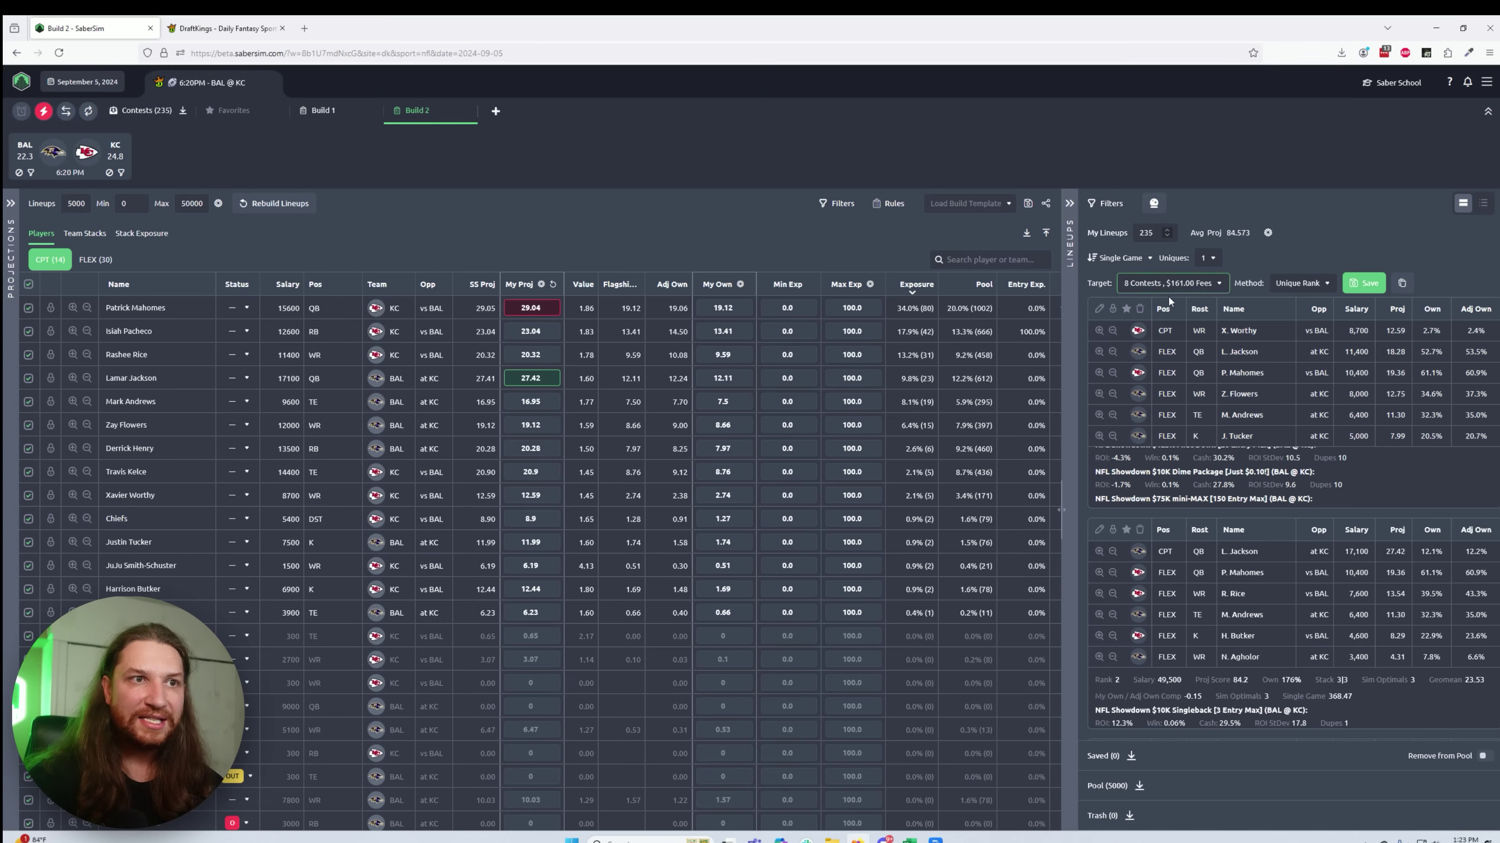
scroll(1230, 488, "up", 2)
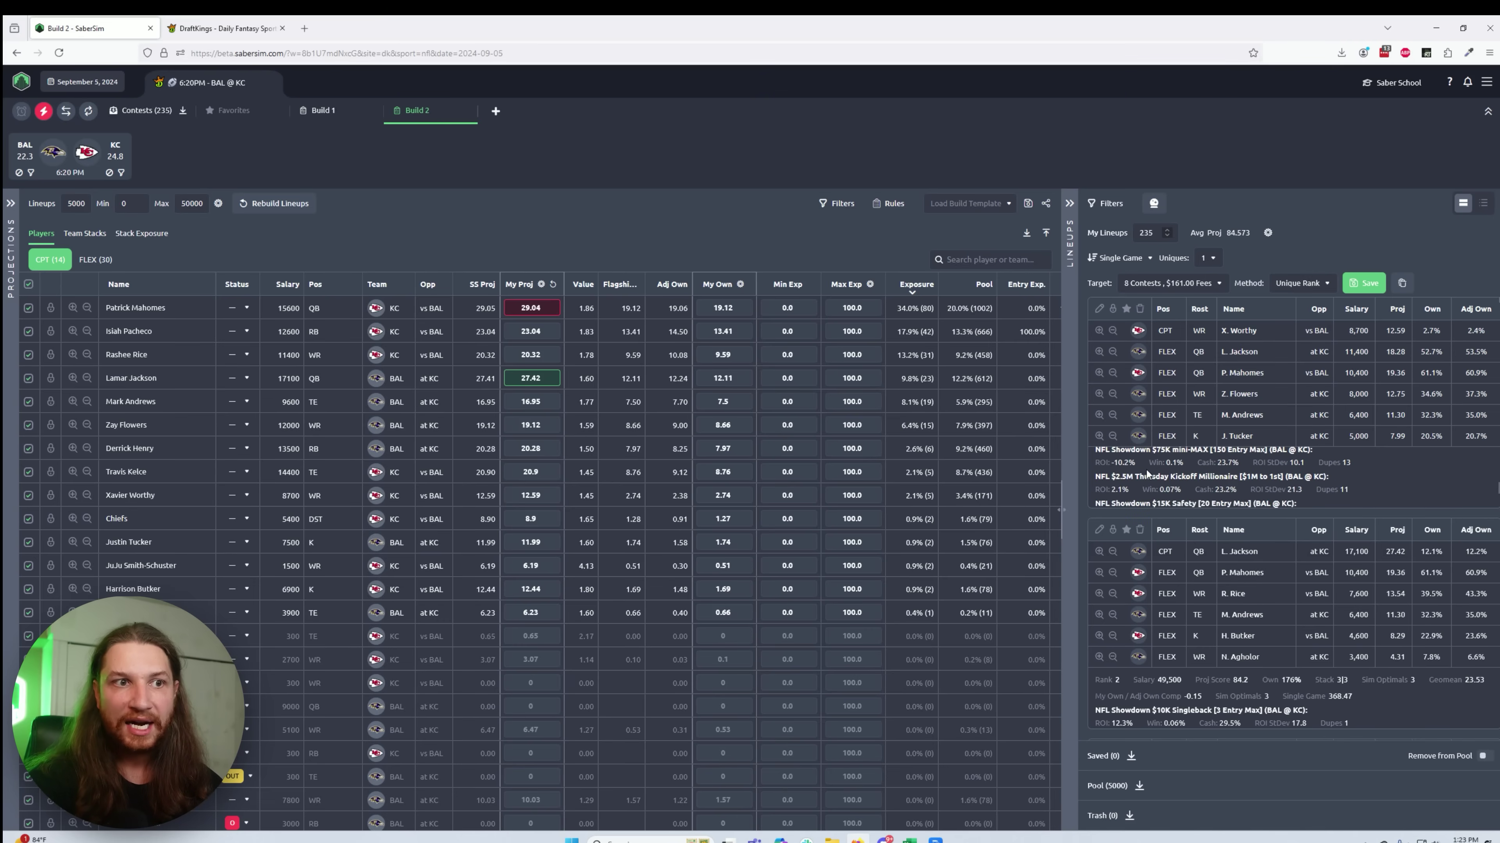
scroll(1117, 485, "down", 1)
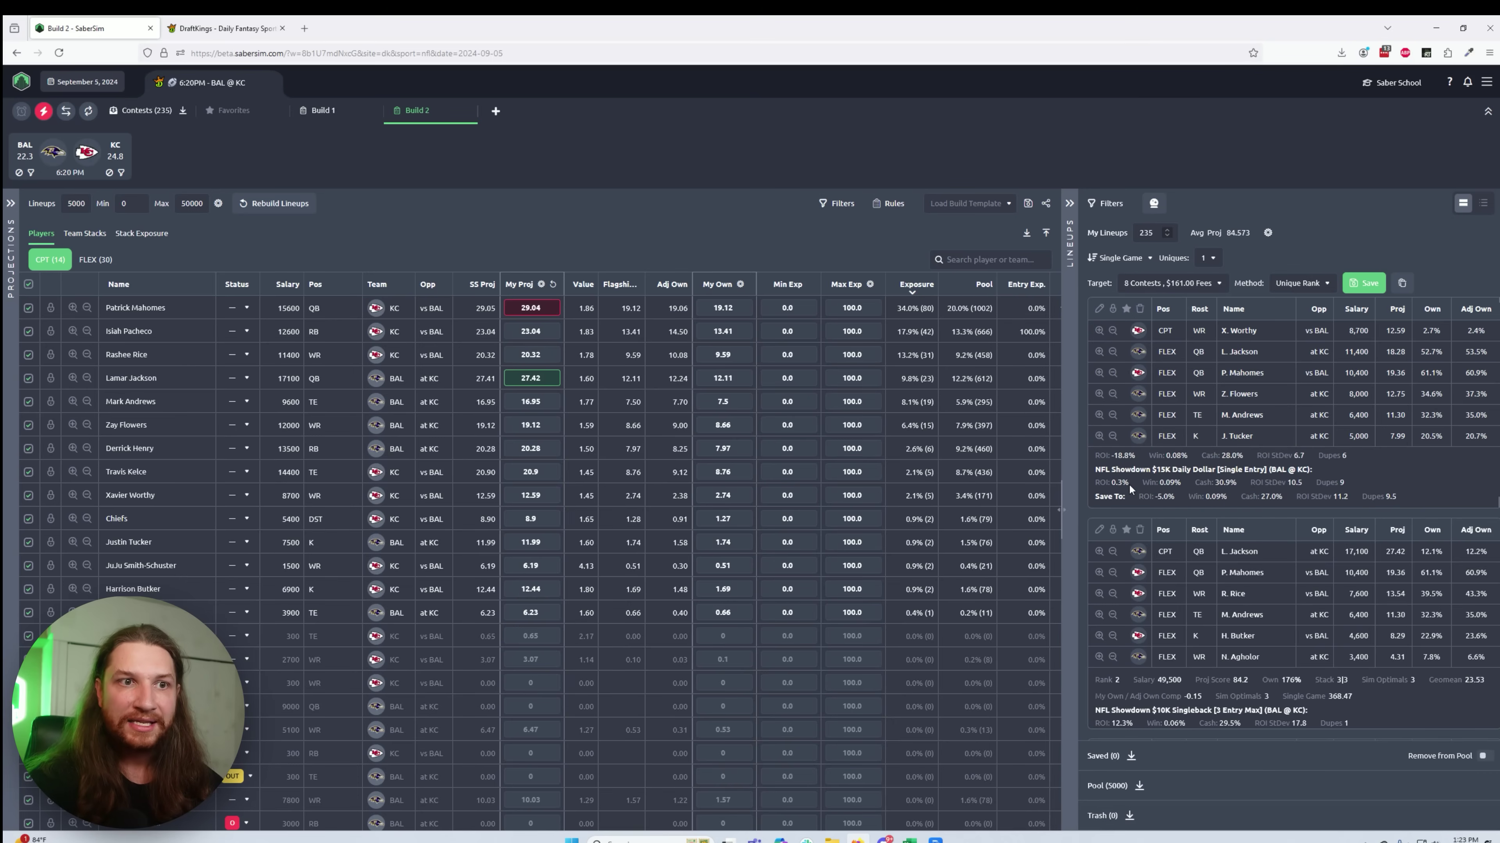
scroll(1128, 484, "up", 2)
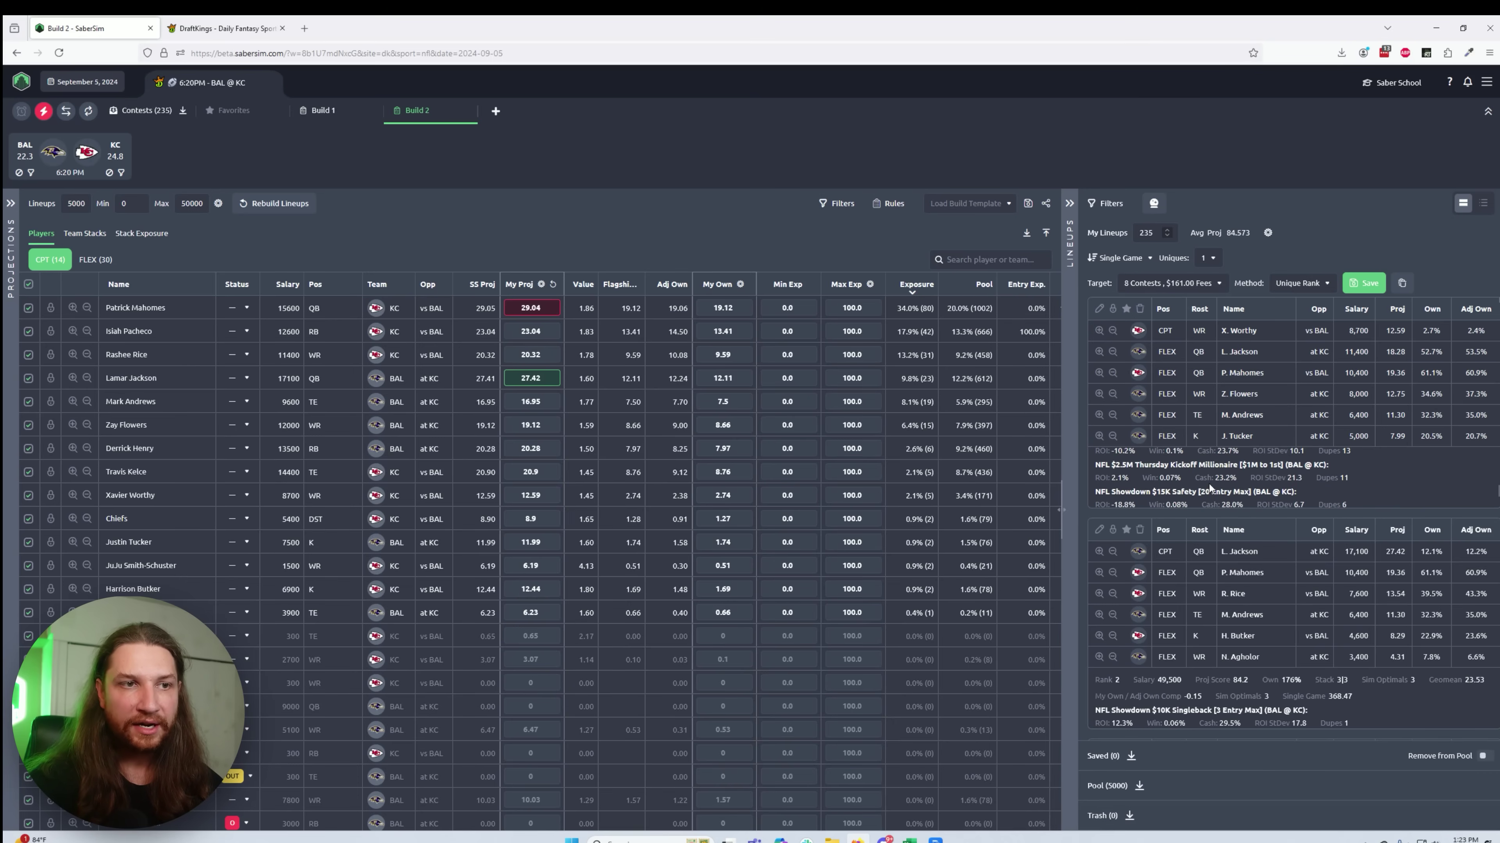
scroll(1209, 488, "up", 2)
scroll(1209, 485, "up", 3)
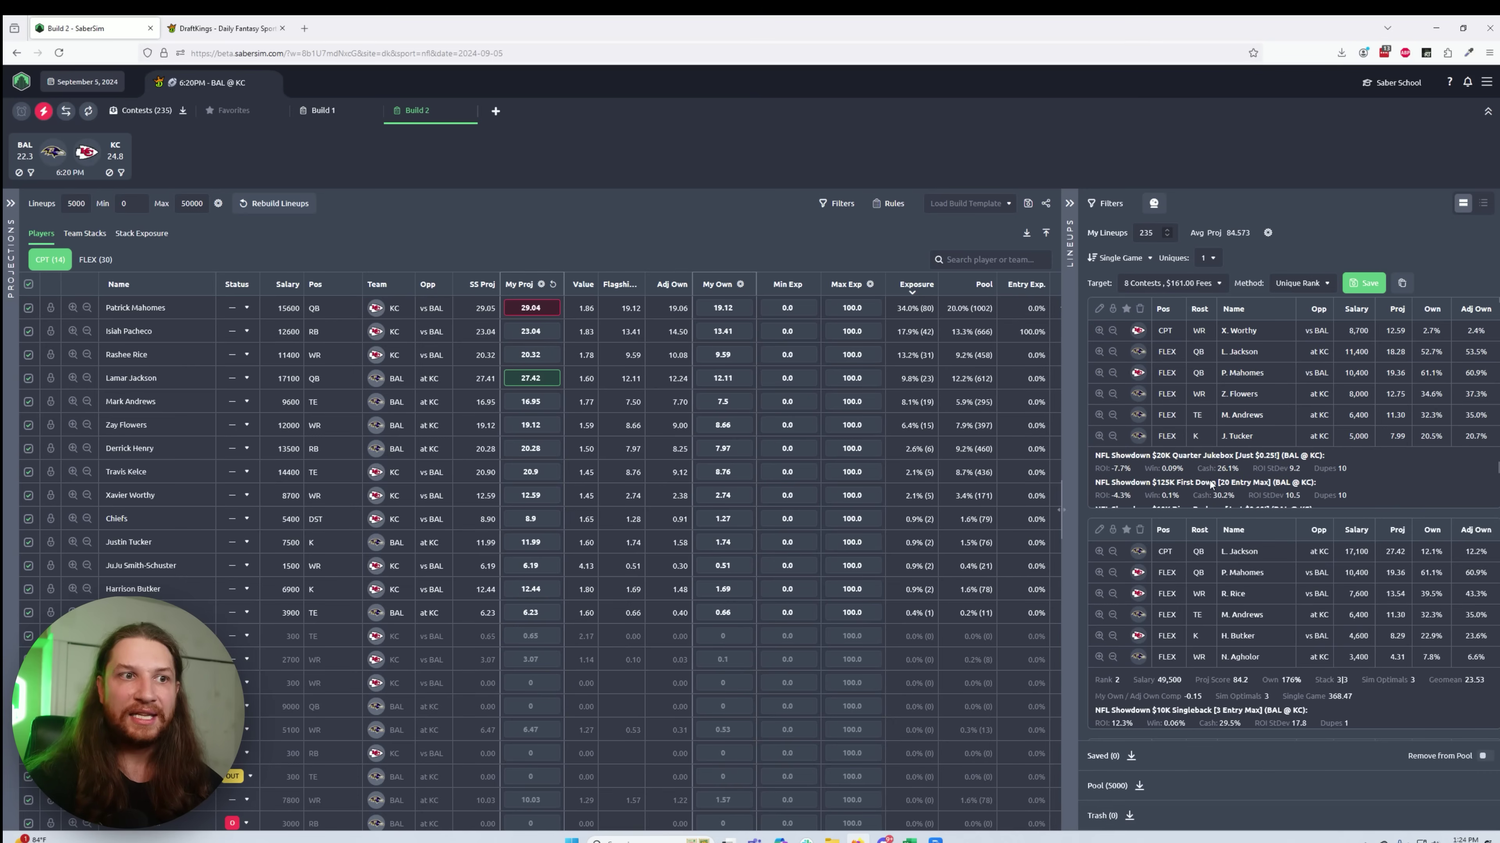
scroll(1209, 485, "up", 1)
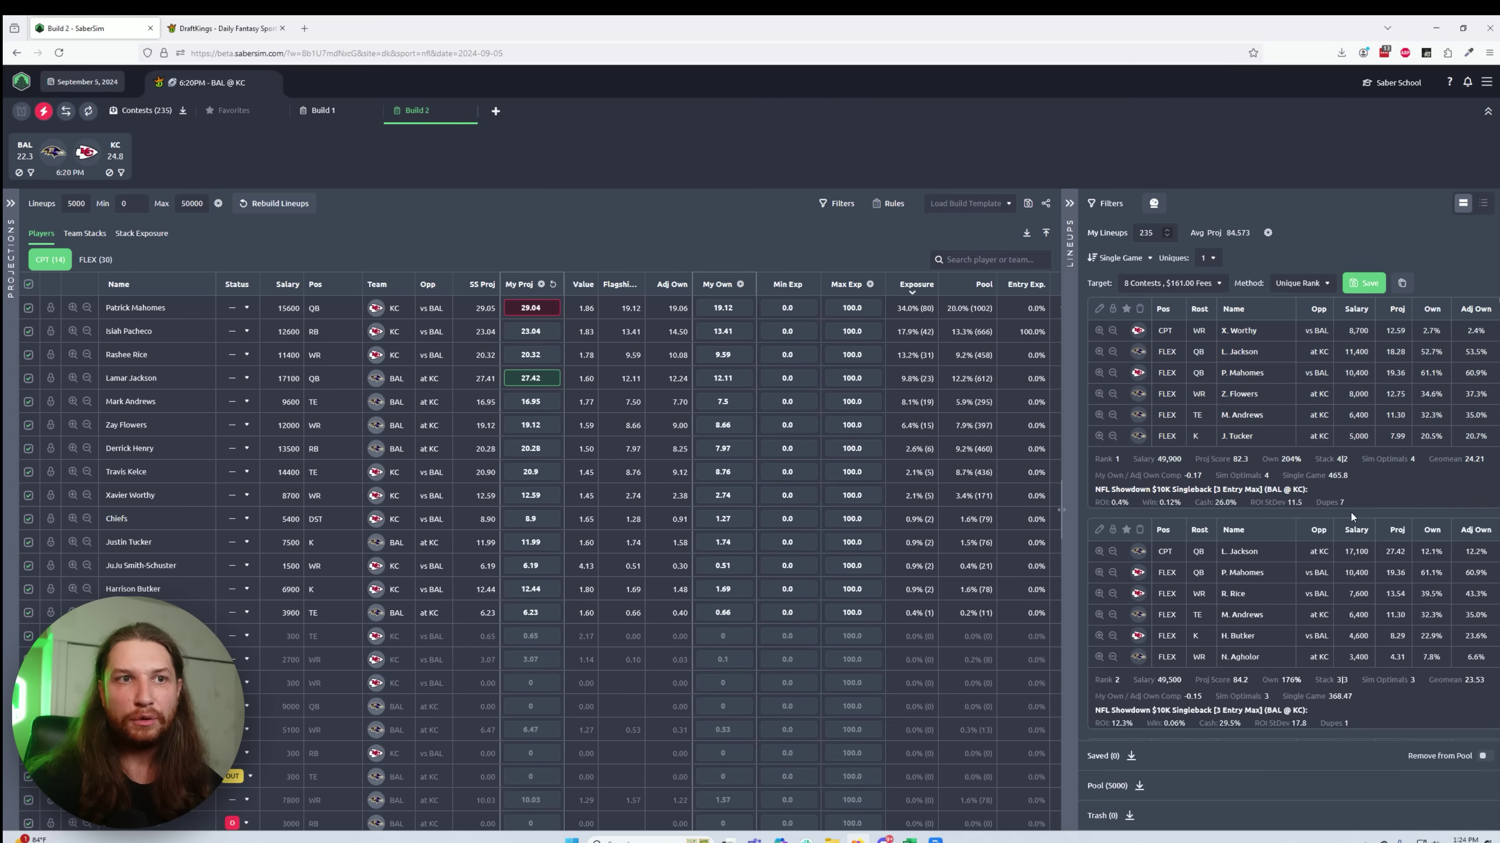
scroll(1359, 503, "down", 2)
scroll(1250, 590, "down", 2)
scroll(1161, 591, "up", 2)
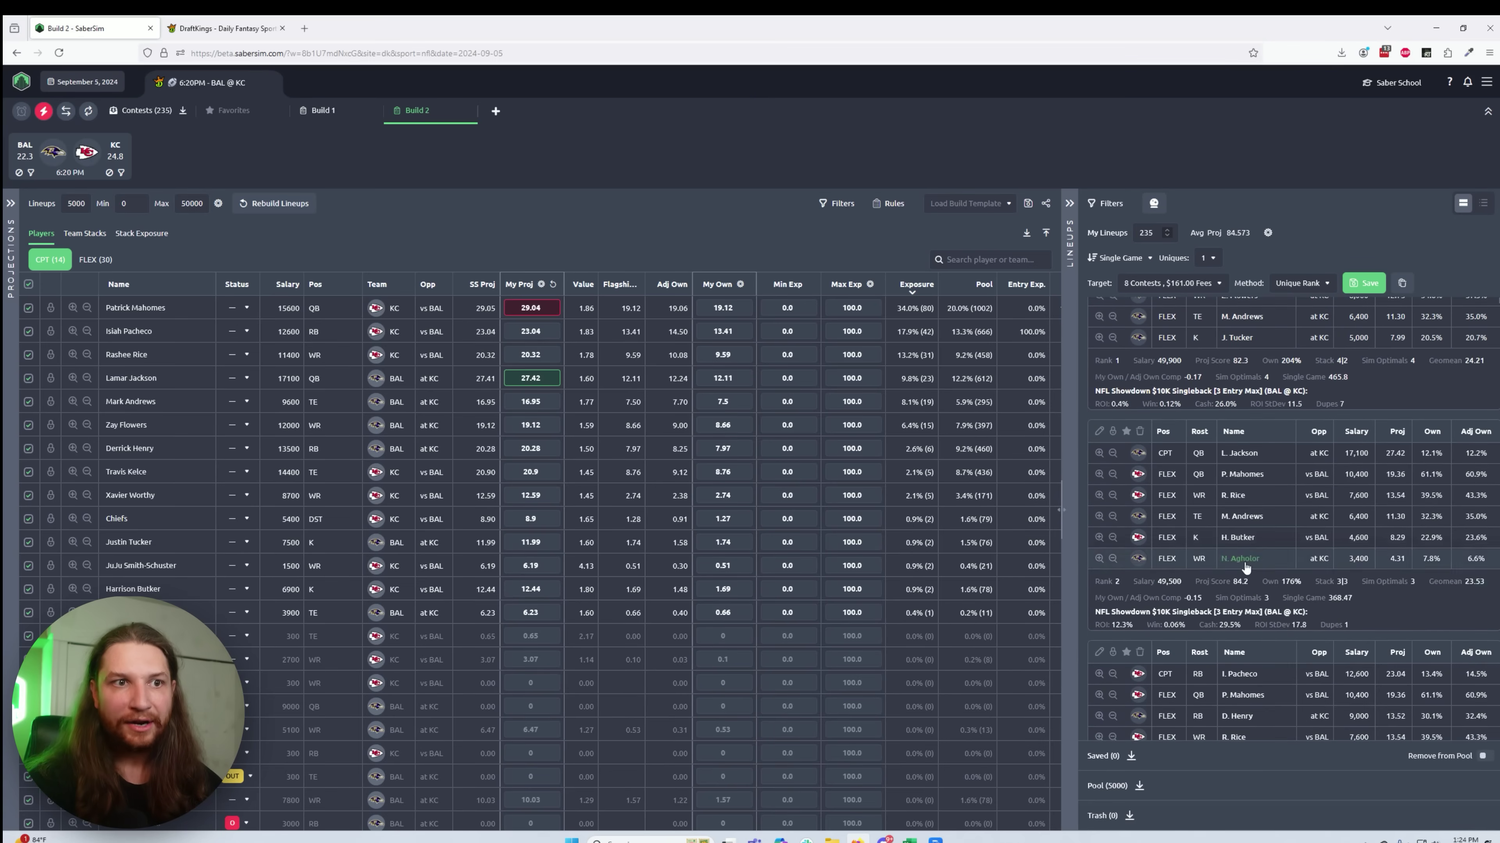
scroll(1246, 567, "up", 2)
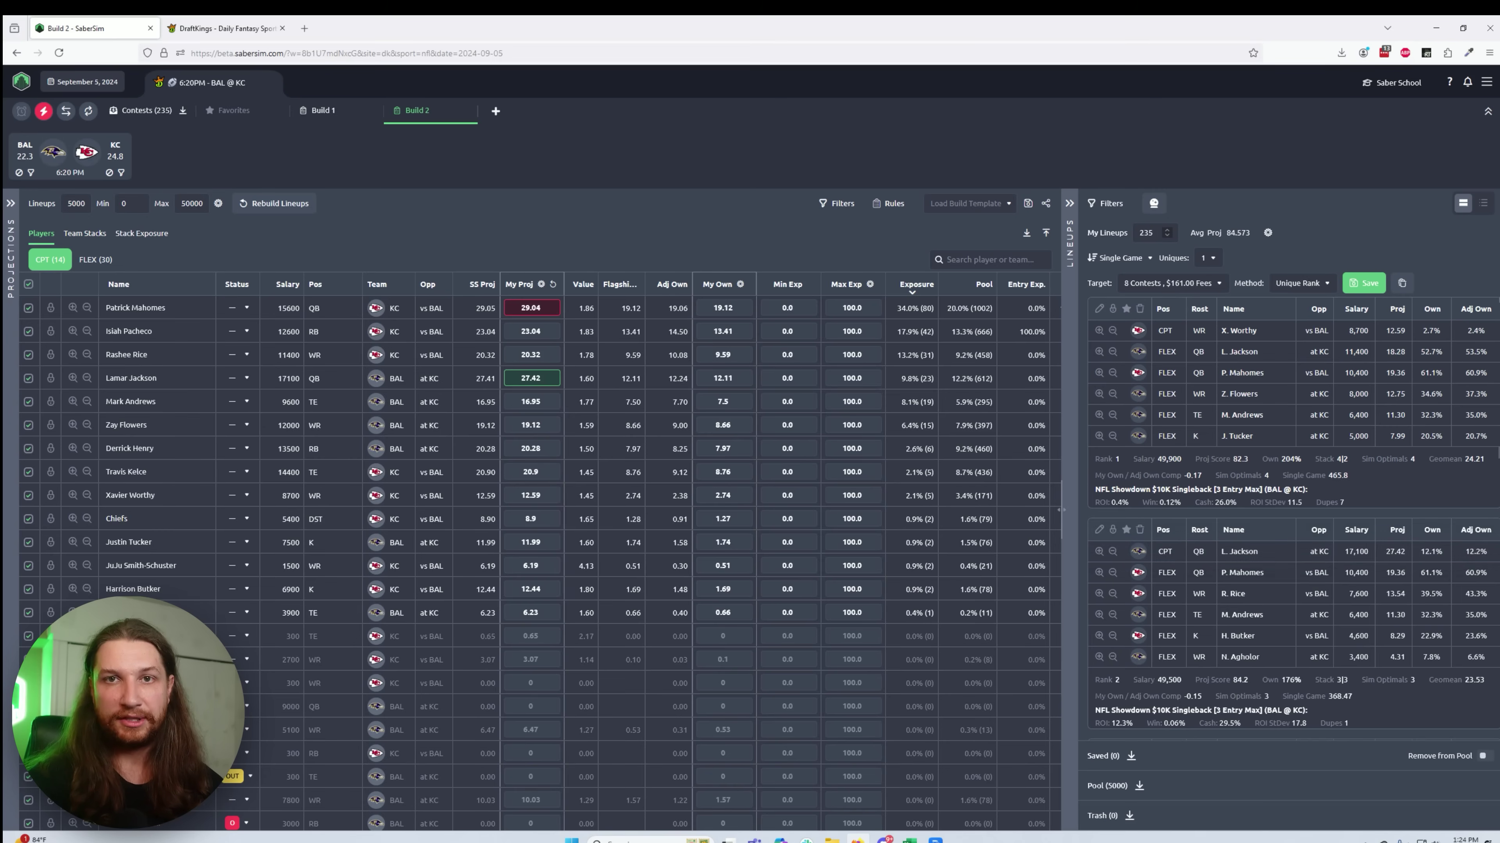
Step: Sort the lineups by contest sim ROI for the target contests
left_click(1137, 260)
mouse_move(1150, 310)
mouse_move(1199, 327)
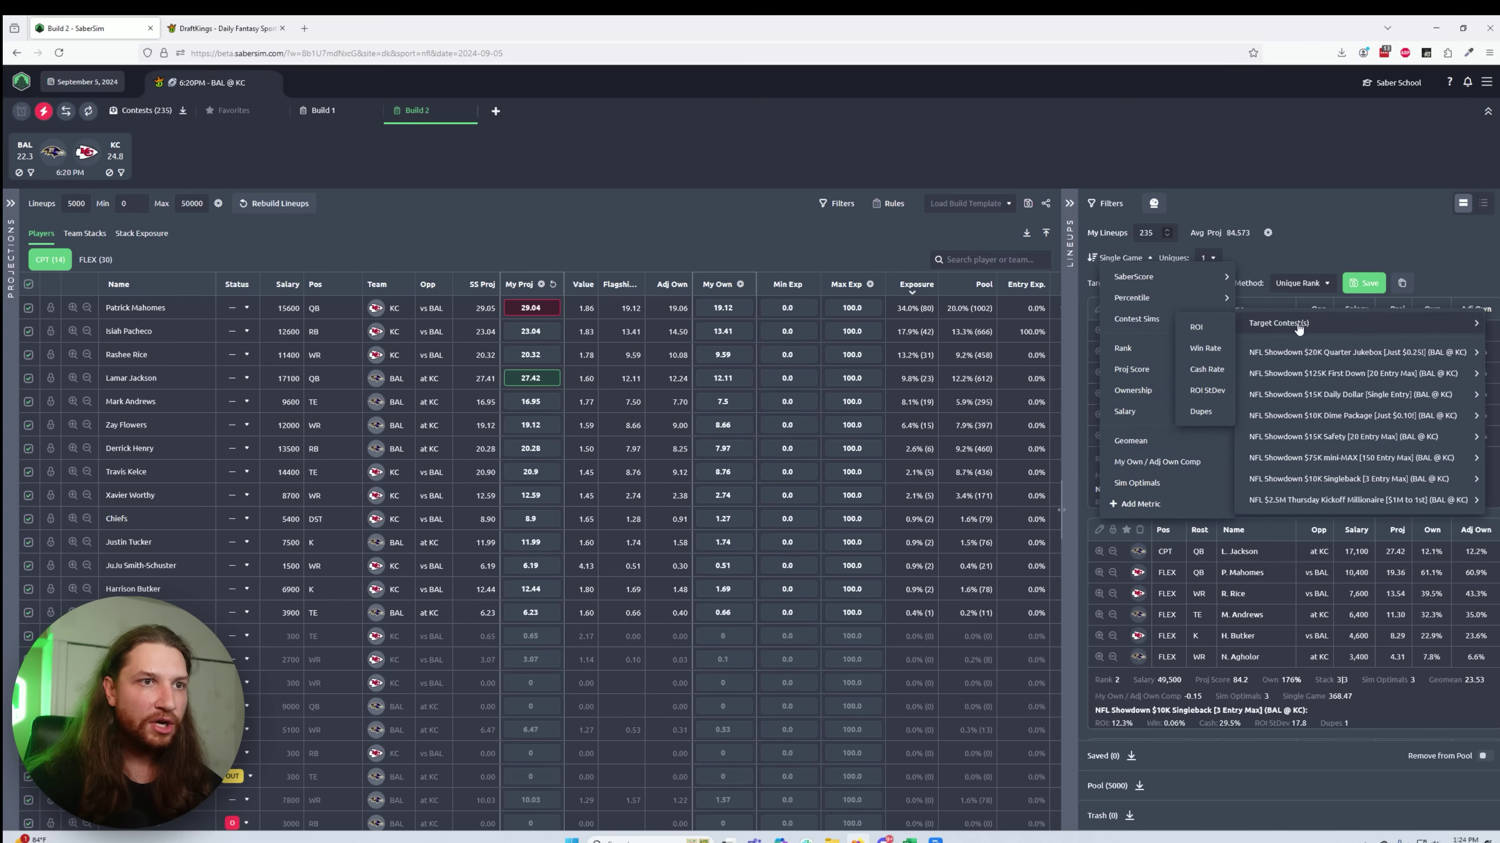
left_click(1255, 323)
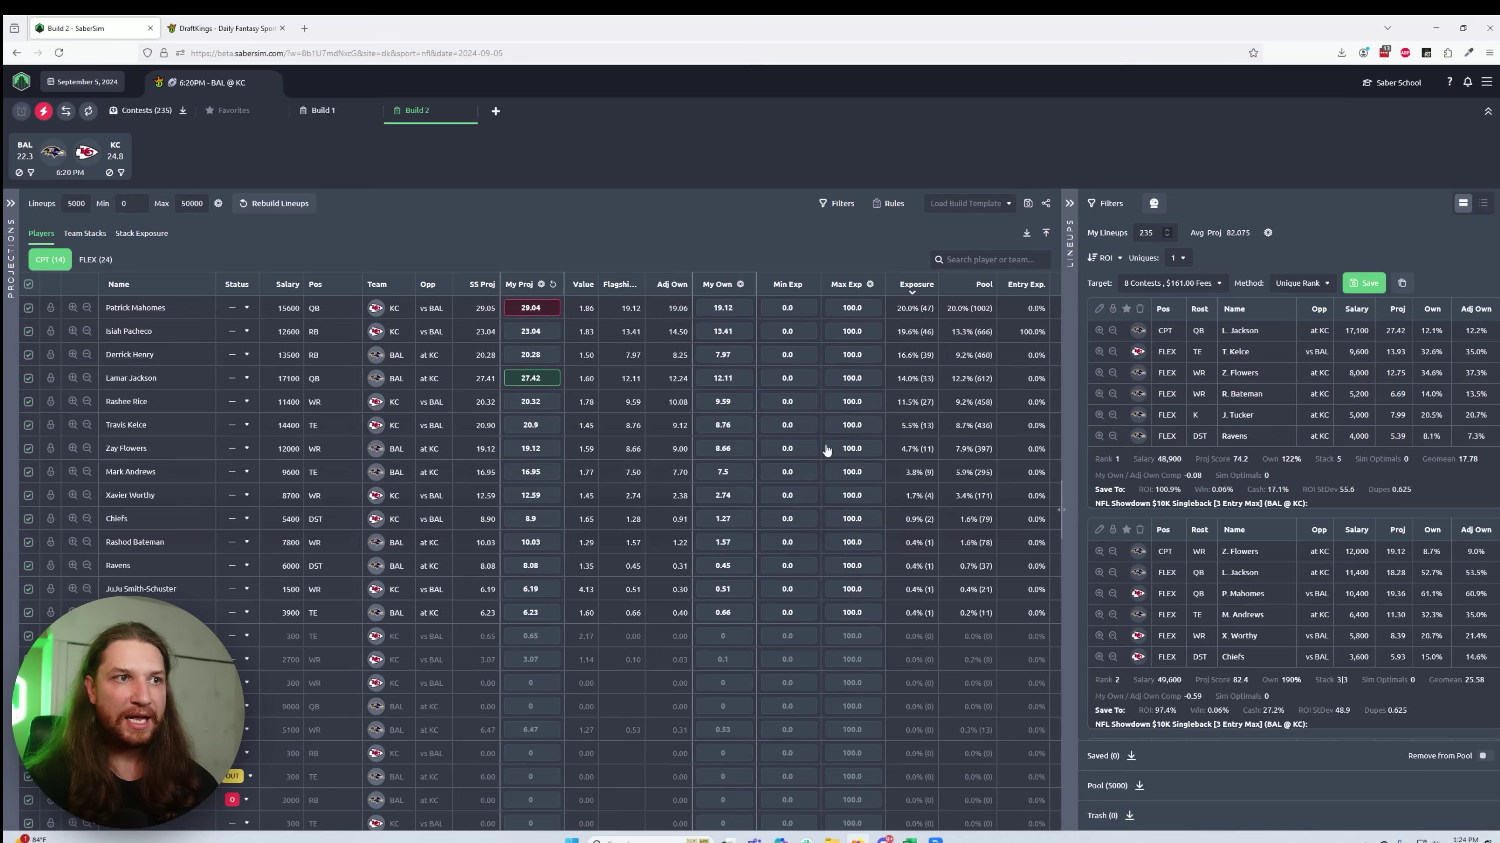
Step: Sort the captain player table by leverage from highest to lowest to compare over- and underexposed players, and check the FLEX players
scroll(483, 834, "right", 4)
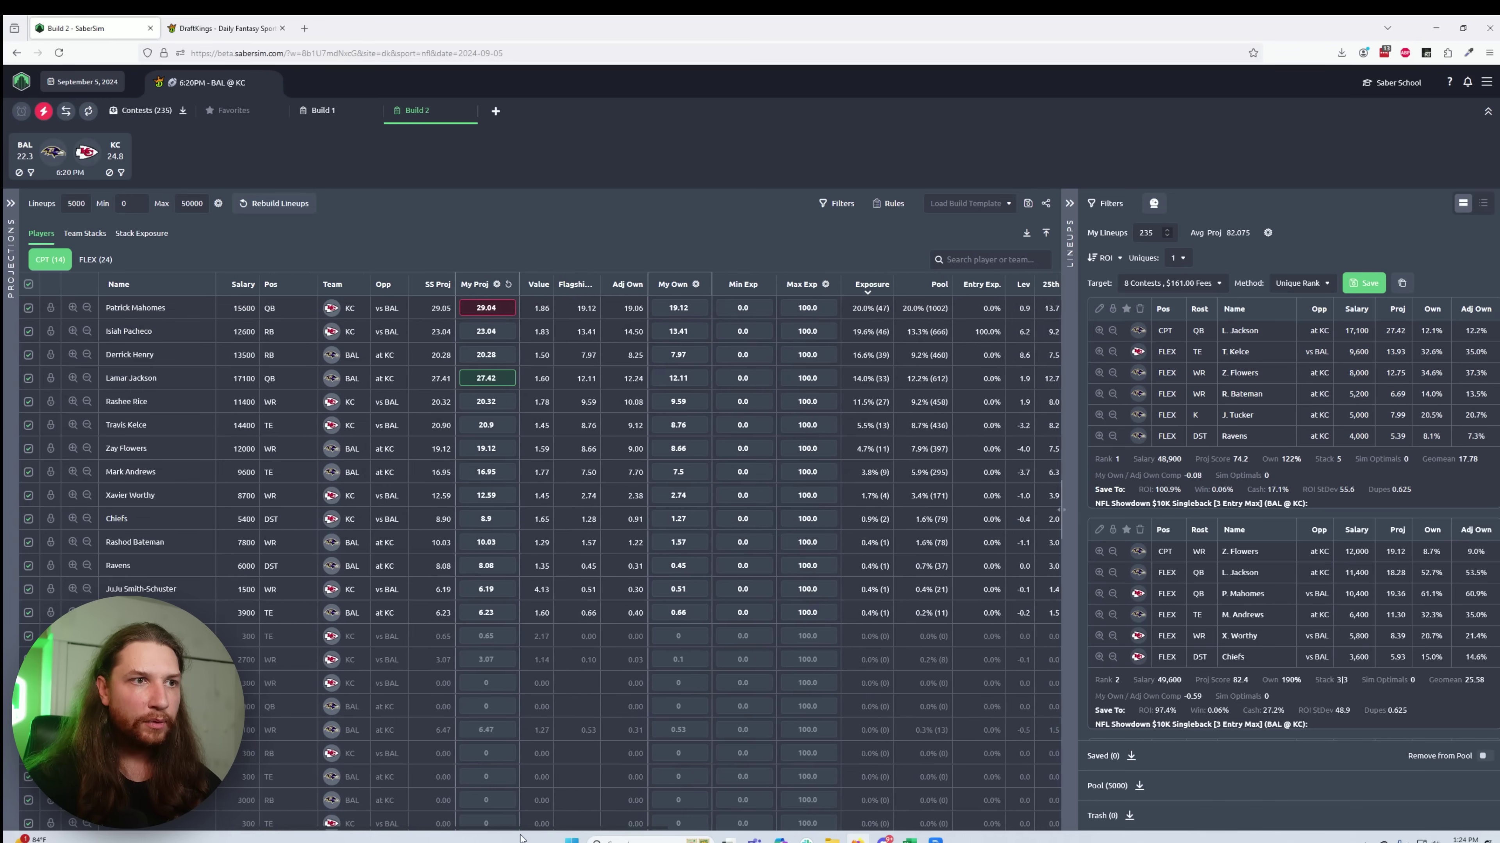
left_click(858, 284)
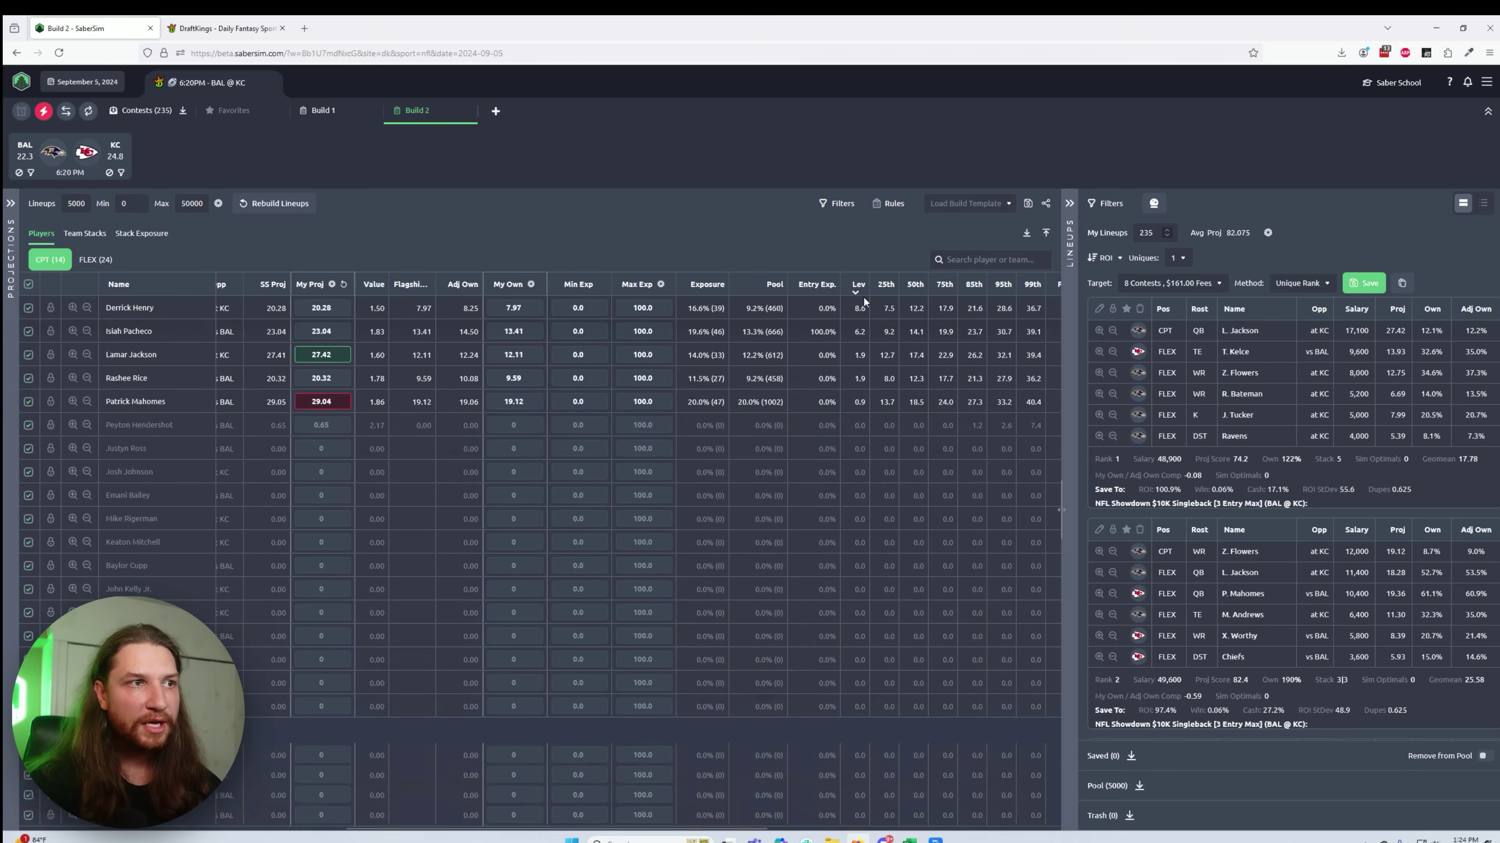
left_click(860, 286)
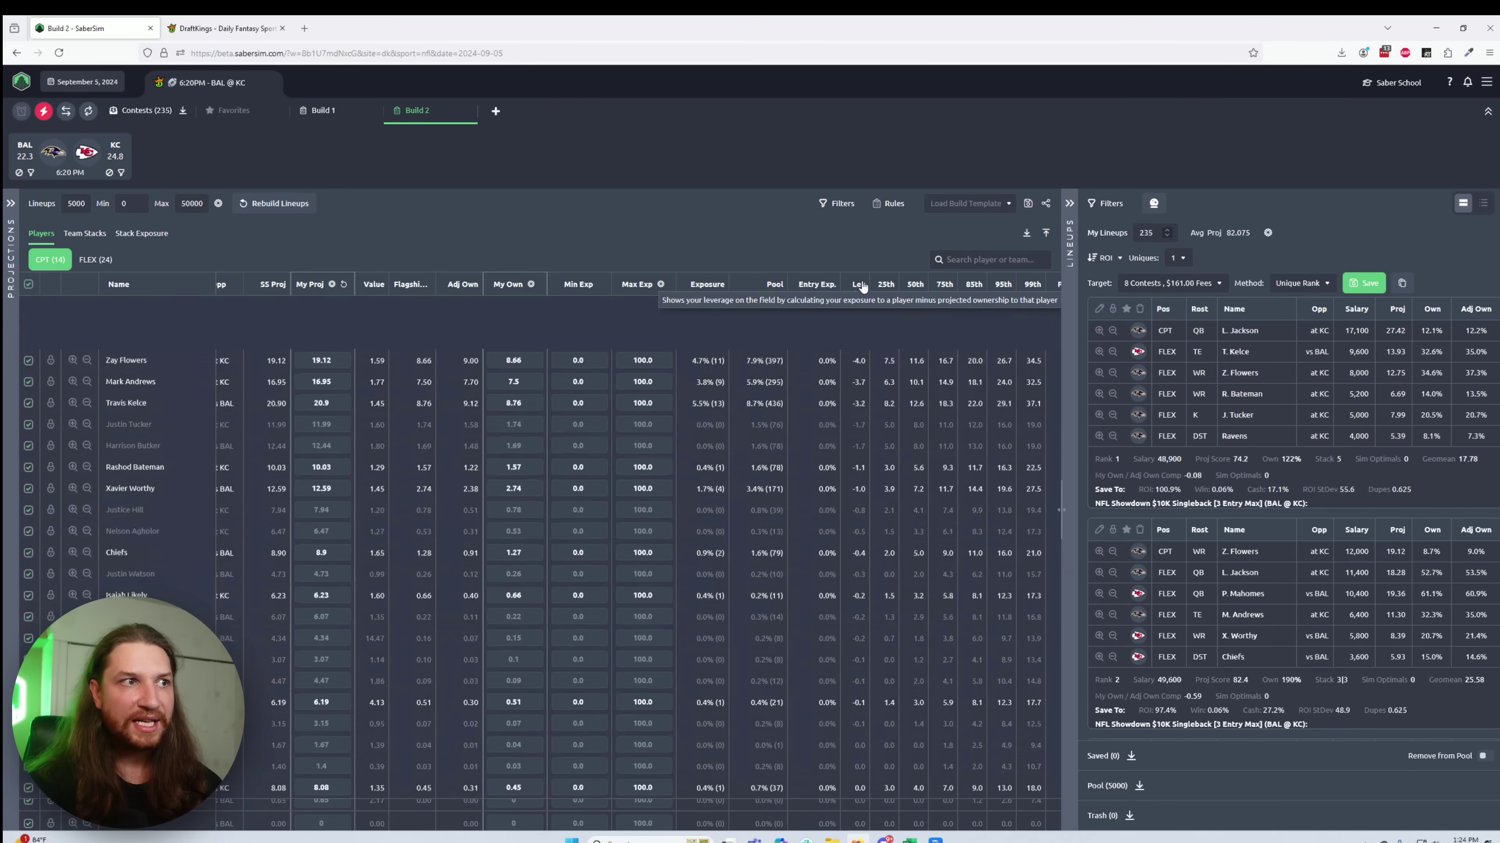
left_click(860, 285)
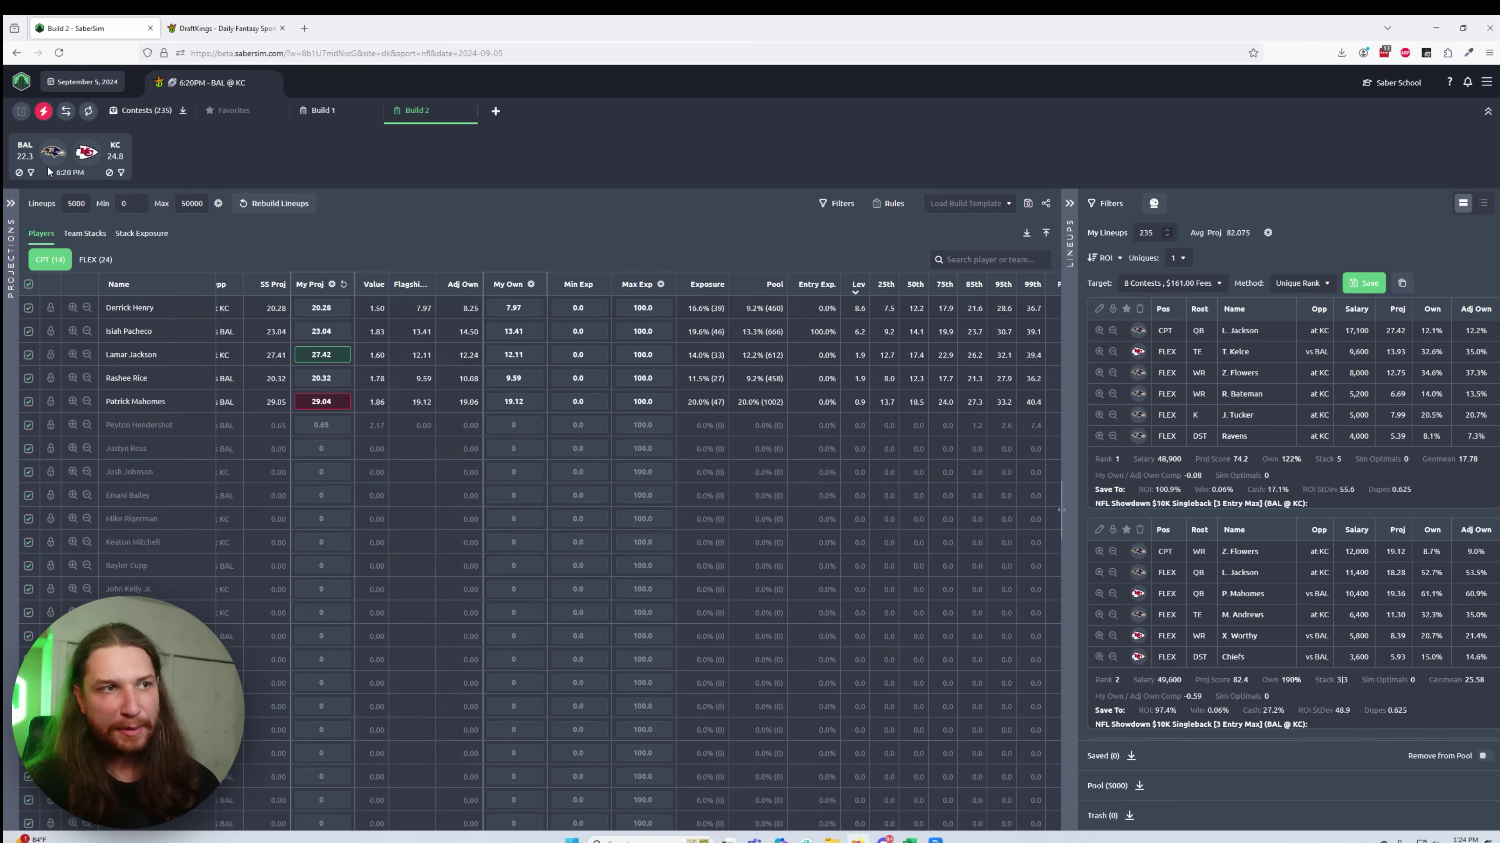
left_click(96, 261)
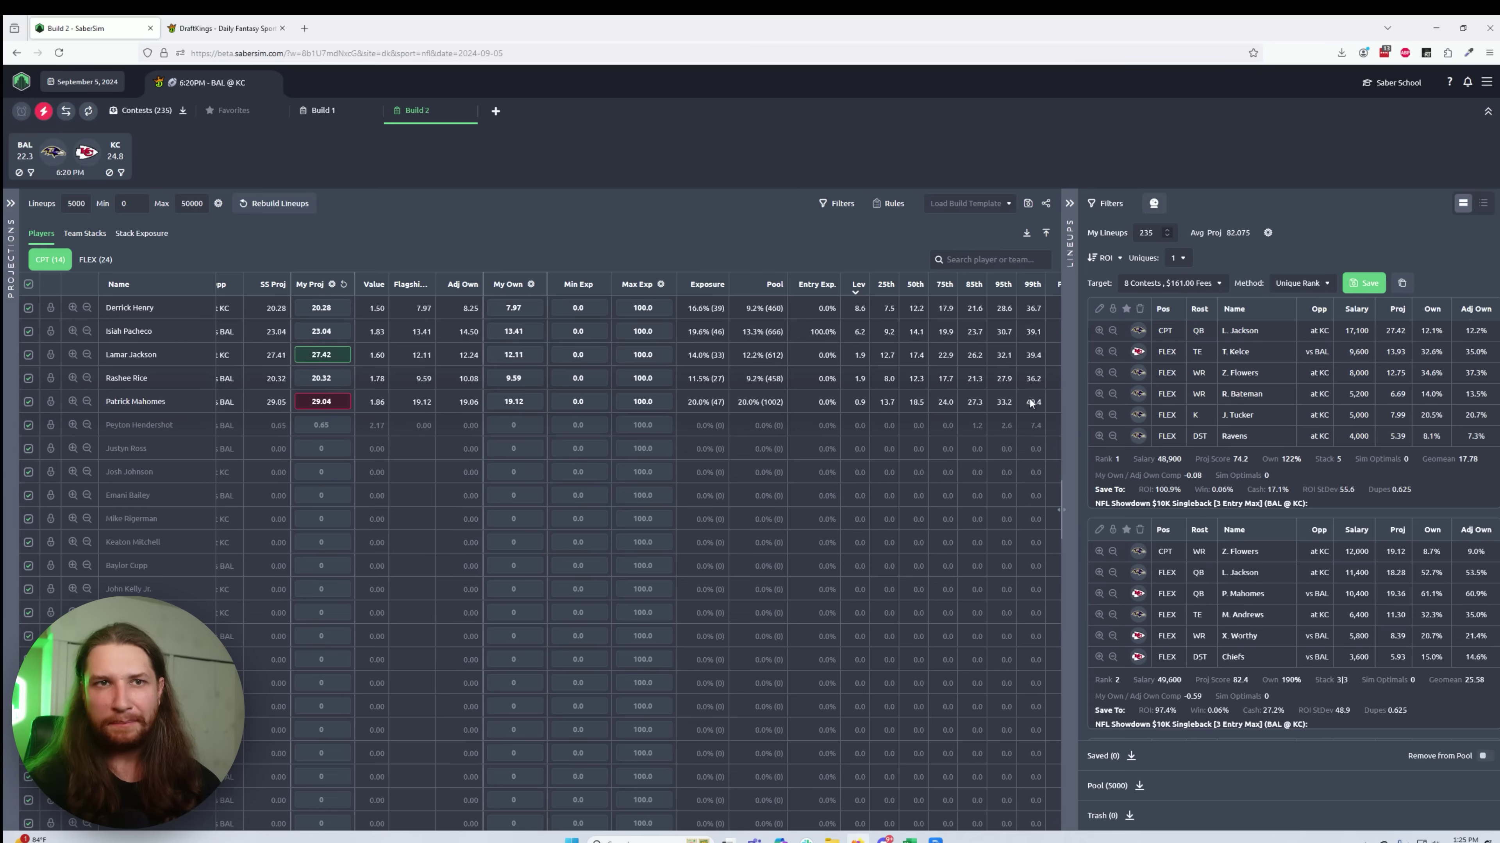
Step: Compare the captain players with the lowest and highest leverage, and bring up the FLEX player table
left_click(859, 288)
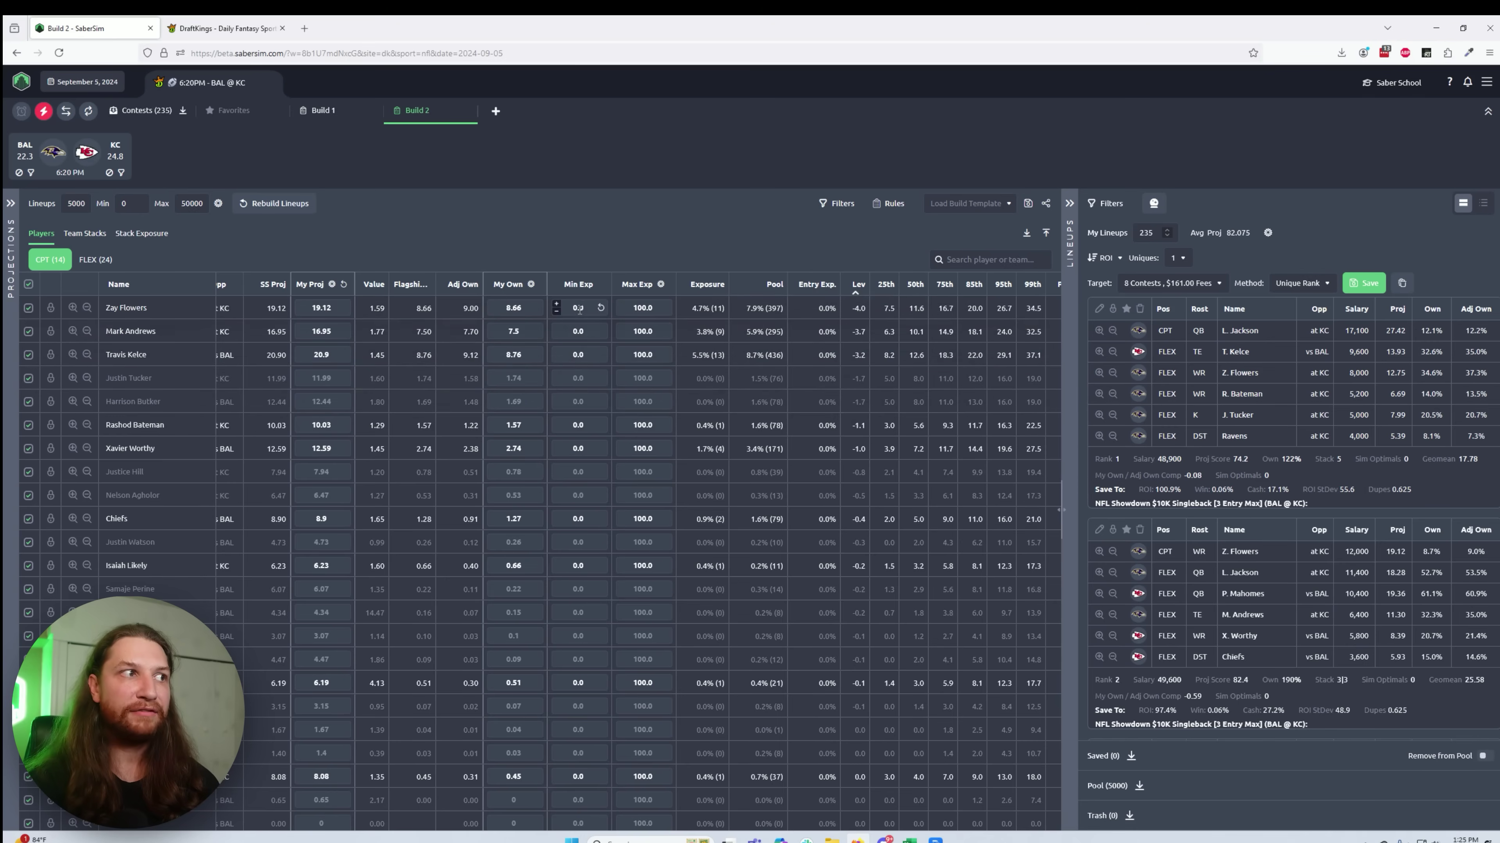
left_click(857, 284)
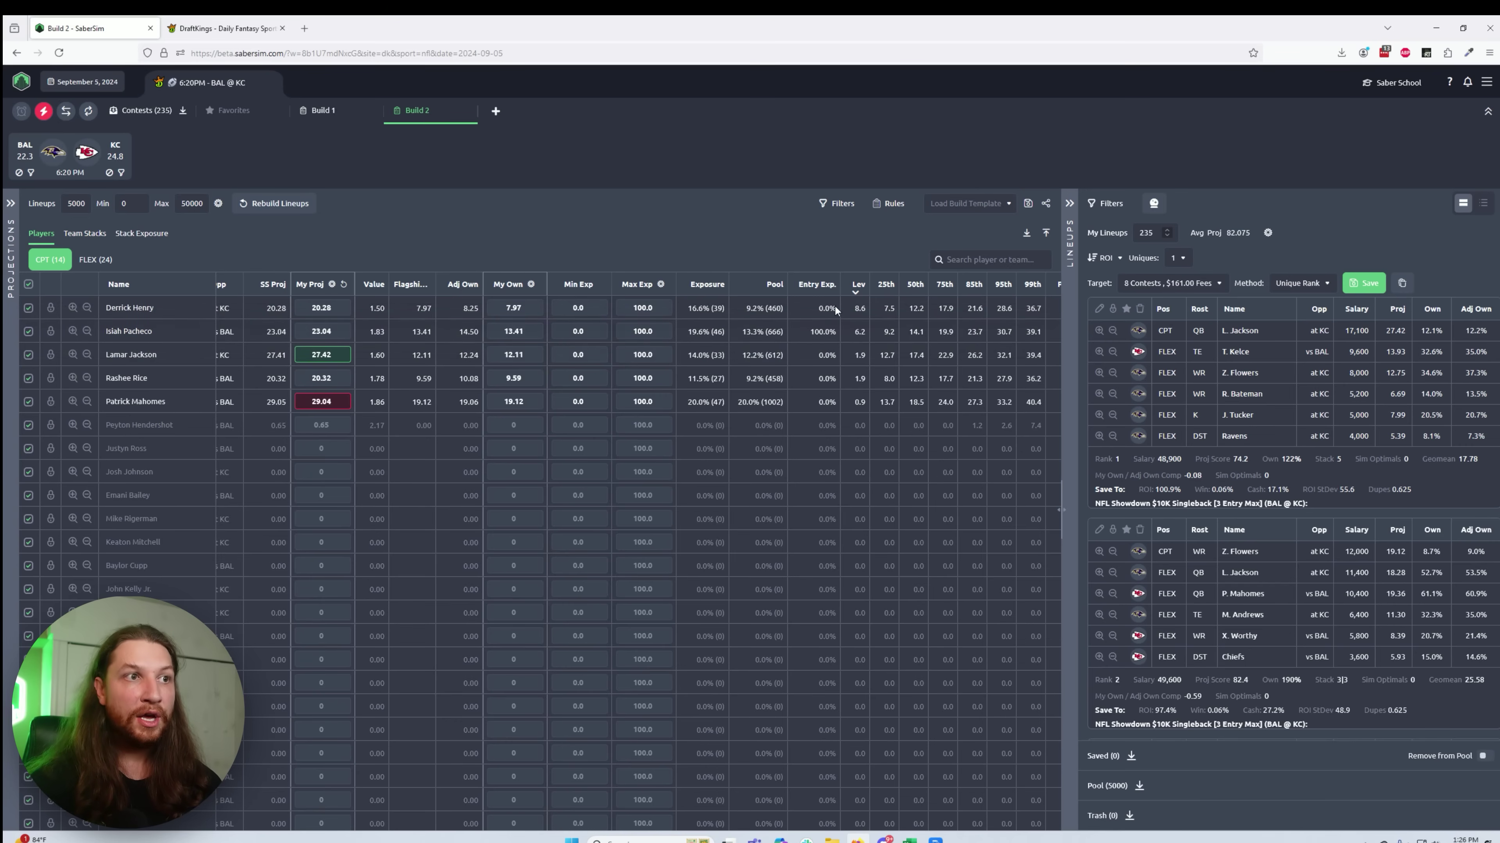
mouse_move(853, 293)
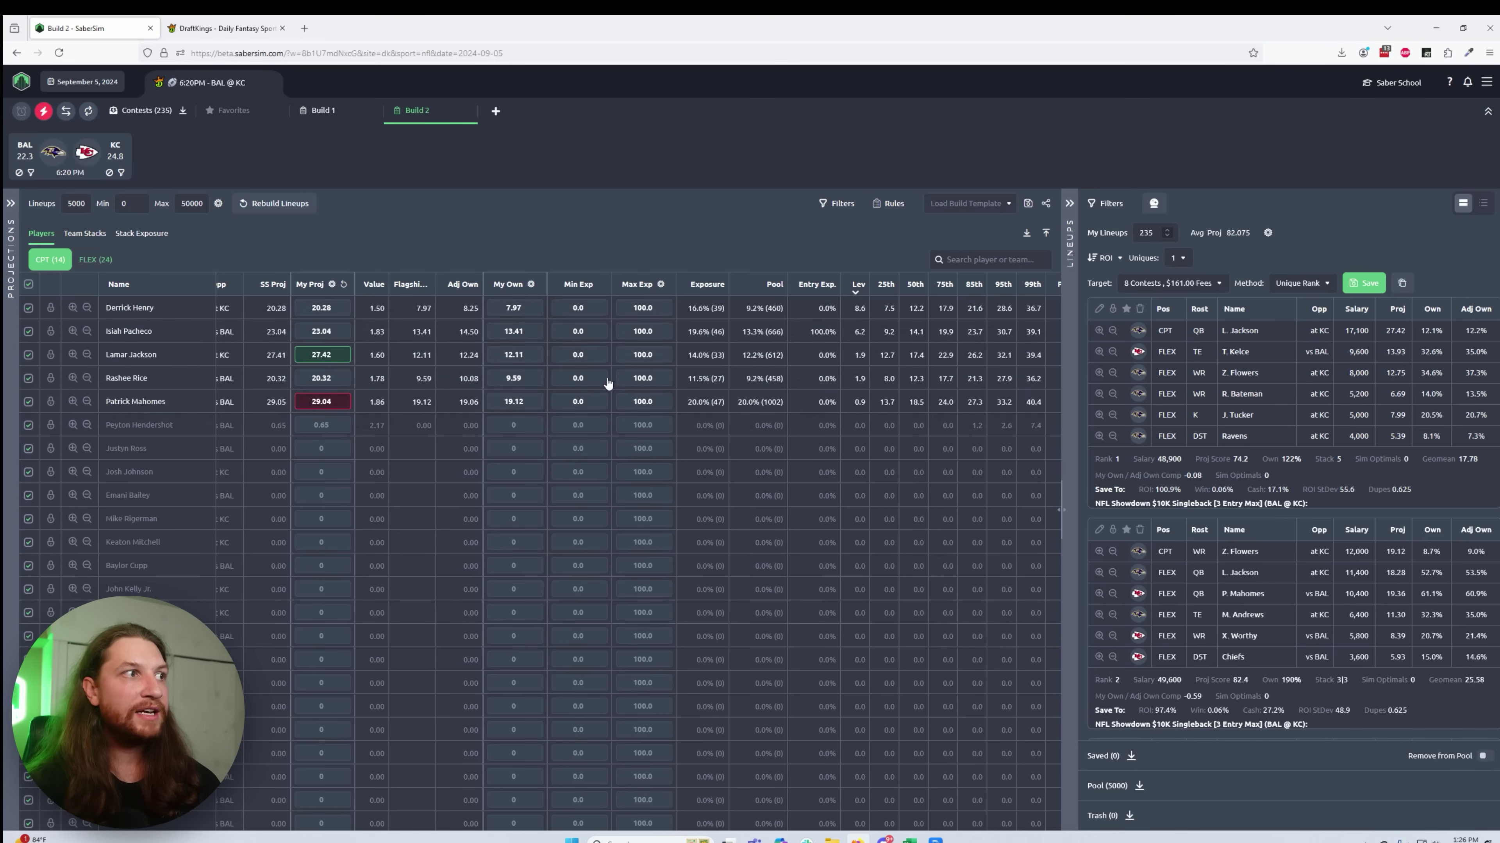
left_click(114, 260)
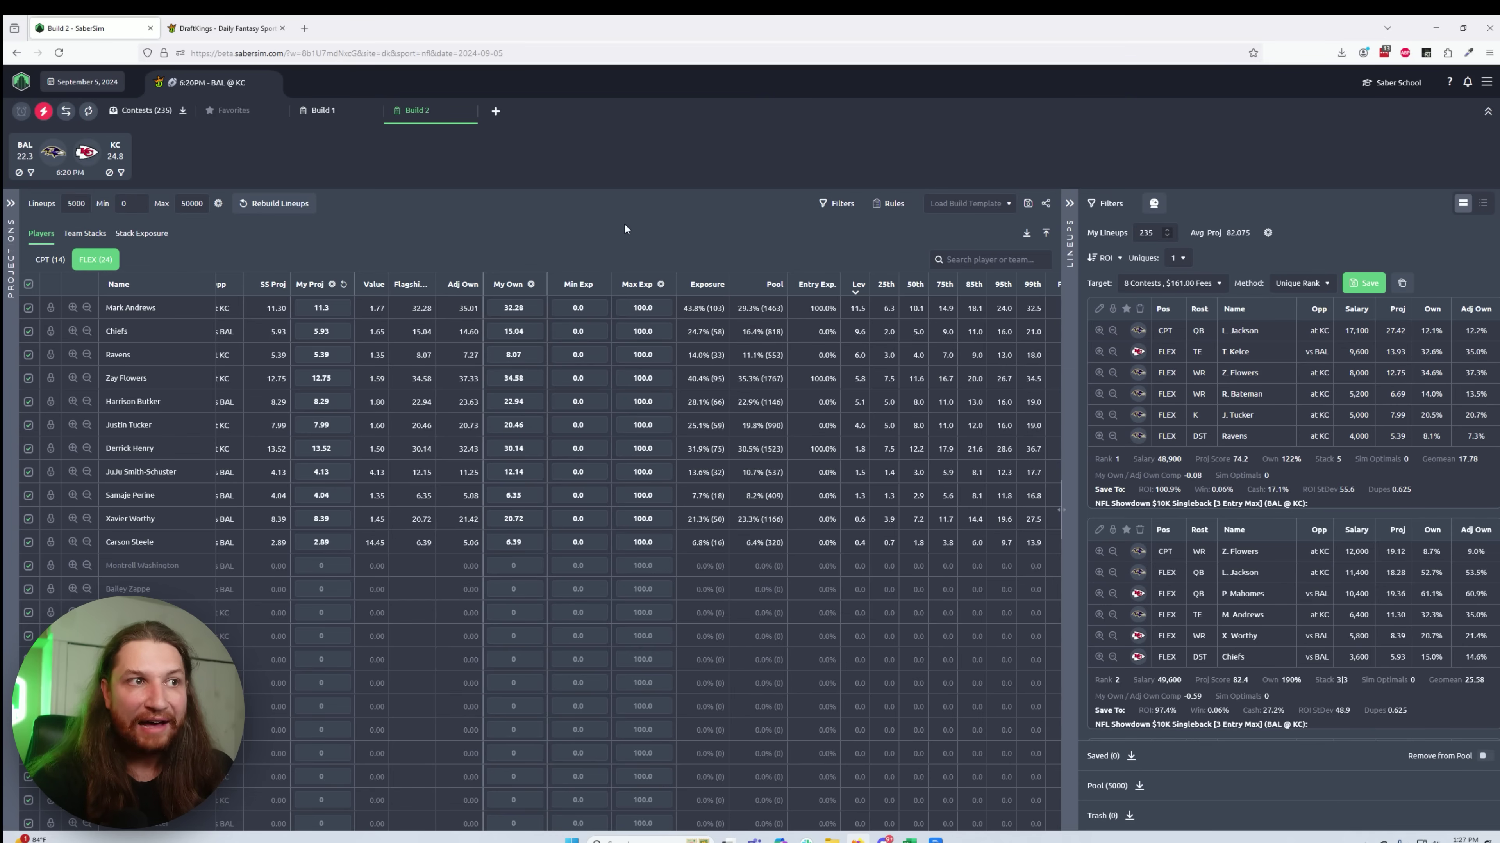
Step: Sort the FLEX players by My Proj from highest to lowest, exclude Chris Collier from the FLEX pool and apply the change
left_click(319, 286)
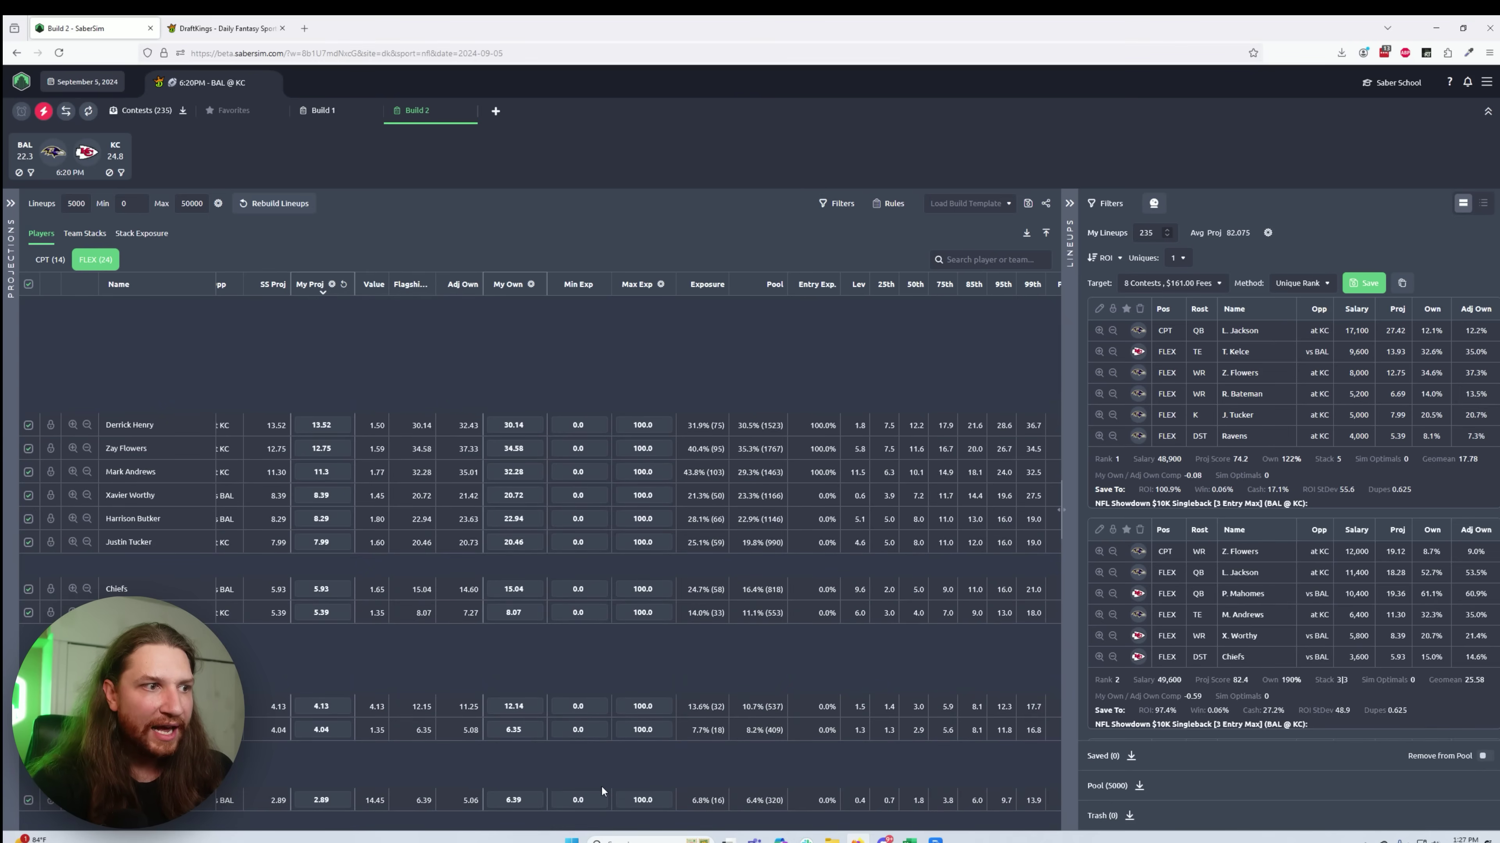
scroll(514, 810, "left", 5)
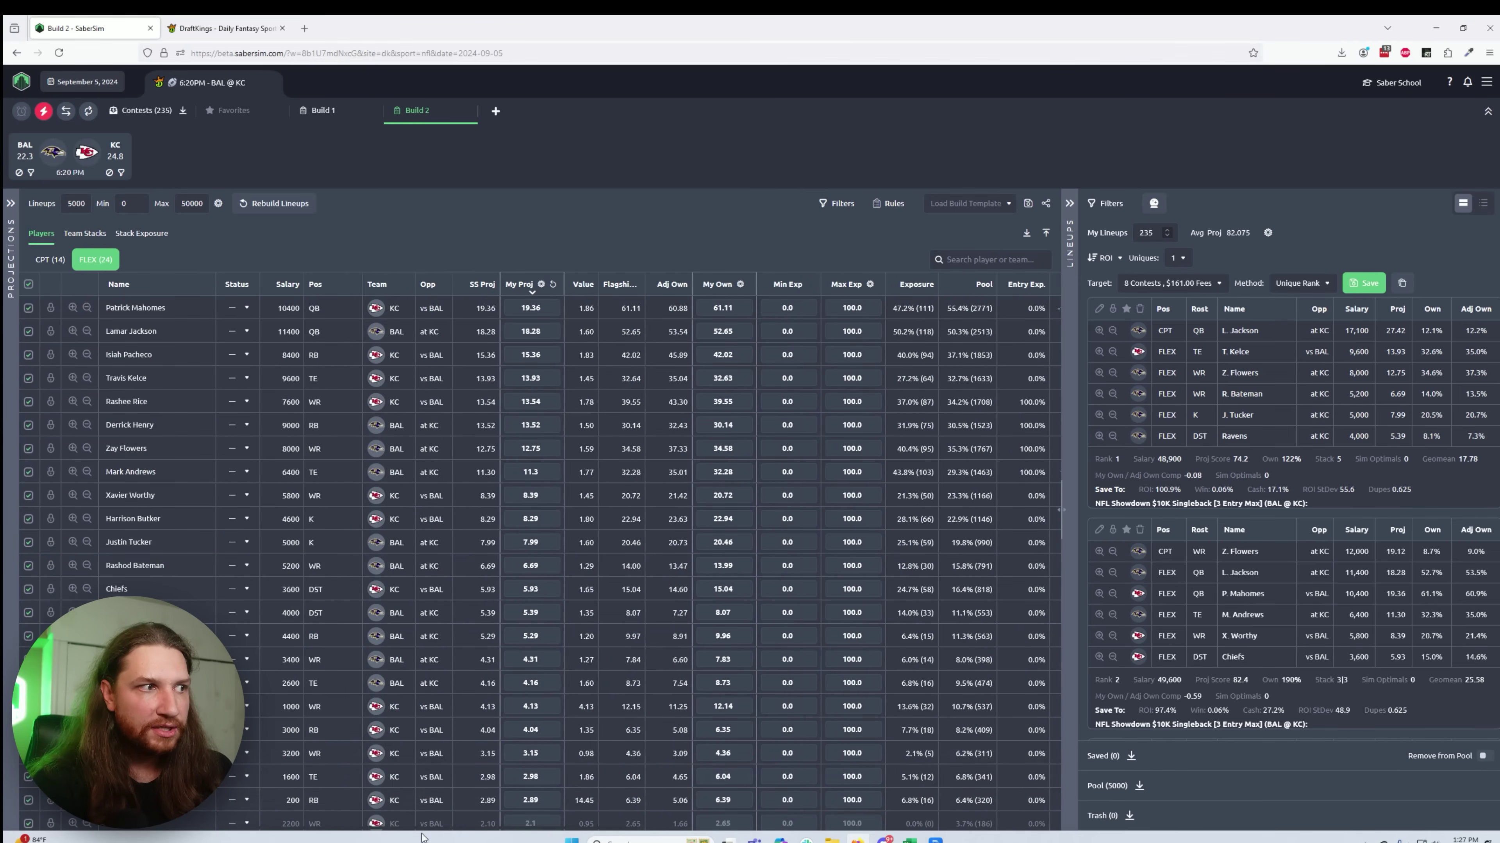
scroll(194, 569, "down", 1)
scroll(194, 569, "down", 4)
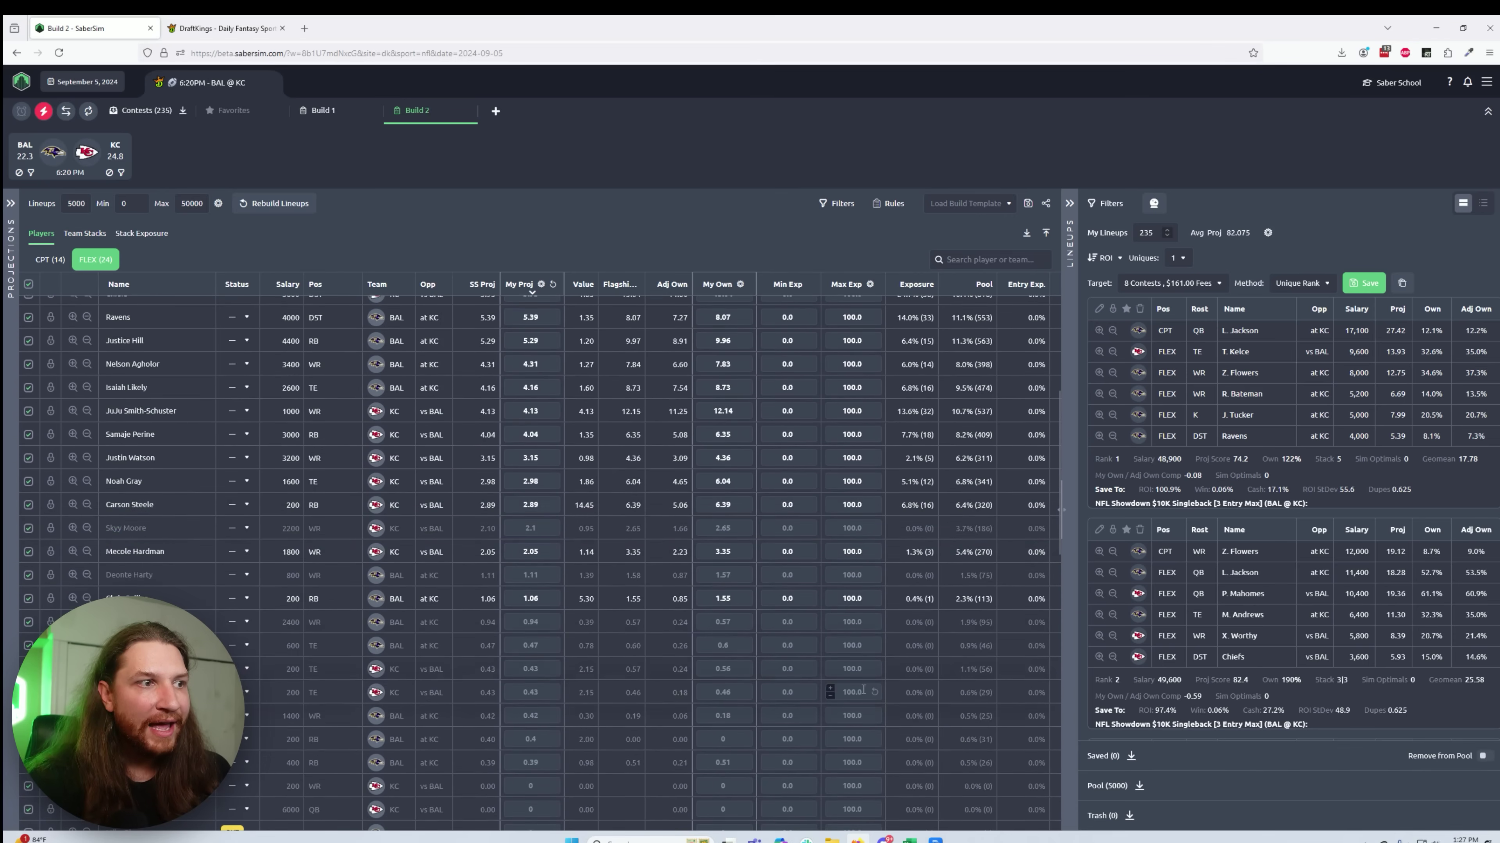
scroll(555, 591, "down", 1)
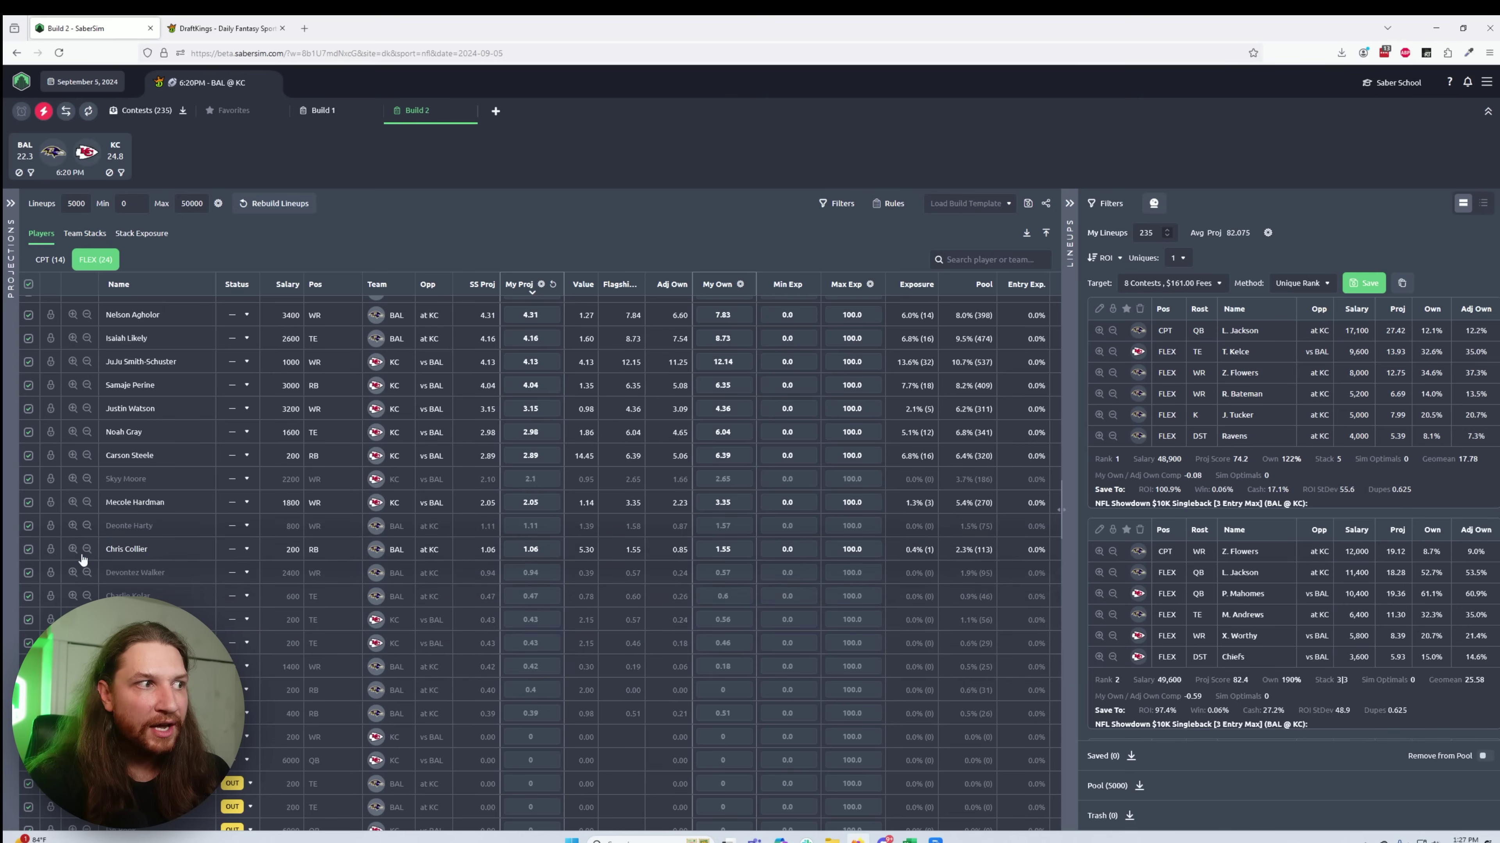
left_click(28, 549)
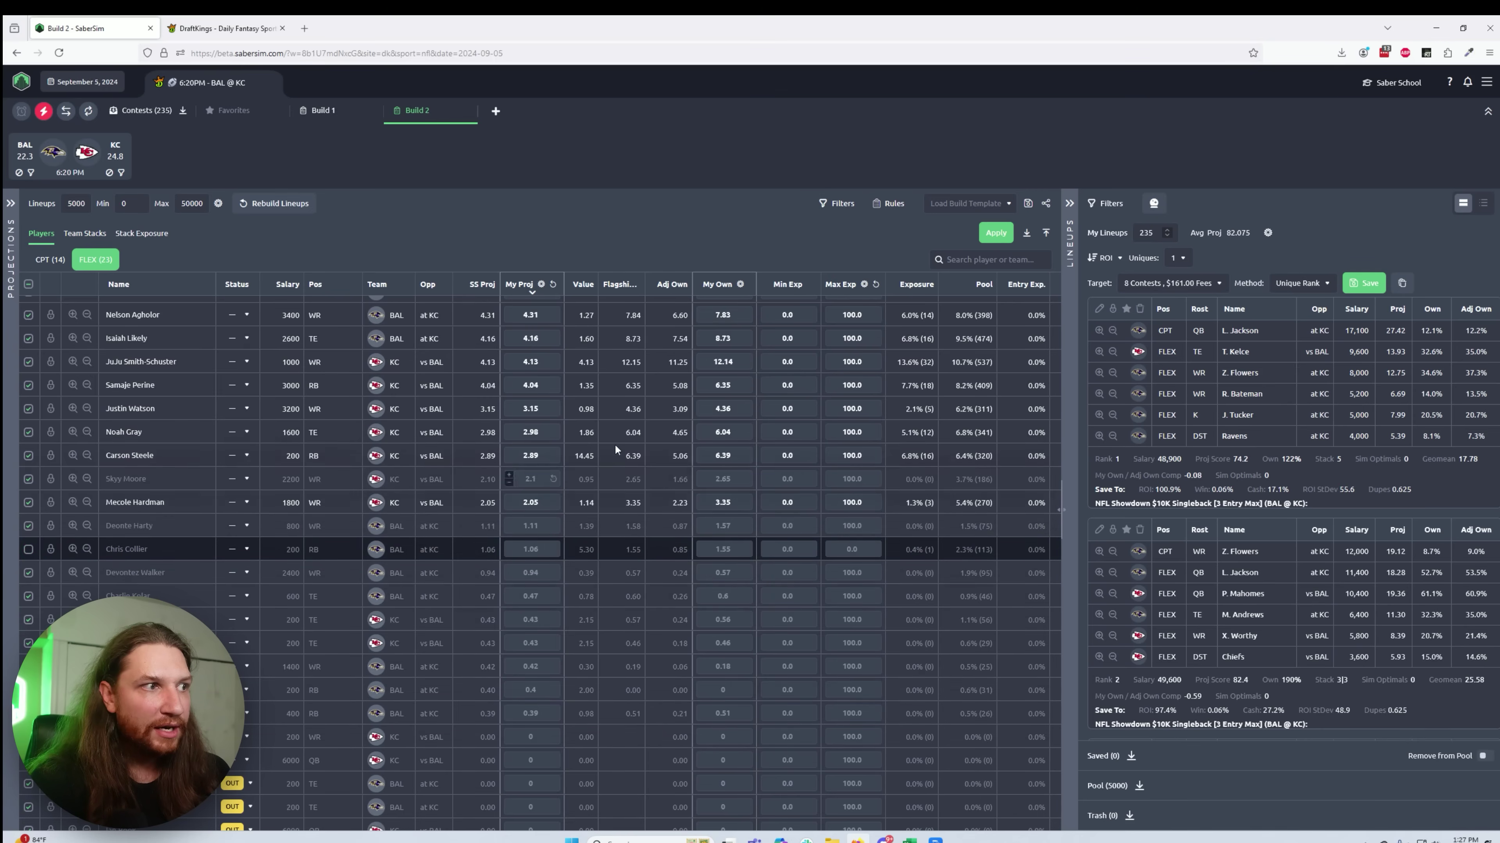
left_click(1001, 233)
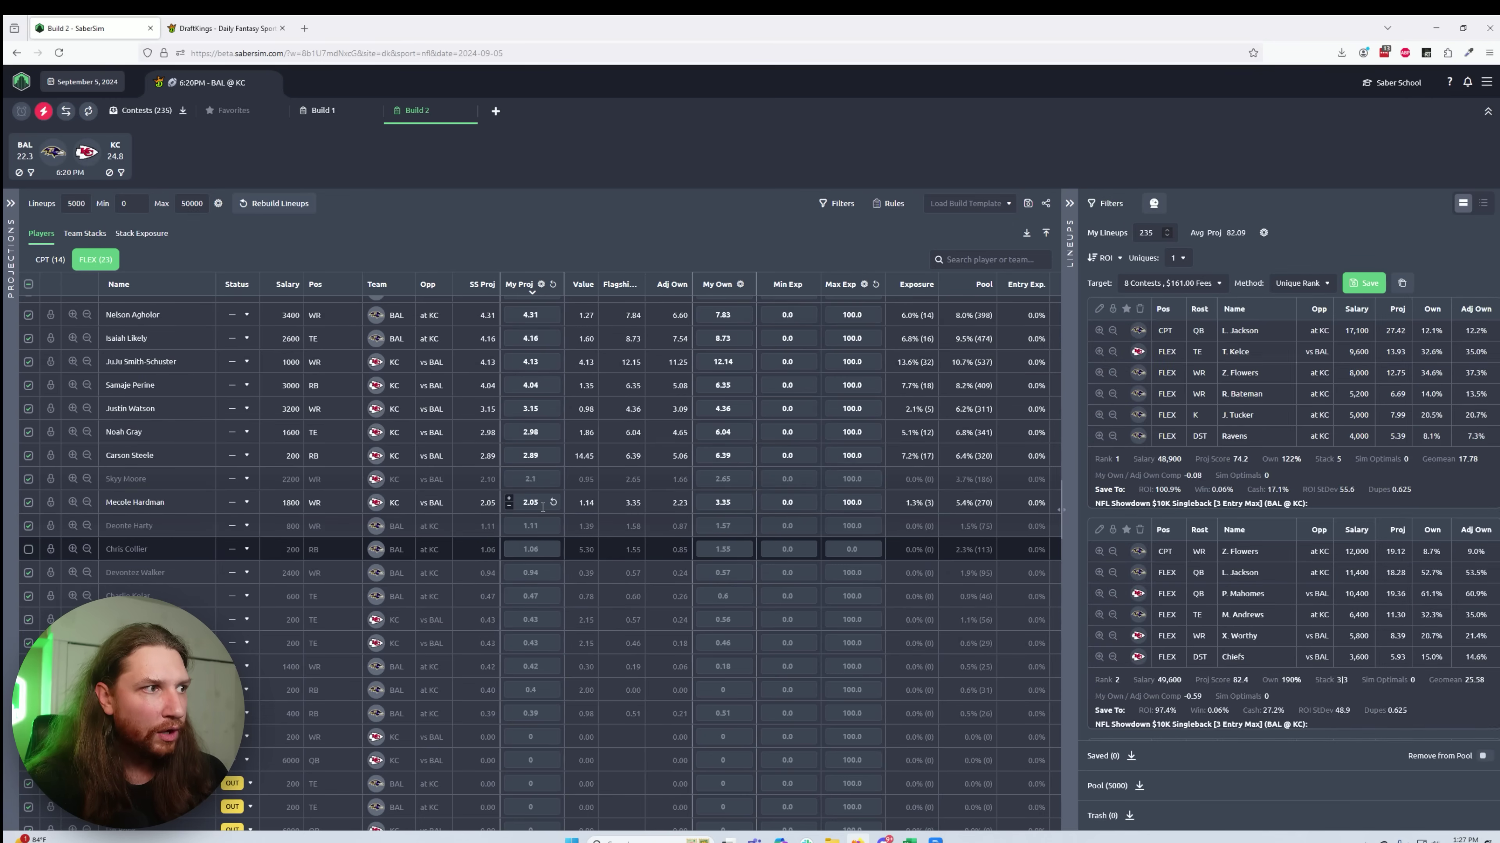
Step: Delete all saved lineup pool filters
left_click(1109, 204)
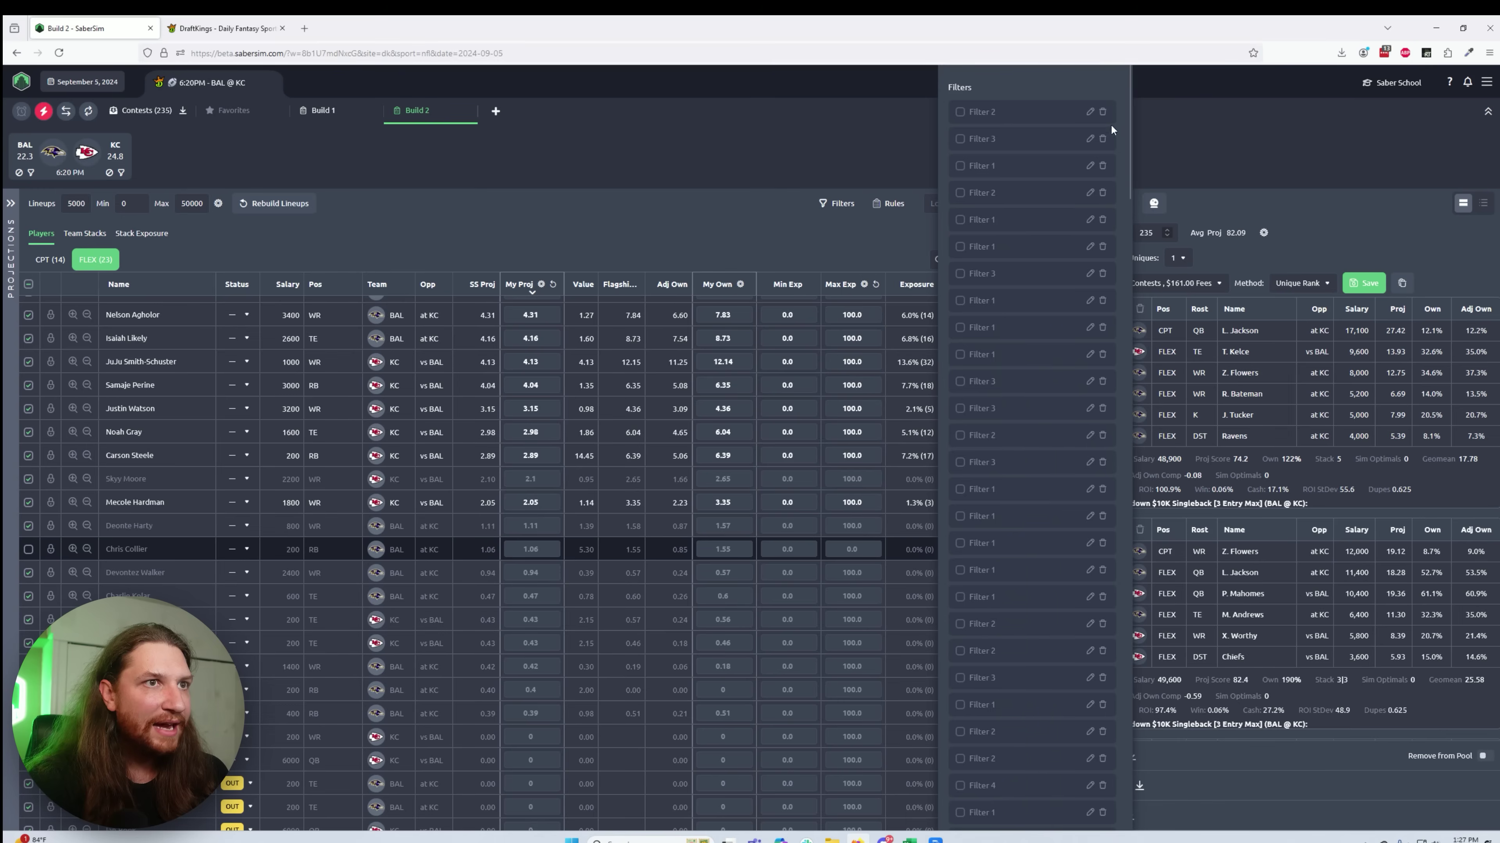
scroll(993, 478, "down", 9)
left_click_drag(1127, 320, 1117, 811)
left_click(1090, 811)
left_click(778, 474)
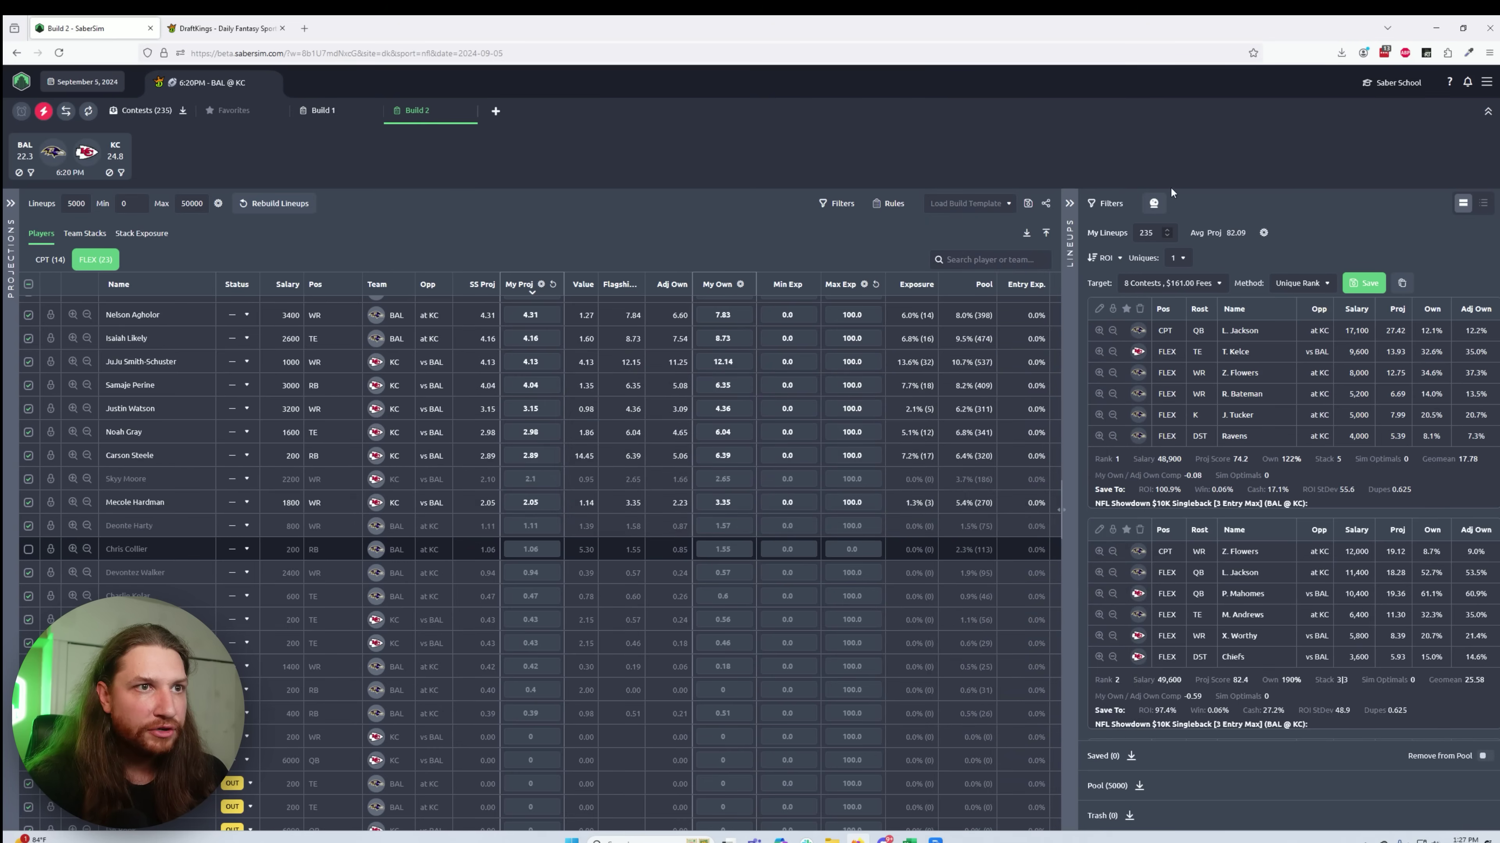
left_click(1109, 204)
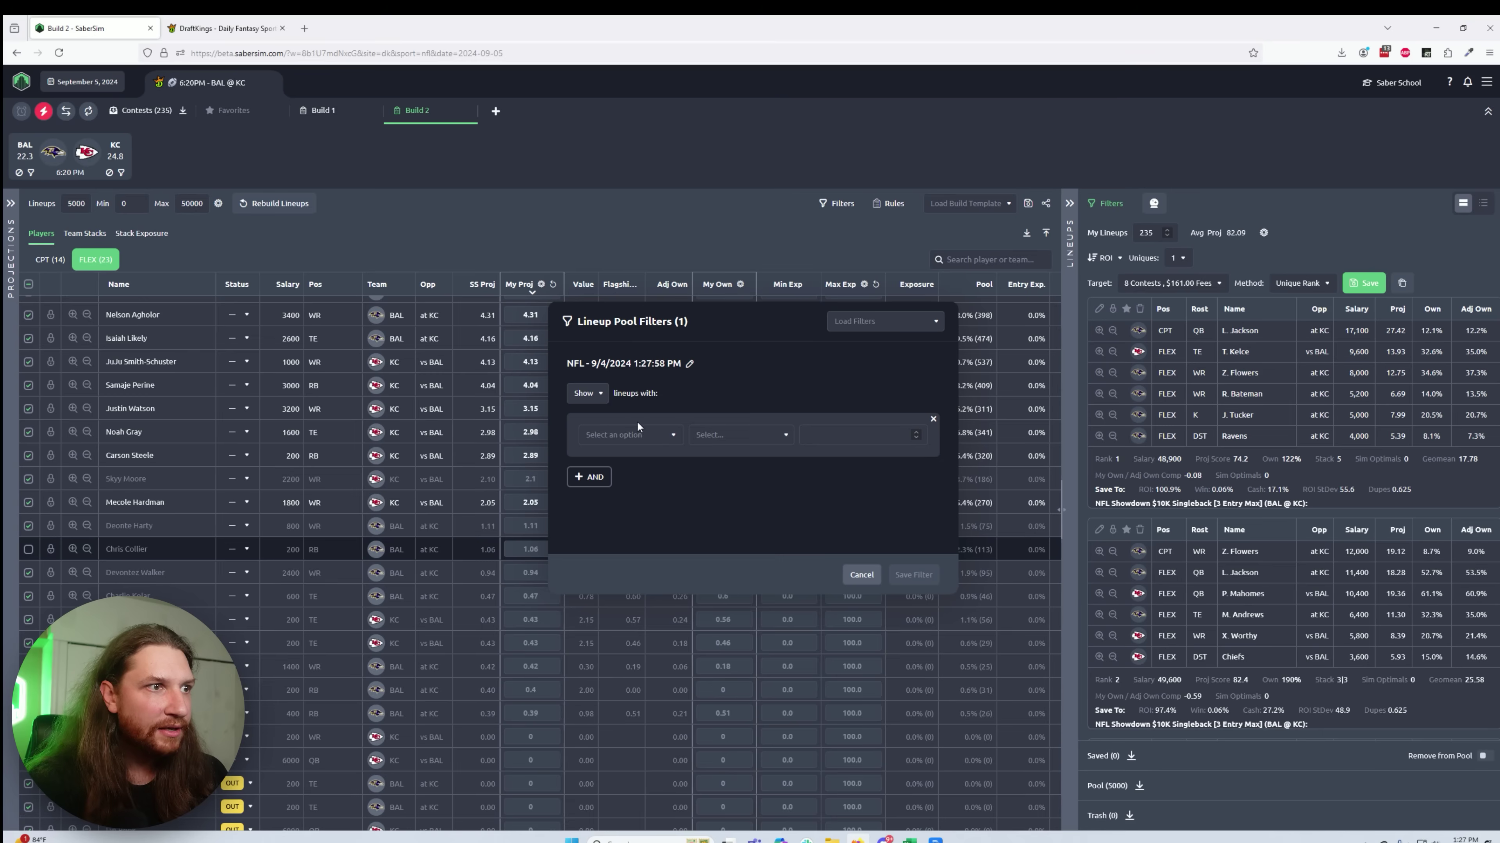
left_click(636, 436)
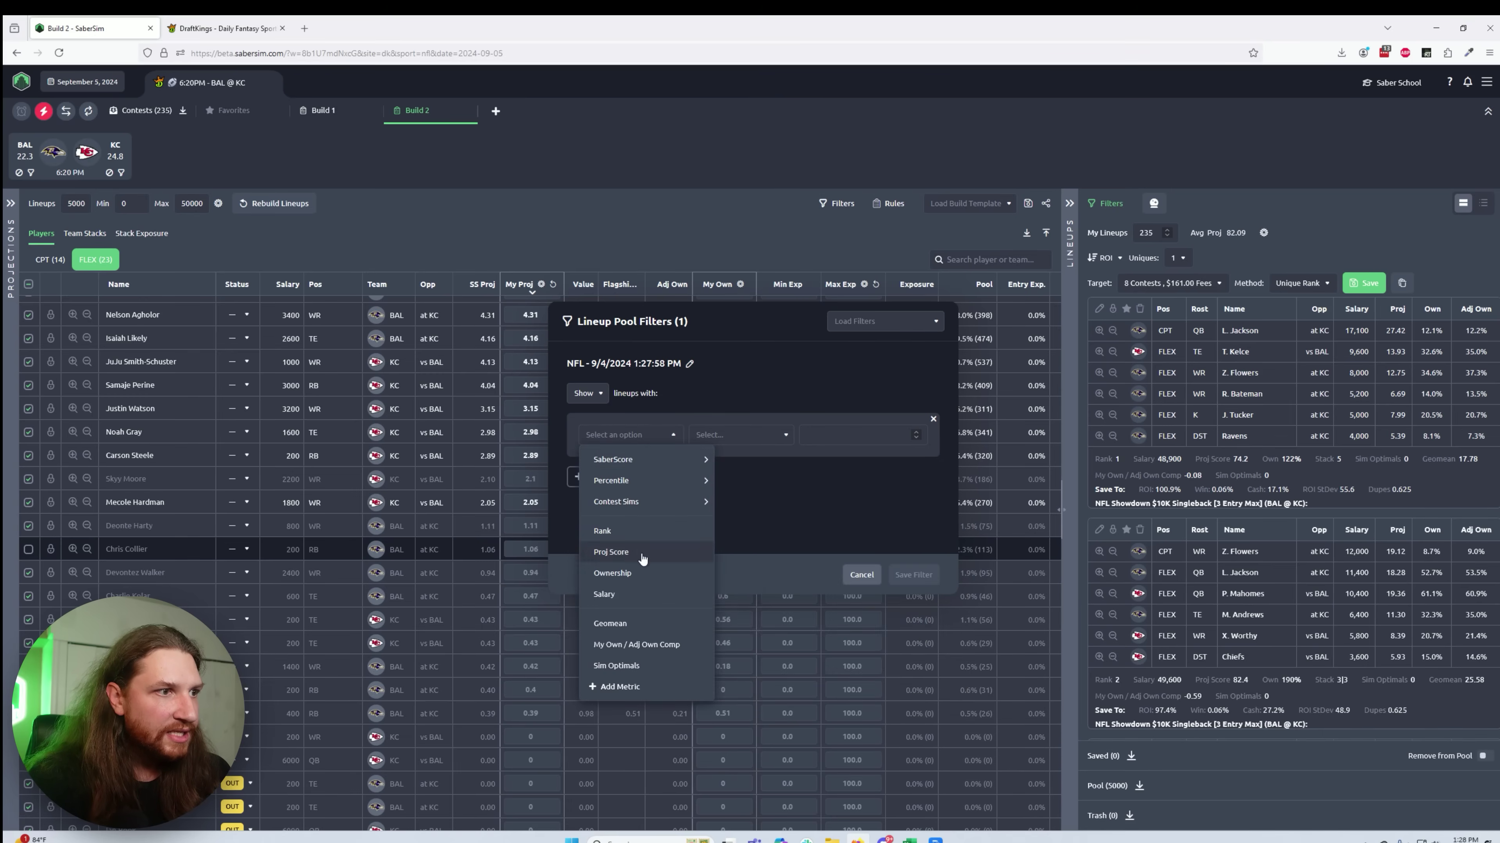
left_click(708, 232)
Step: Add a player pool filter for CPT and FLEX players with My Proj greater than 2, and check which FLEX players it excludes
left_click(836, 203)
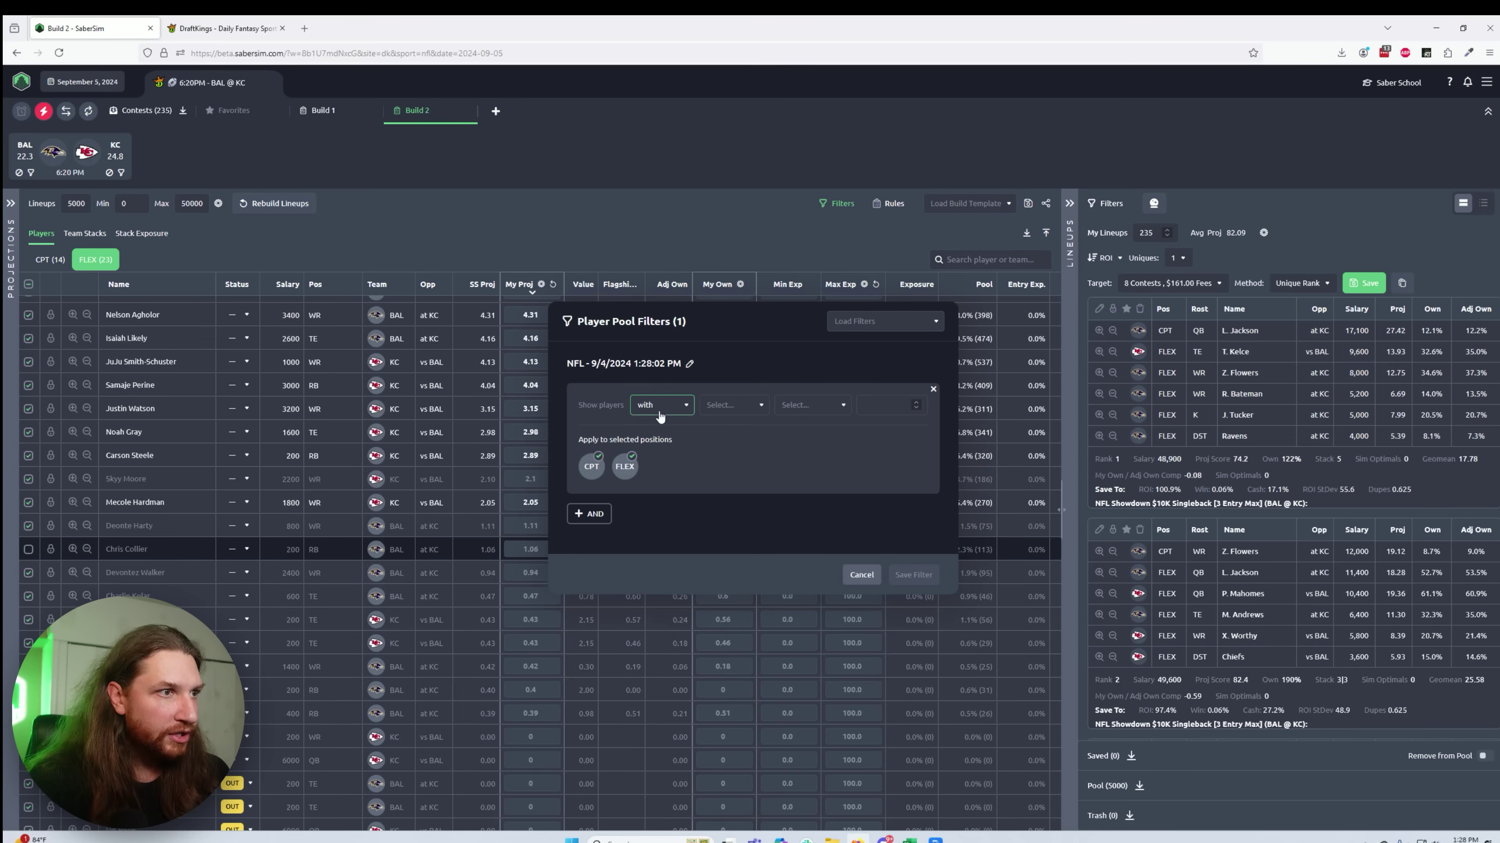
left_click(734, 405)
left_click(747, 434)
left_click(813, 405)
left_click(812, 430)
left_click(892, 407)
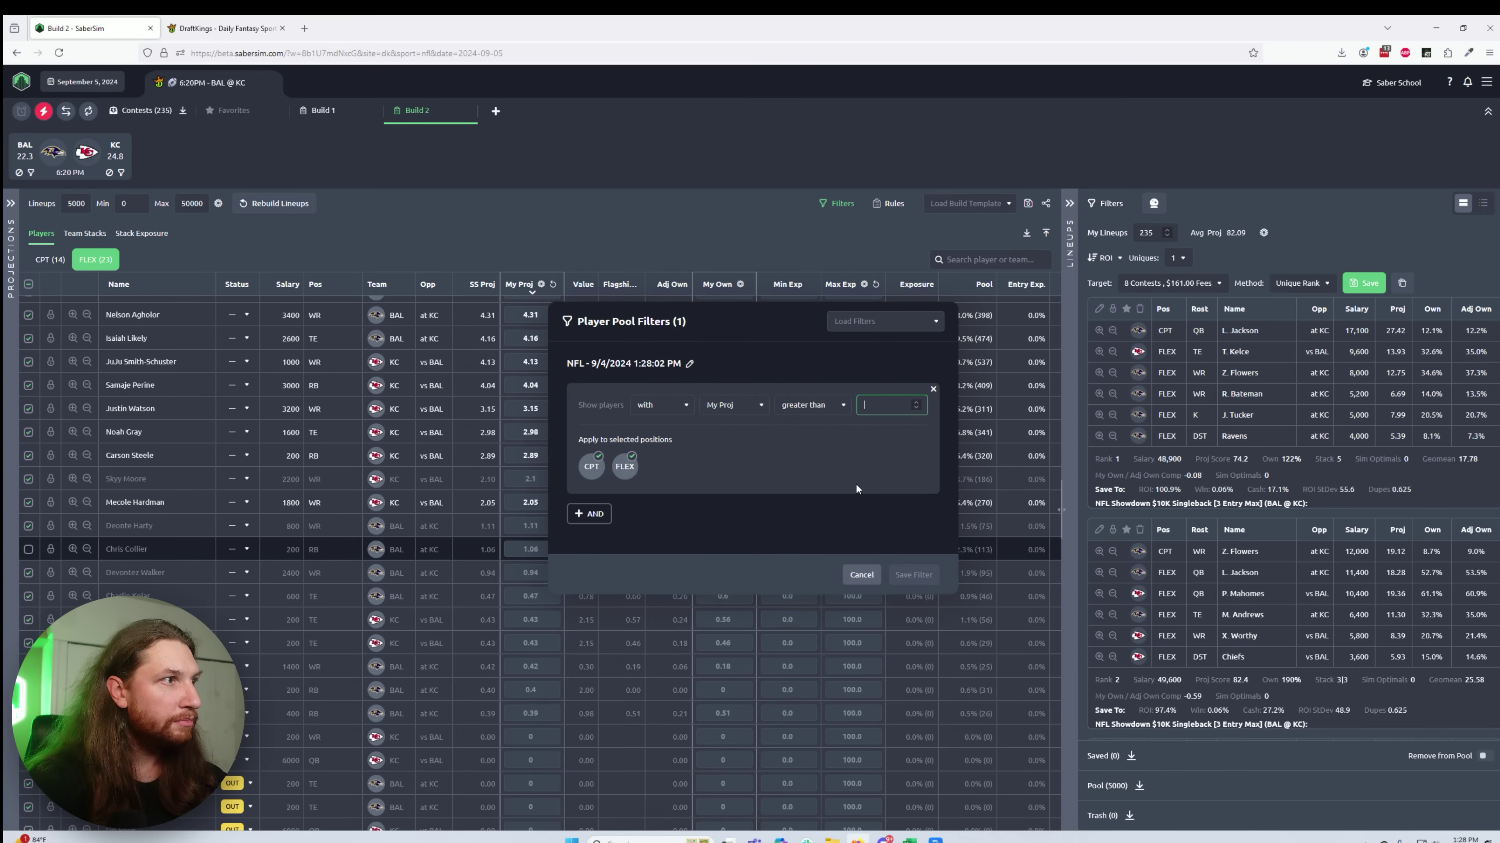
type("2")
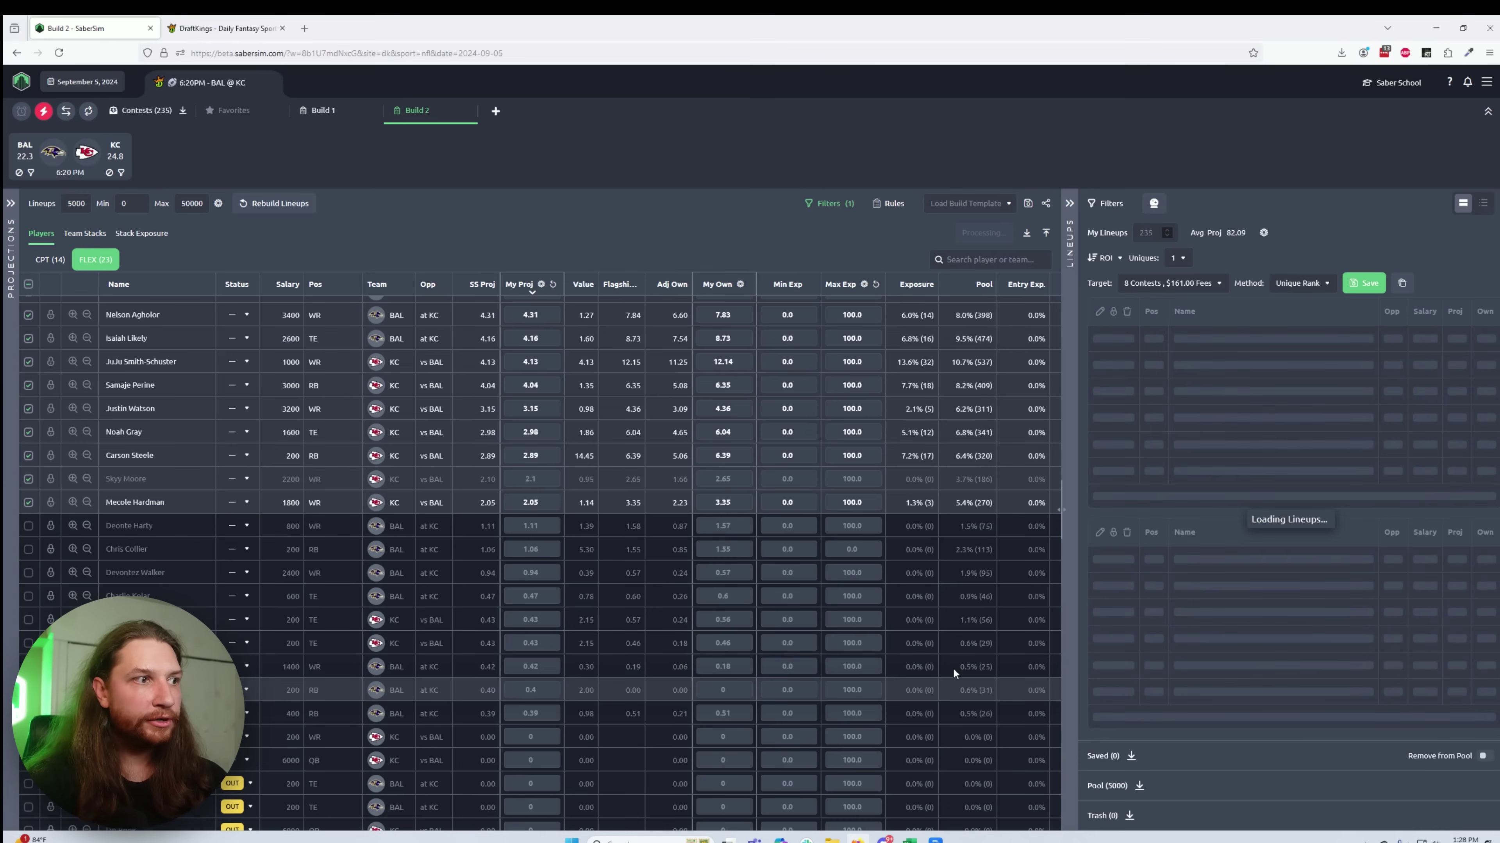
scroll(293, 553, "down", 1)
scroll(169, 513, "down", 1)
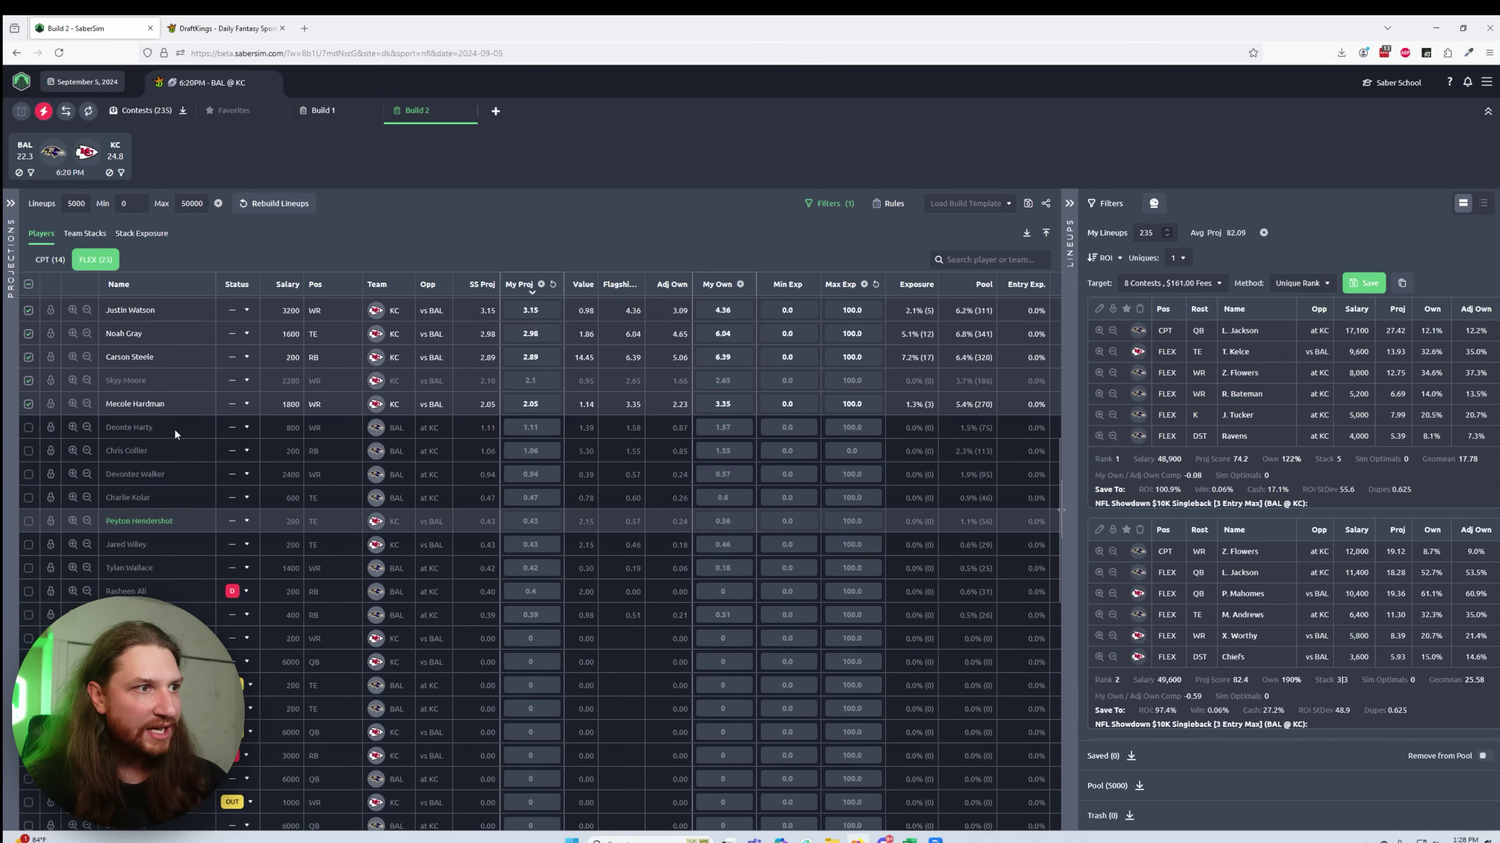
scroll(182, 481, "down", 1)
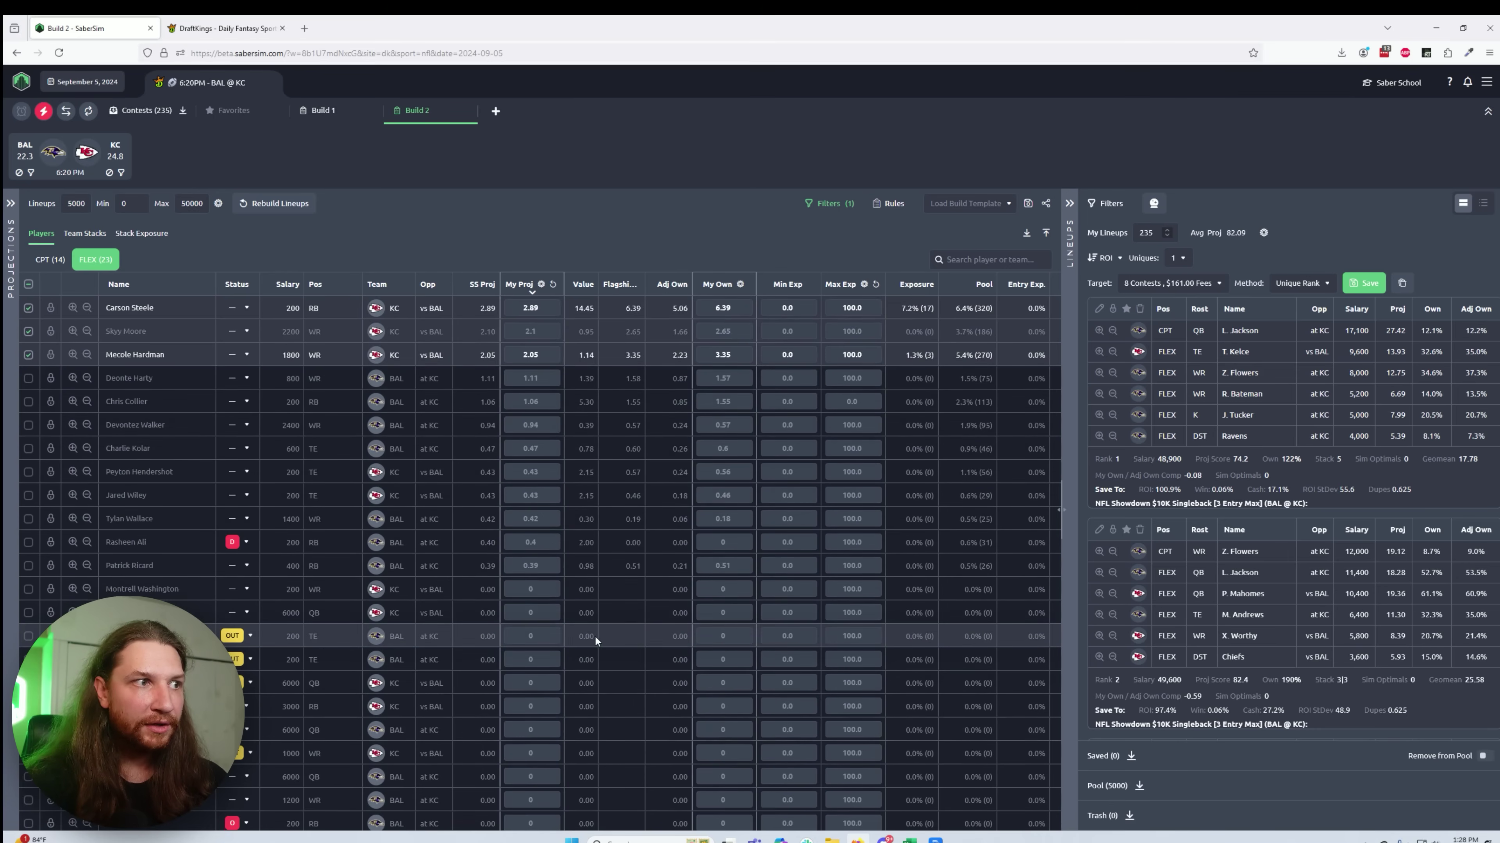
scroll(596, 634, "up", 2)
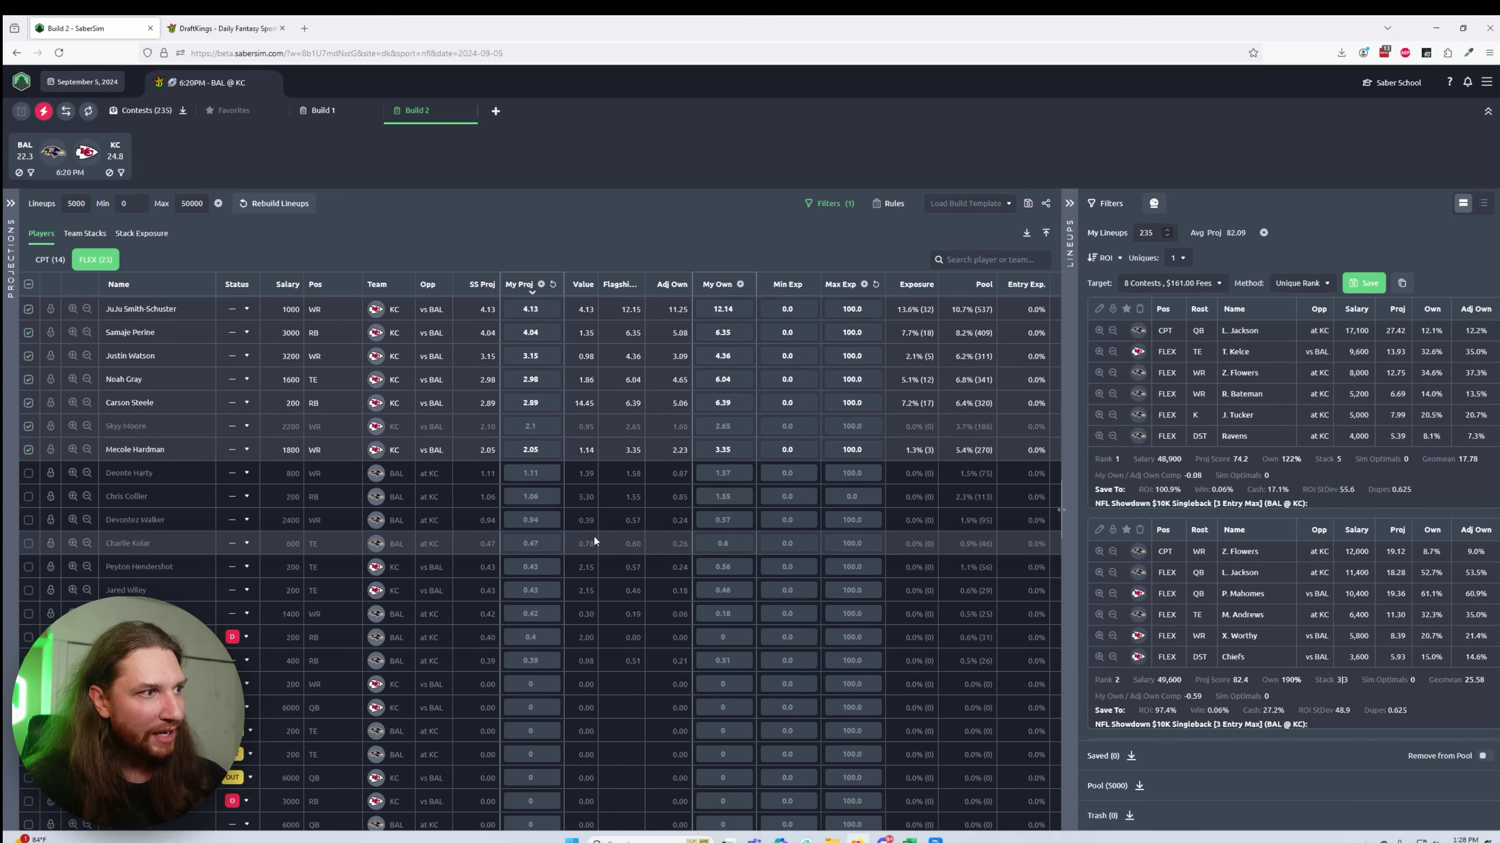
scroll(593, 538, "down", 1)
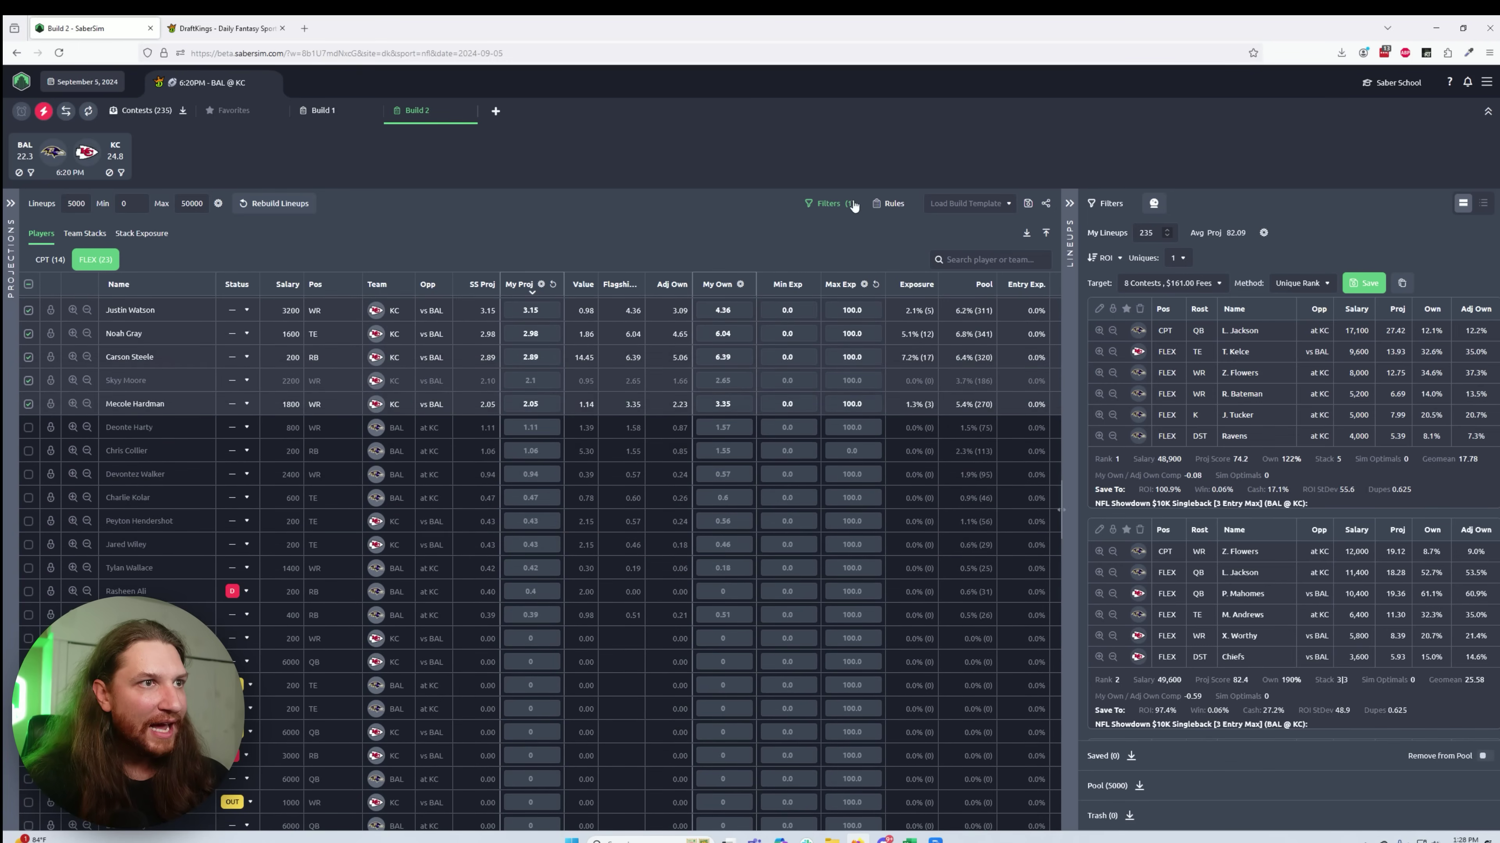
Step: Delete the My Proj player pool filter
left_click(832, 204)
left_click(793, 265)
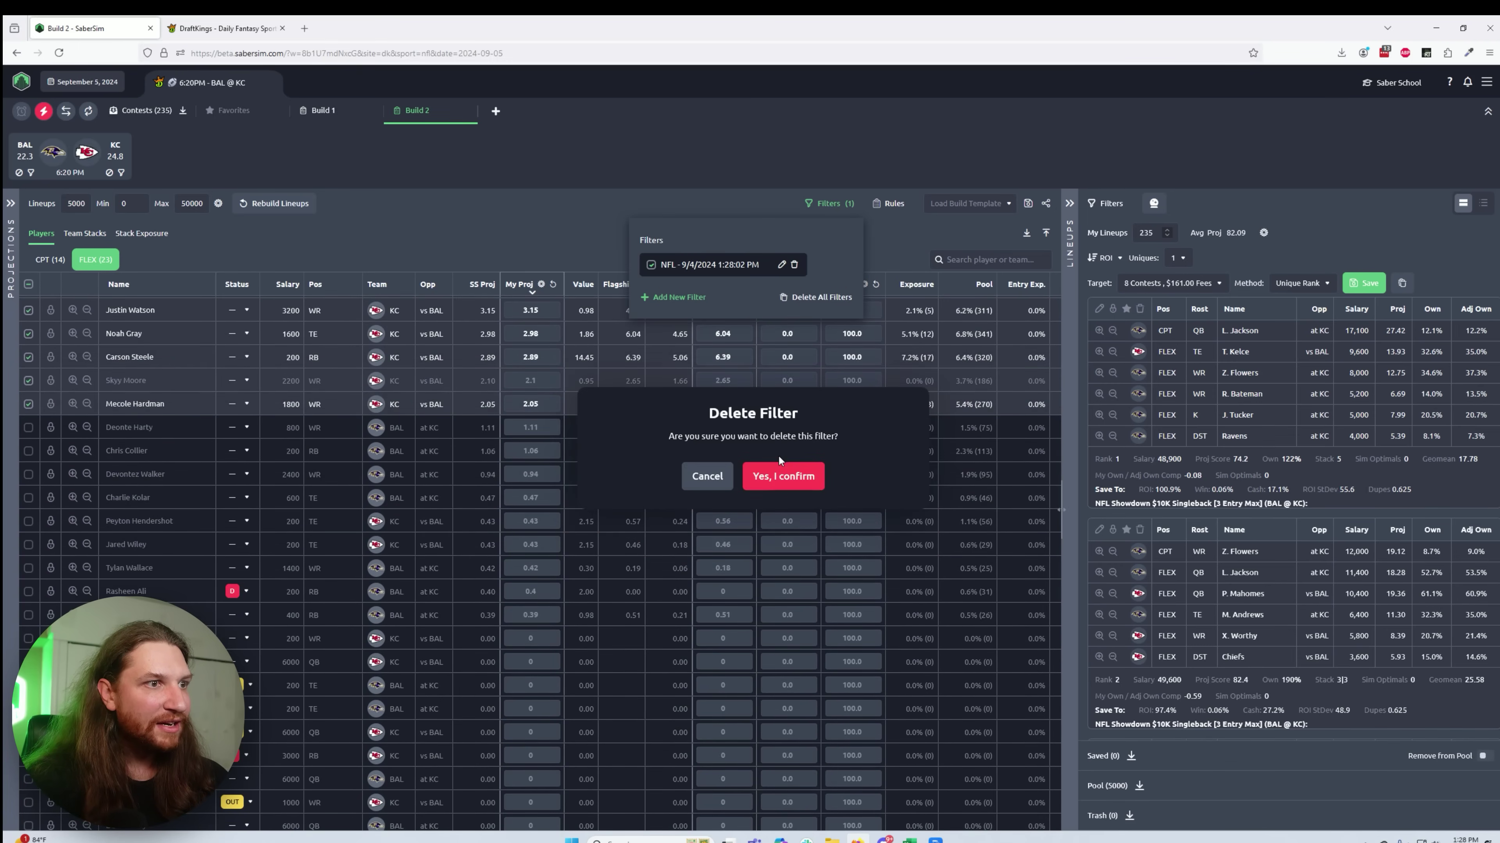
left_click(783, 472)
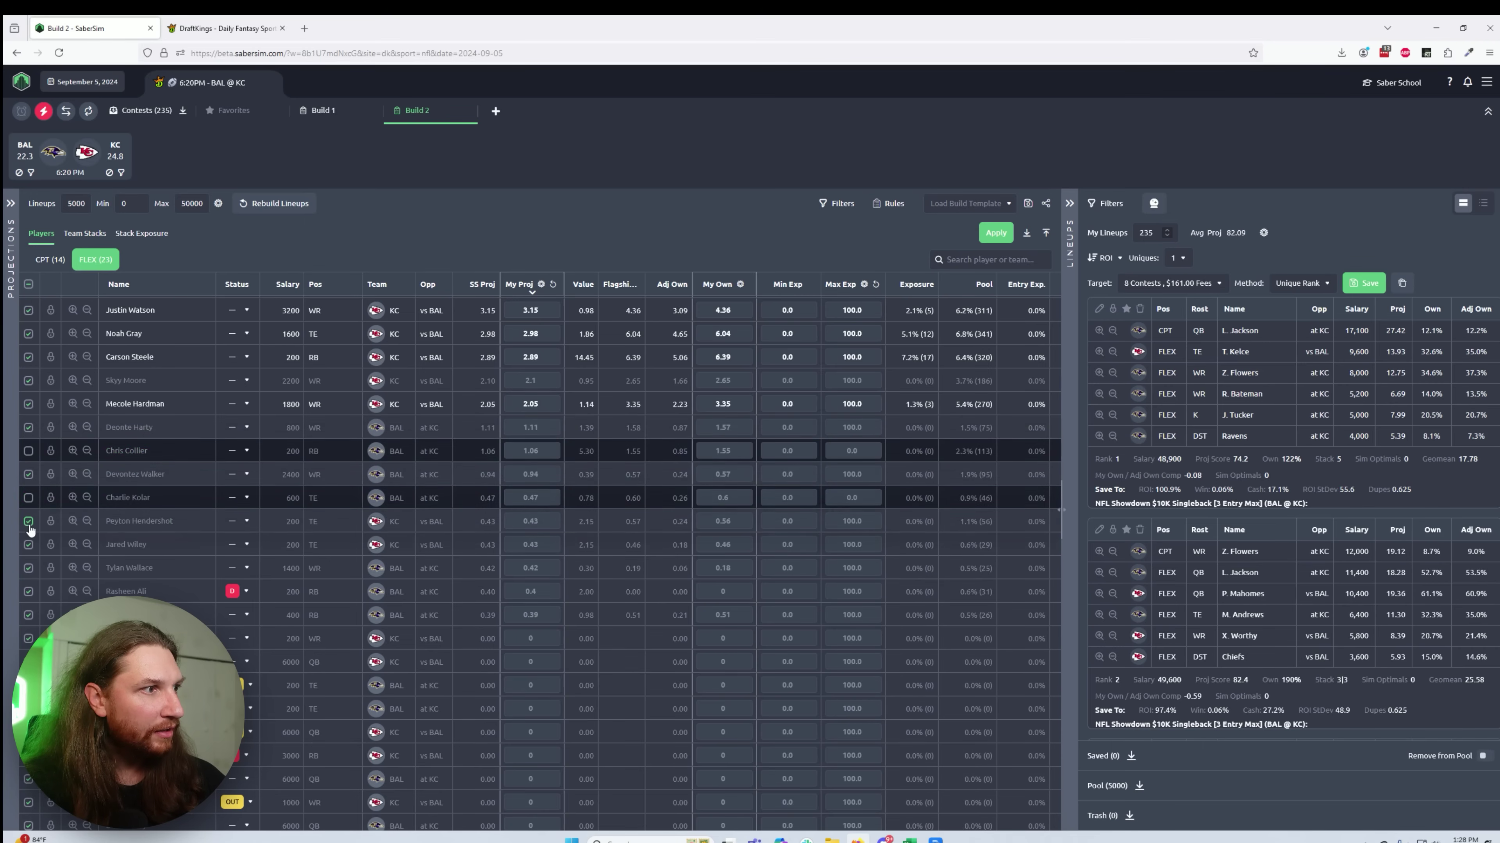
Step: Exclude Charlie Kolar, Peyton Hendershot, Tylan Wallace, Rasheen Ali and Patrick Ricard from the FLEX pool and apply the changes
left_click(29, 591)
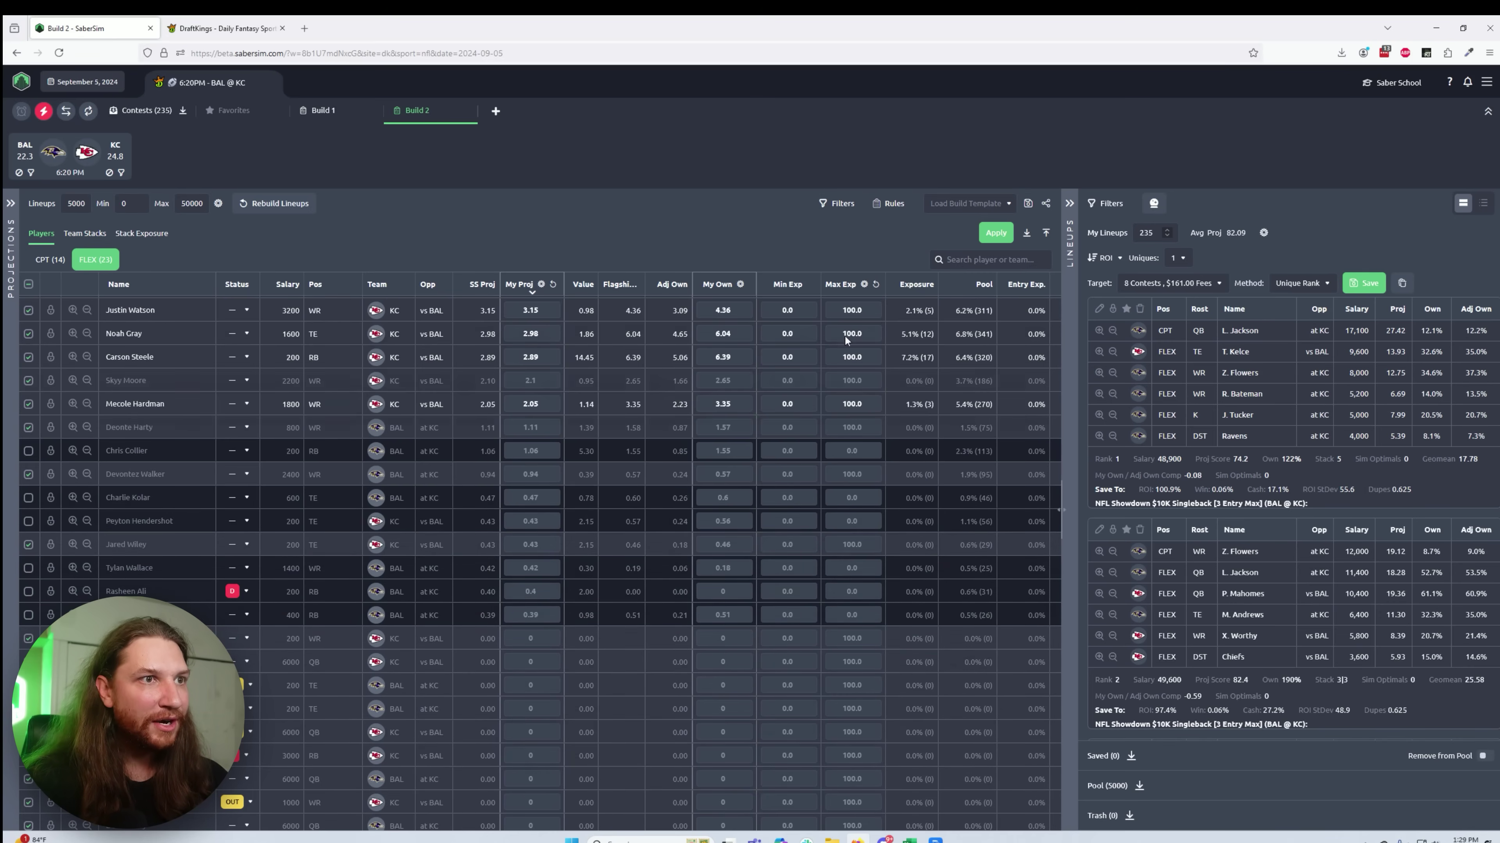
left_click(1000, 236)
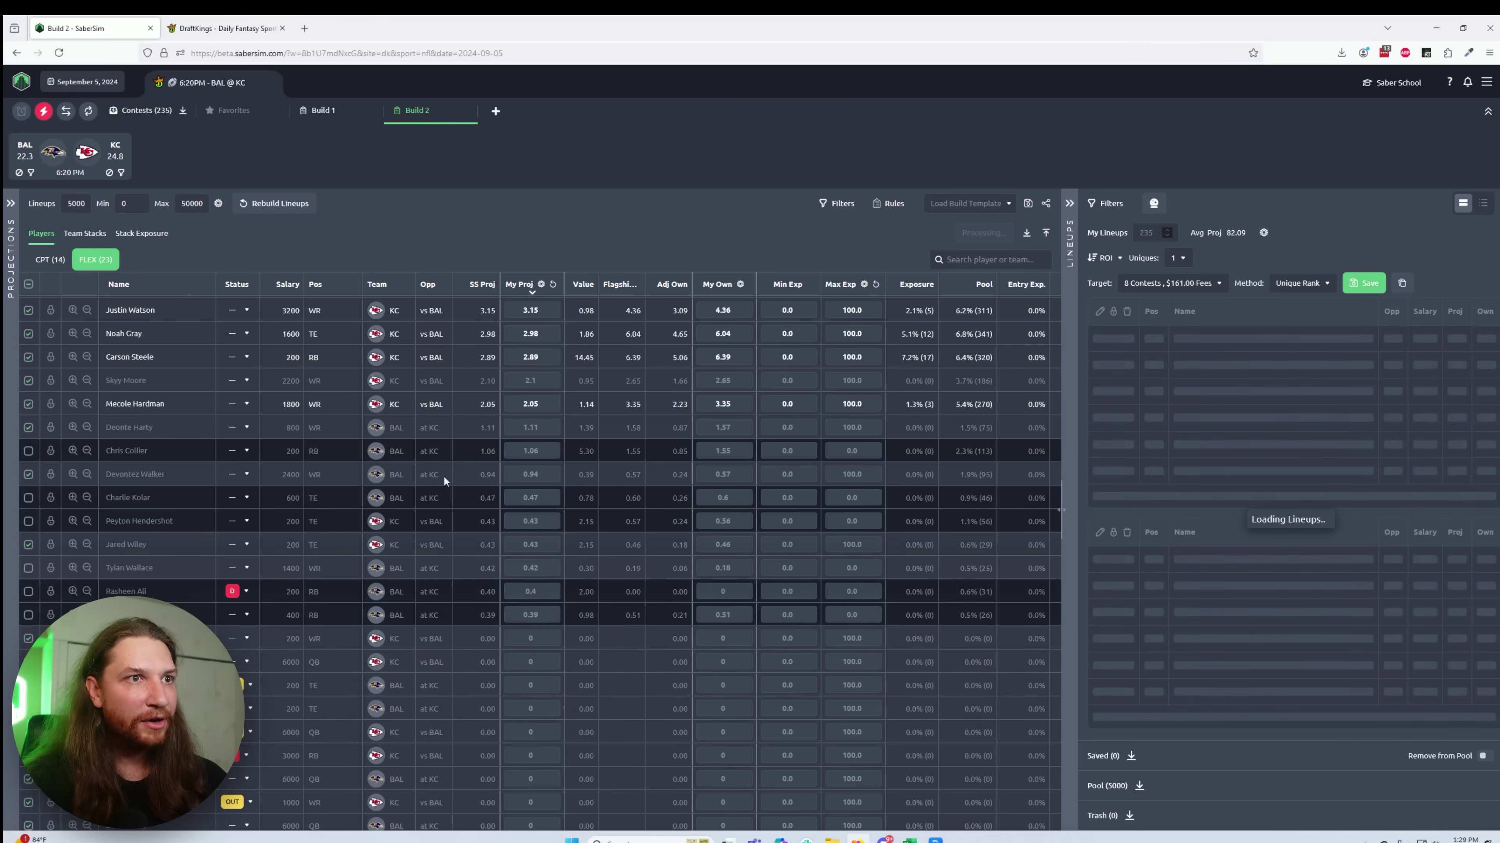
Step: Set Samaje Perine's minimum FLEX exposure to 15 and apply it to the lineups
scroll(285, 525, "up", 2)
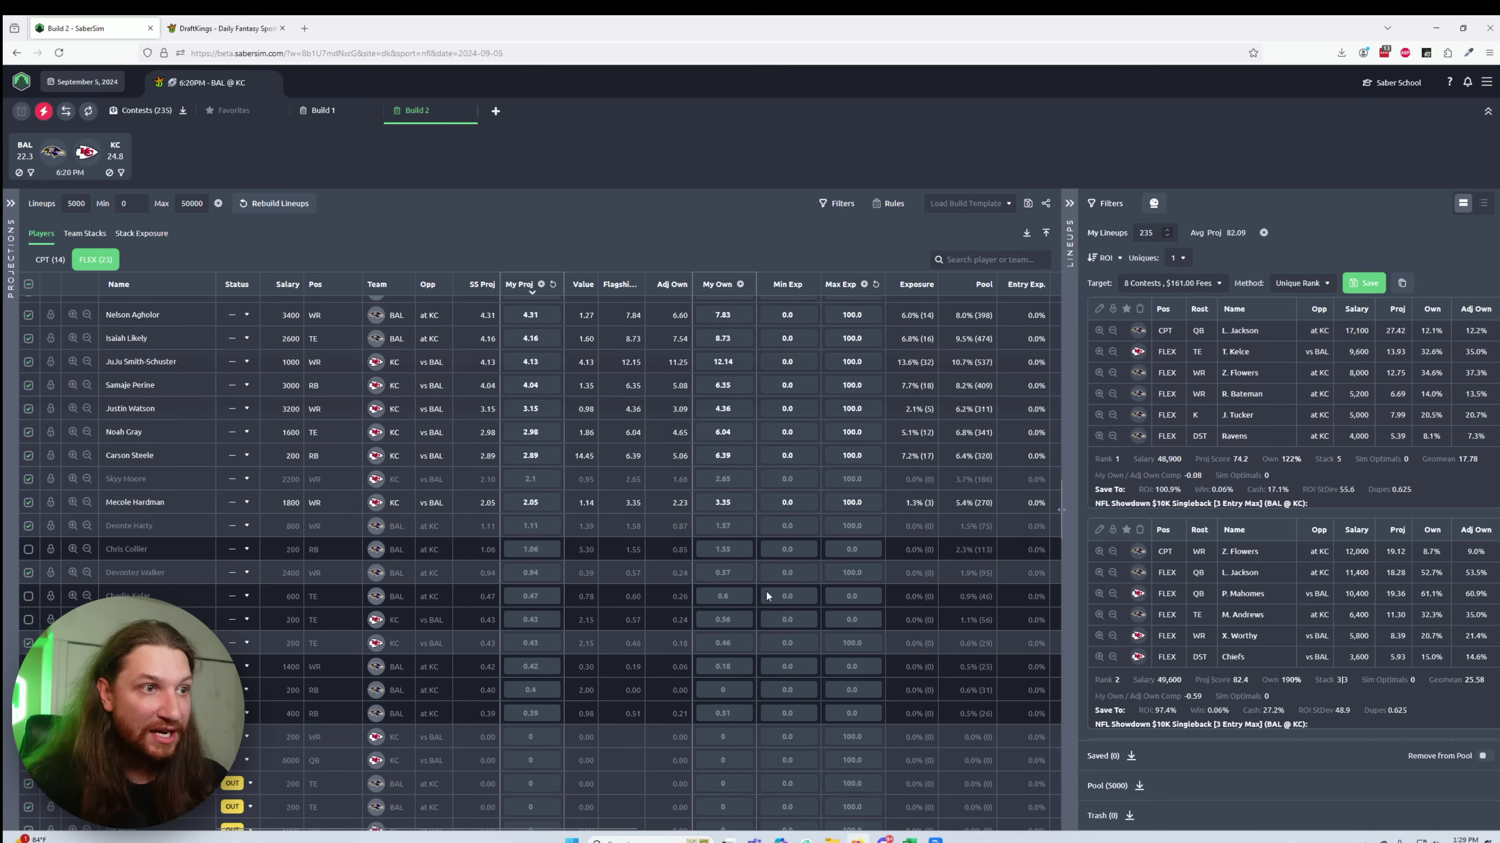
left_click_drag(571, 829, 672, 829)
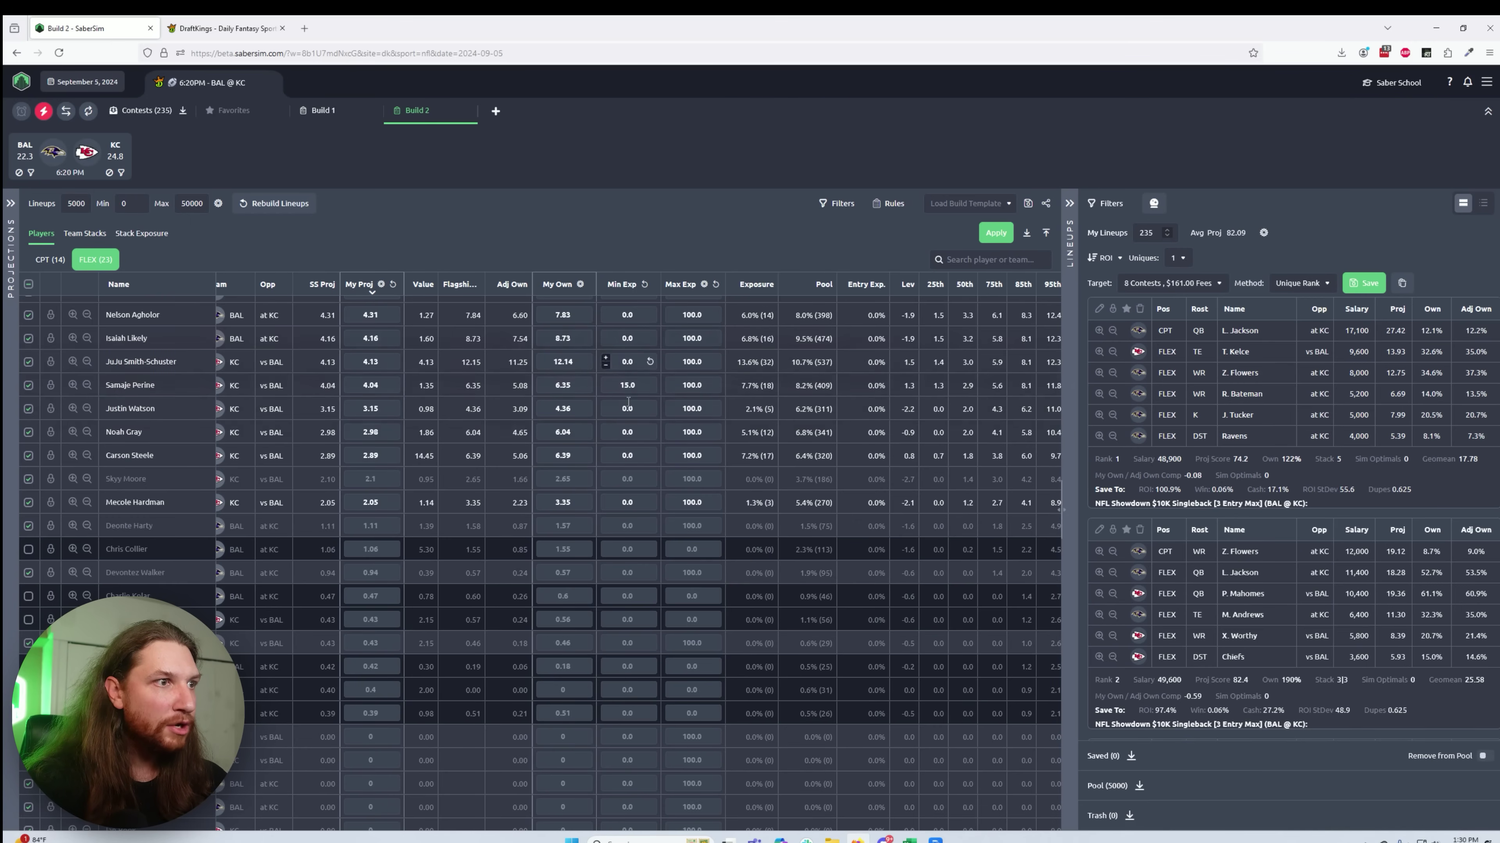
left_click(997, 235)
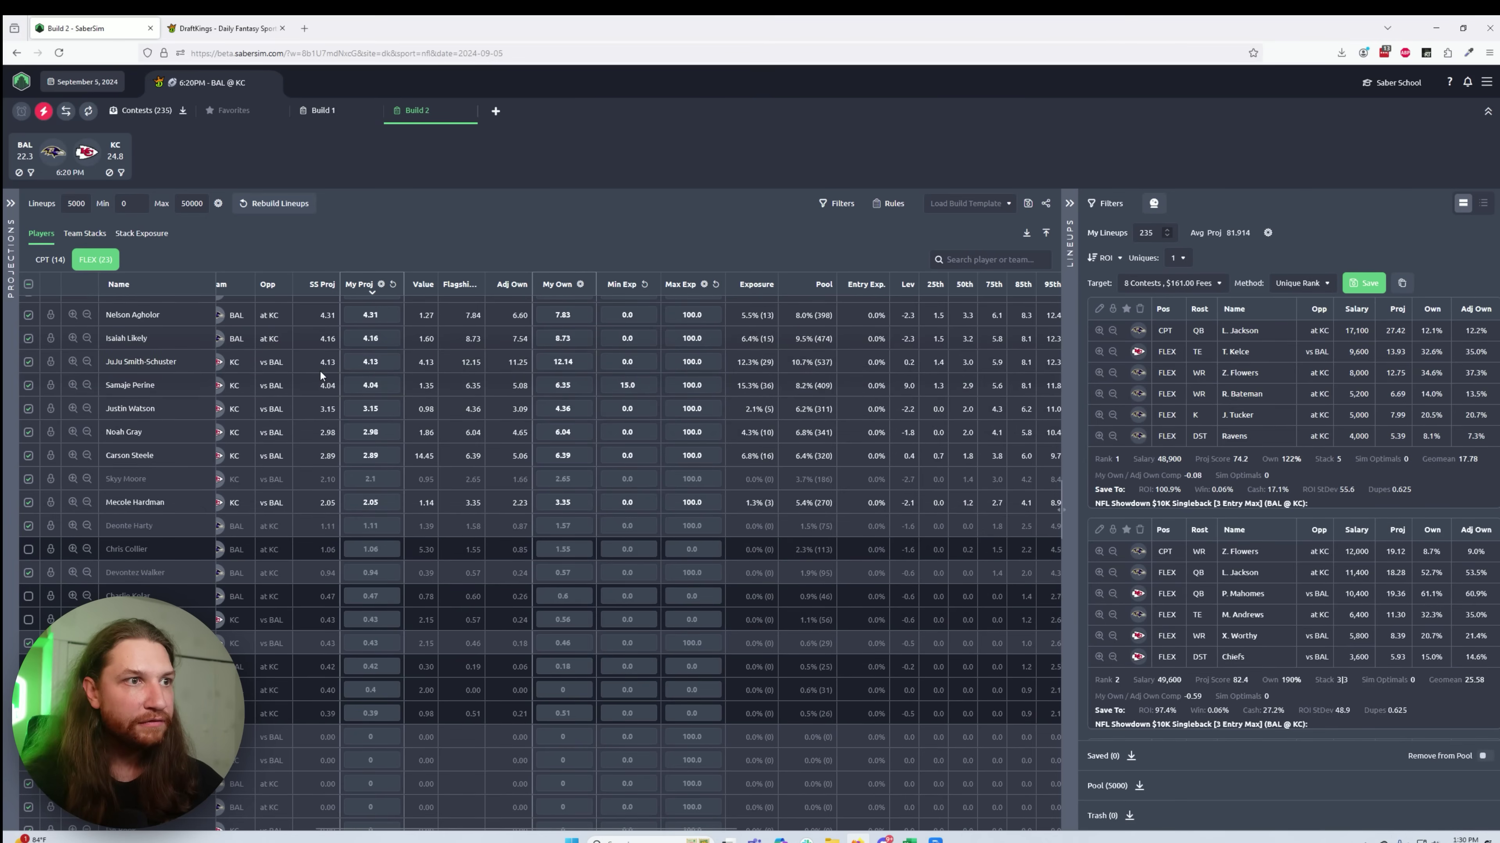
Step: Sort the FLEX players by leverage from highest to lowest and review the contest sim metrics of the lineups containing Samaje Perine
scroll(909, 380, "up", 5)
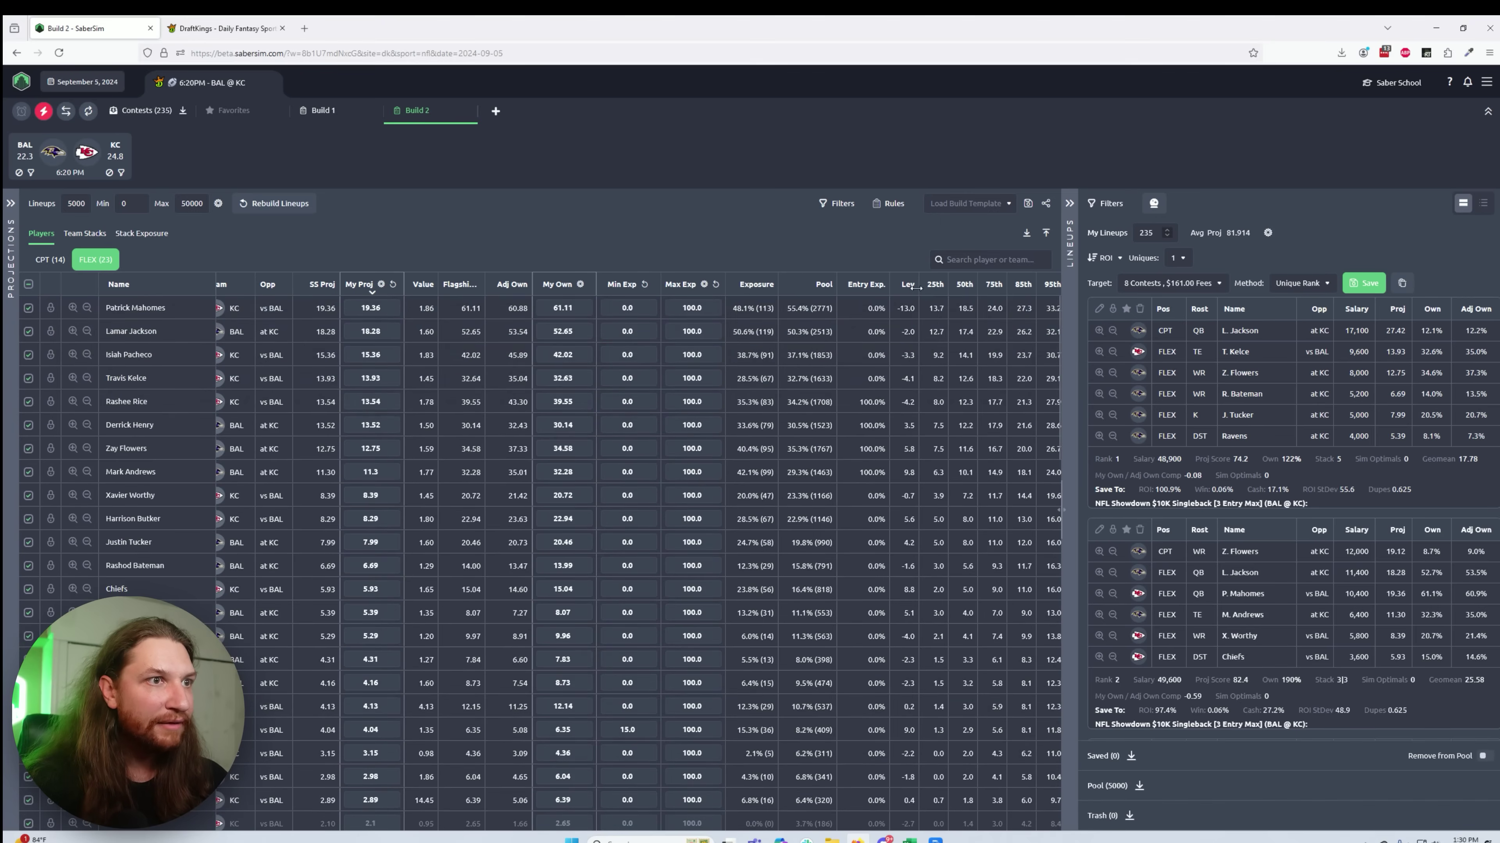
left_click(907, 284)
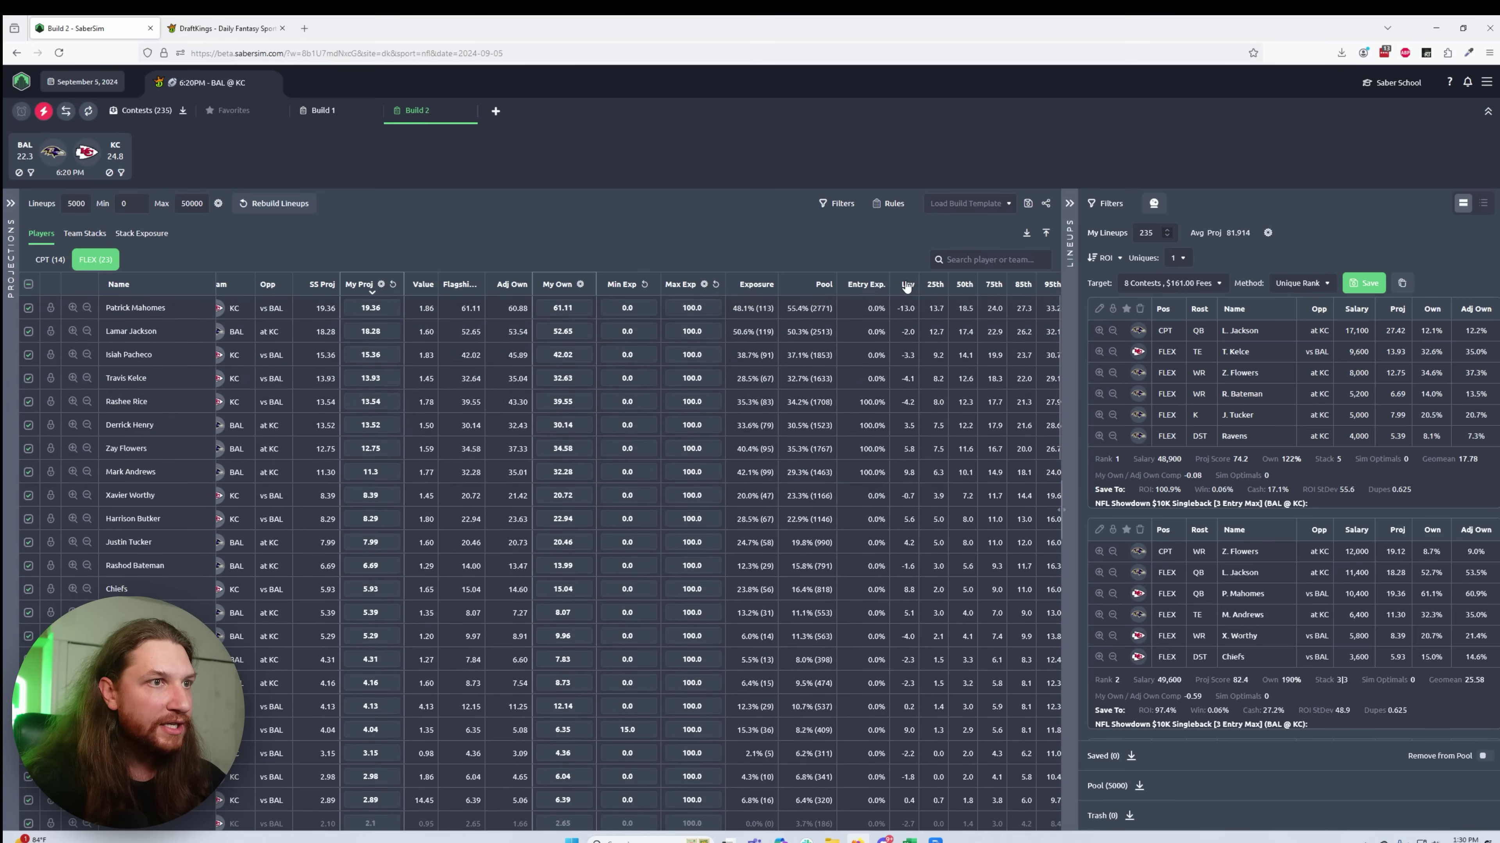
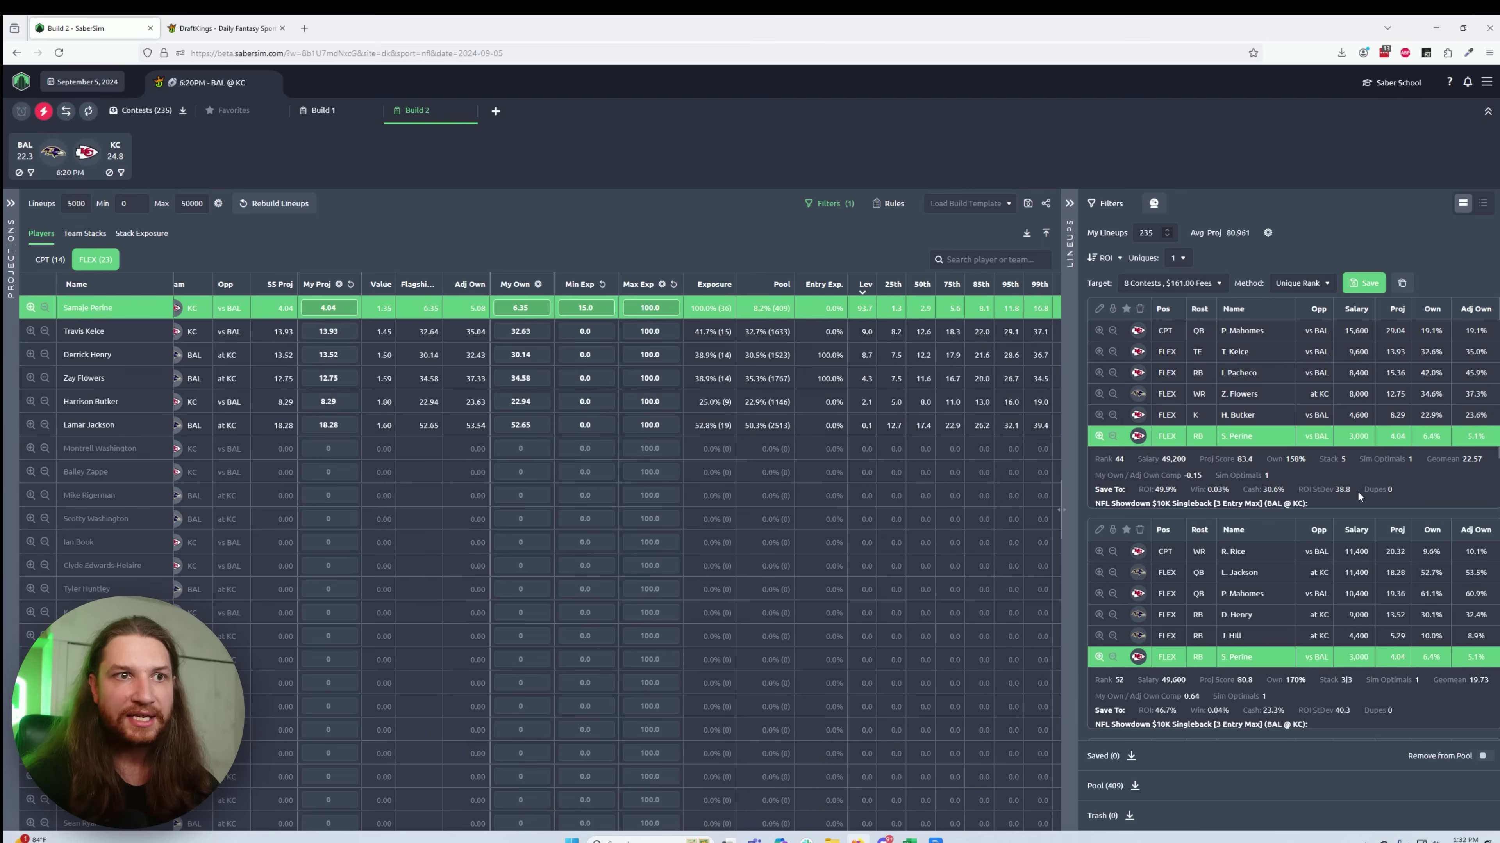
left_click(1404, 495)
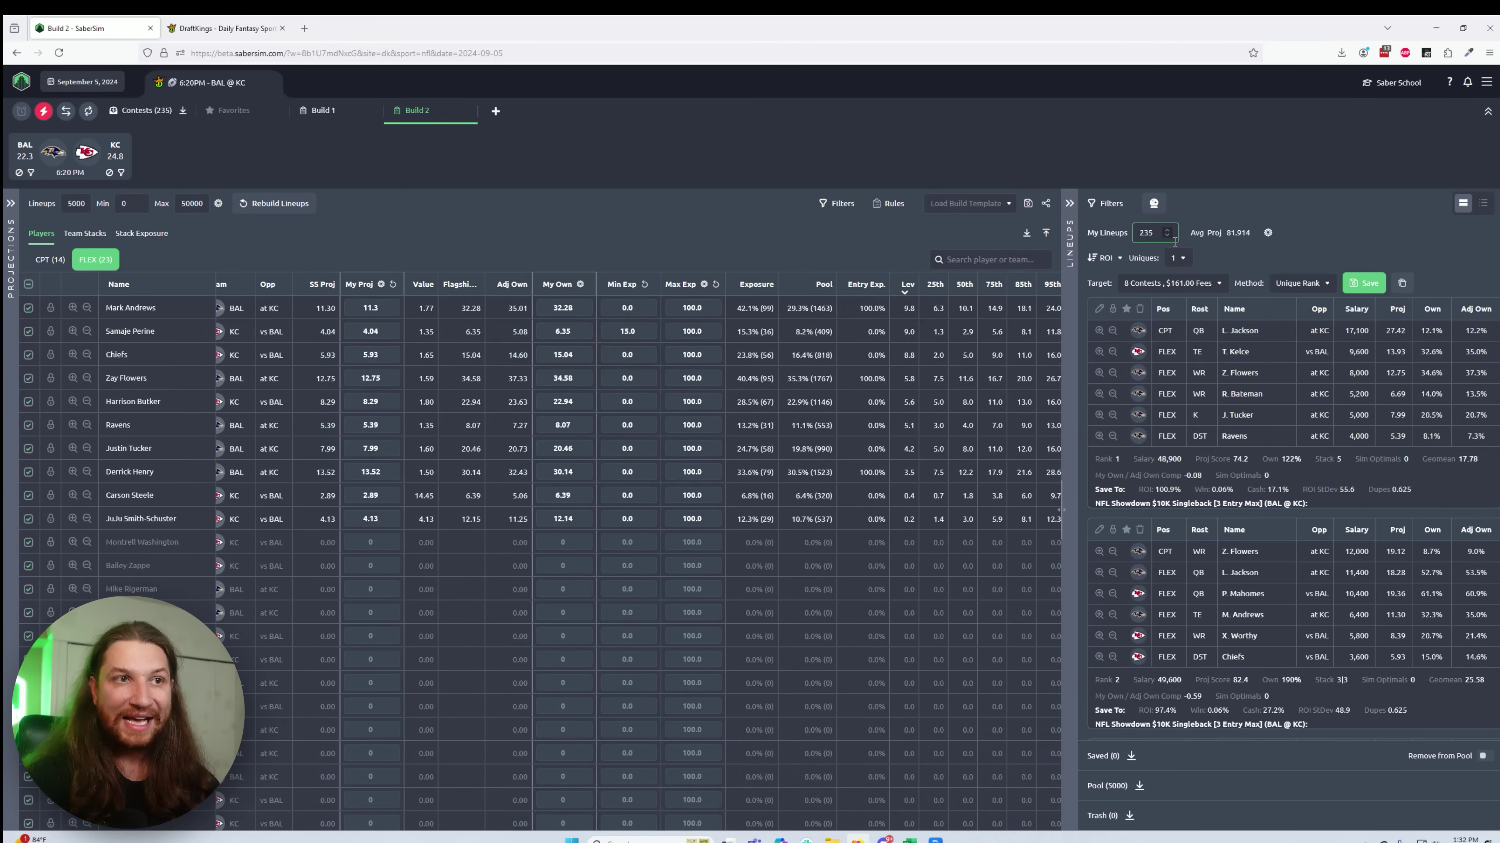
Step: Switch the lineup target to Contests: Multi Fill and sort the contests by prize pool from highest to lowest
left_click(1145, 283)
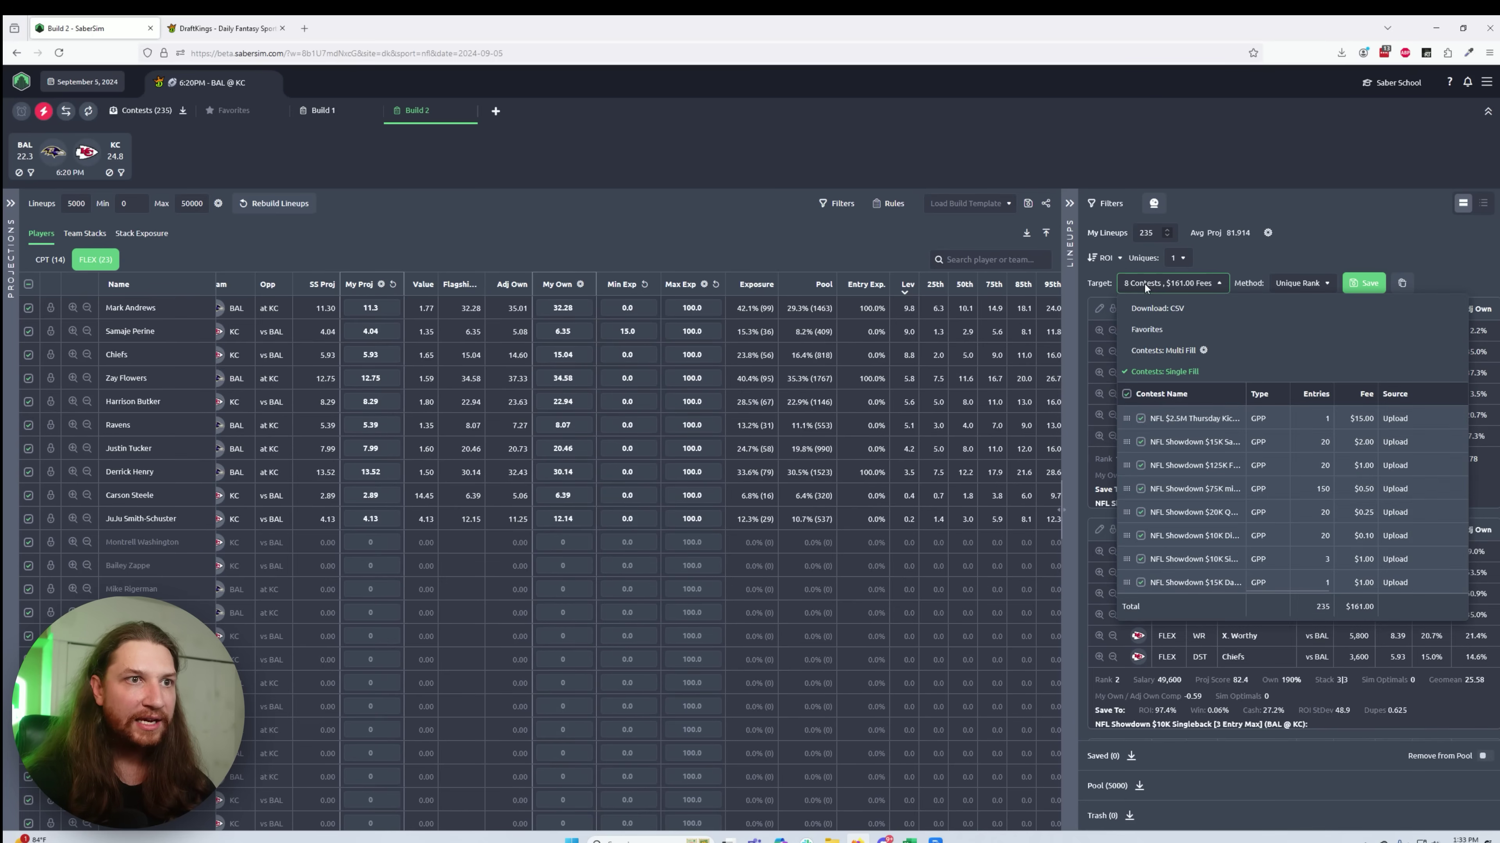
left_click(1170, 349)
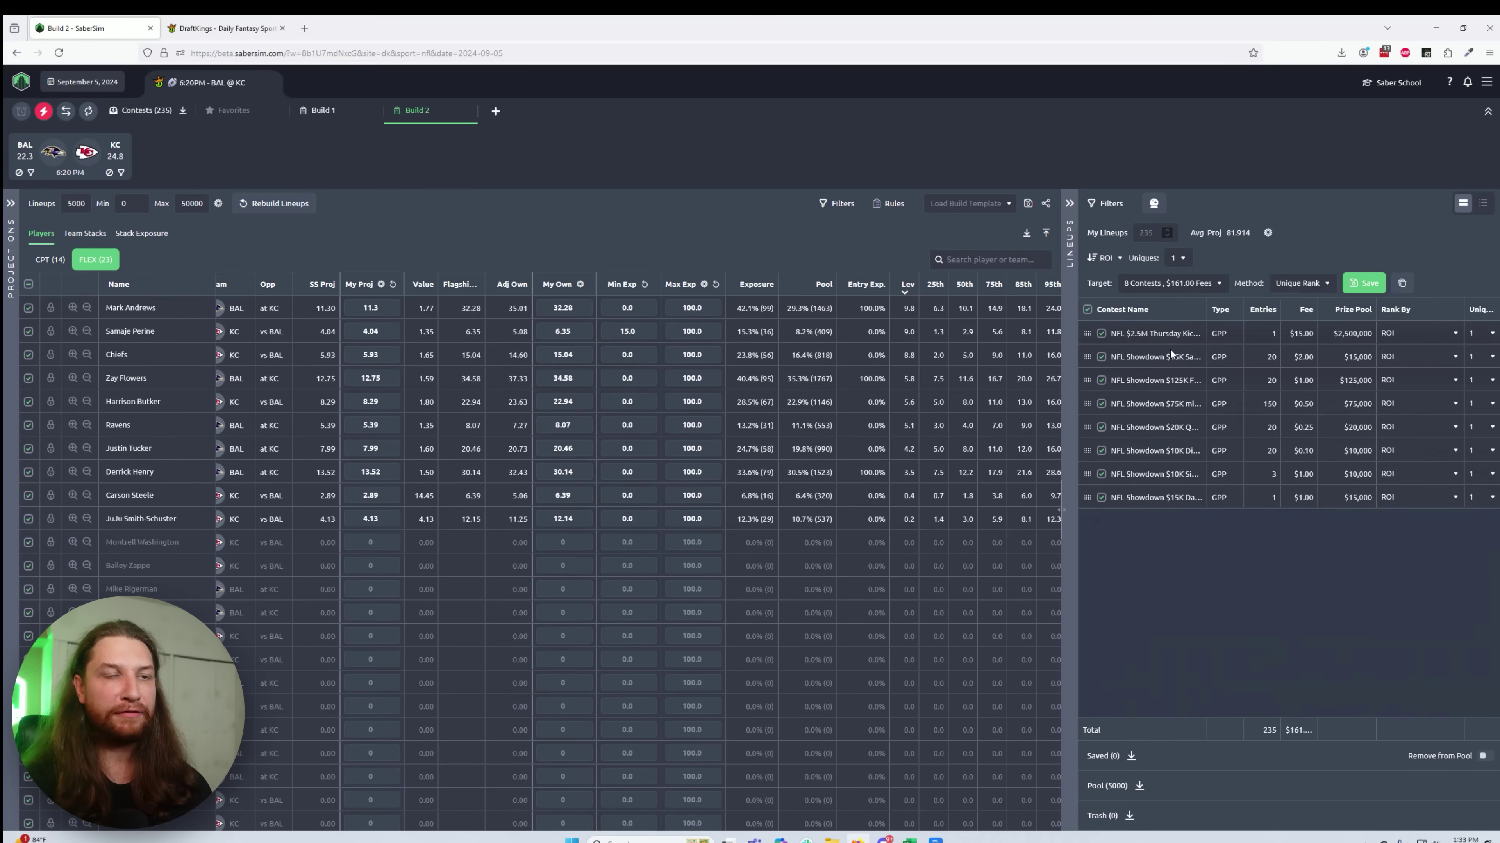
left_click(1345, 310)
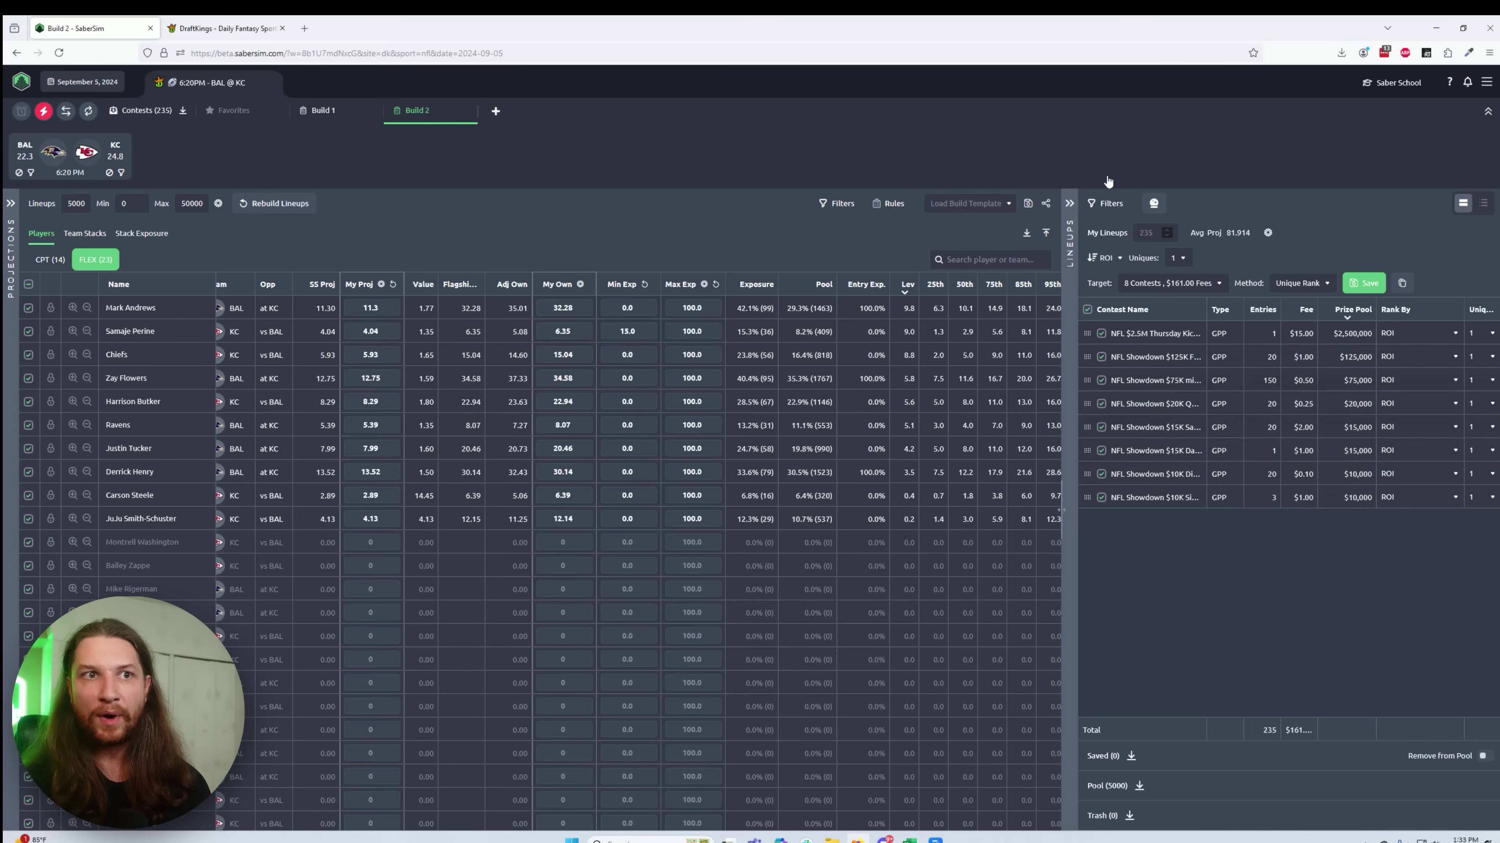
Step: Save the lineups to all eight contests and upload the exported entries CSV to DraftKings
left_click(1369, 284)
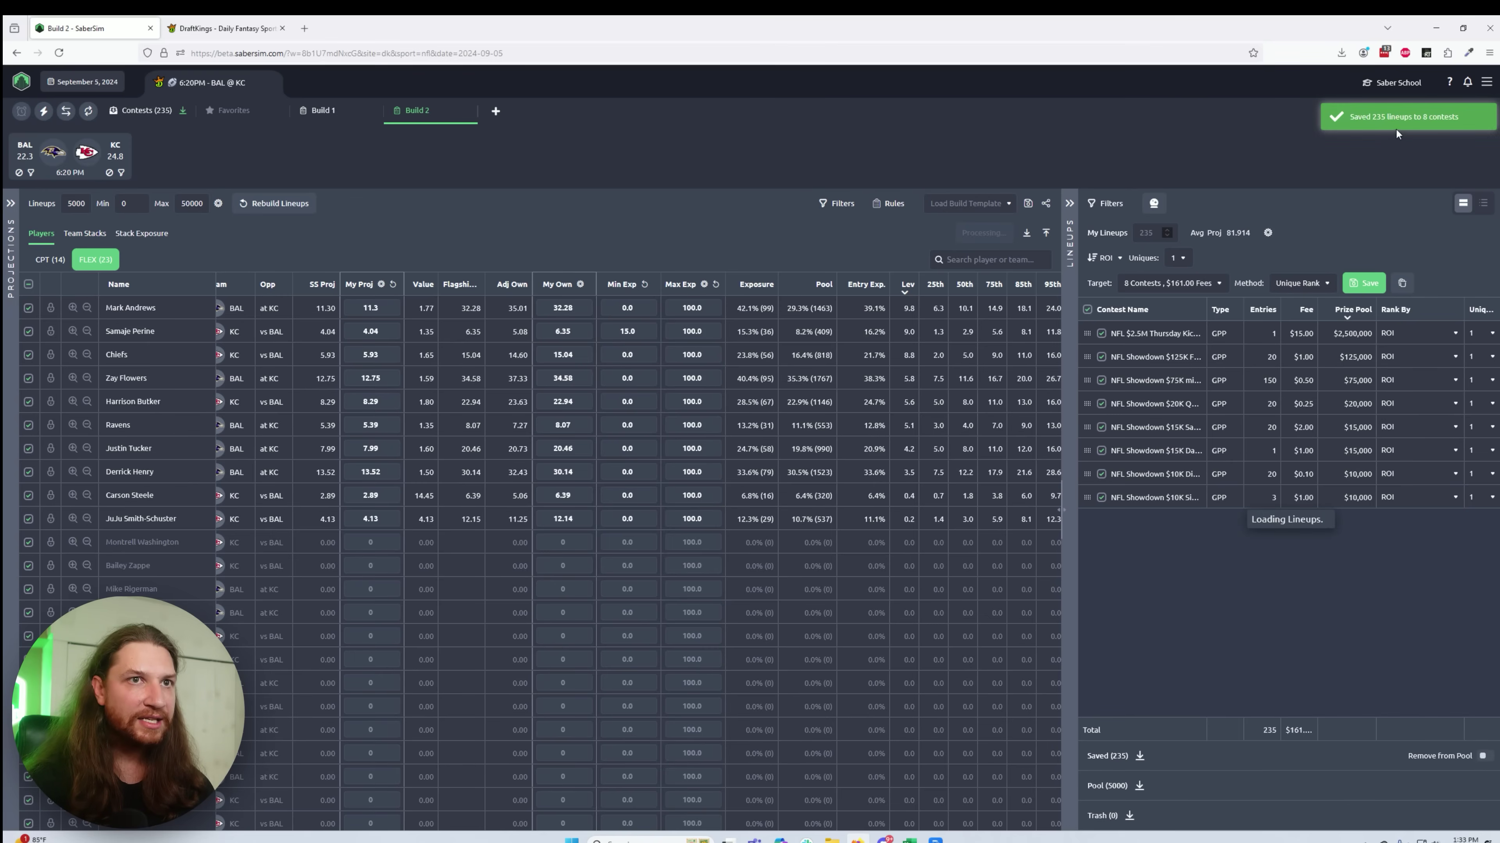
left_click(182, 110)
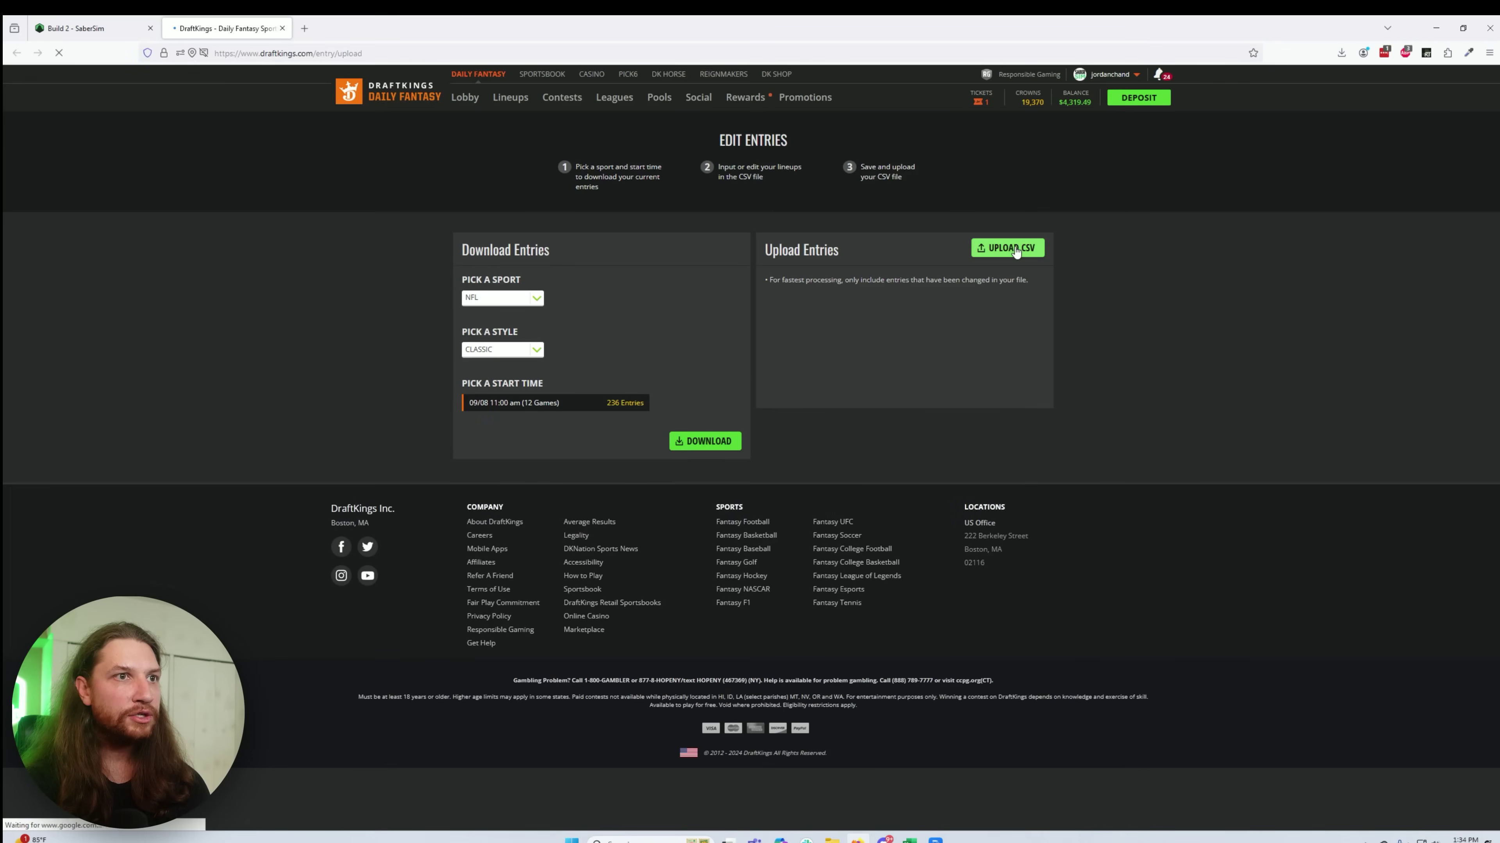
left_click(999, 239)
double_click(213, 126)
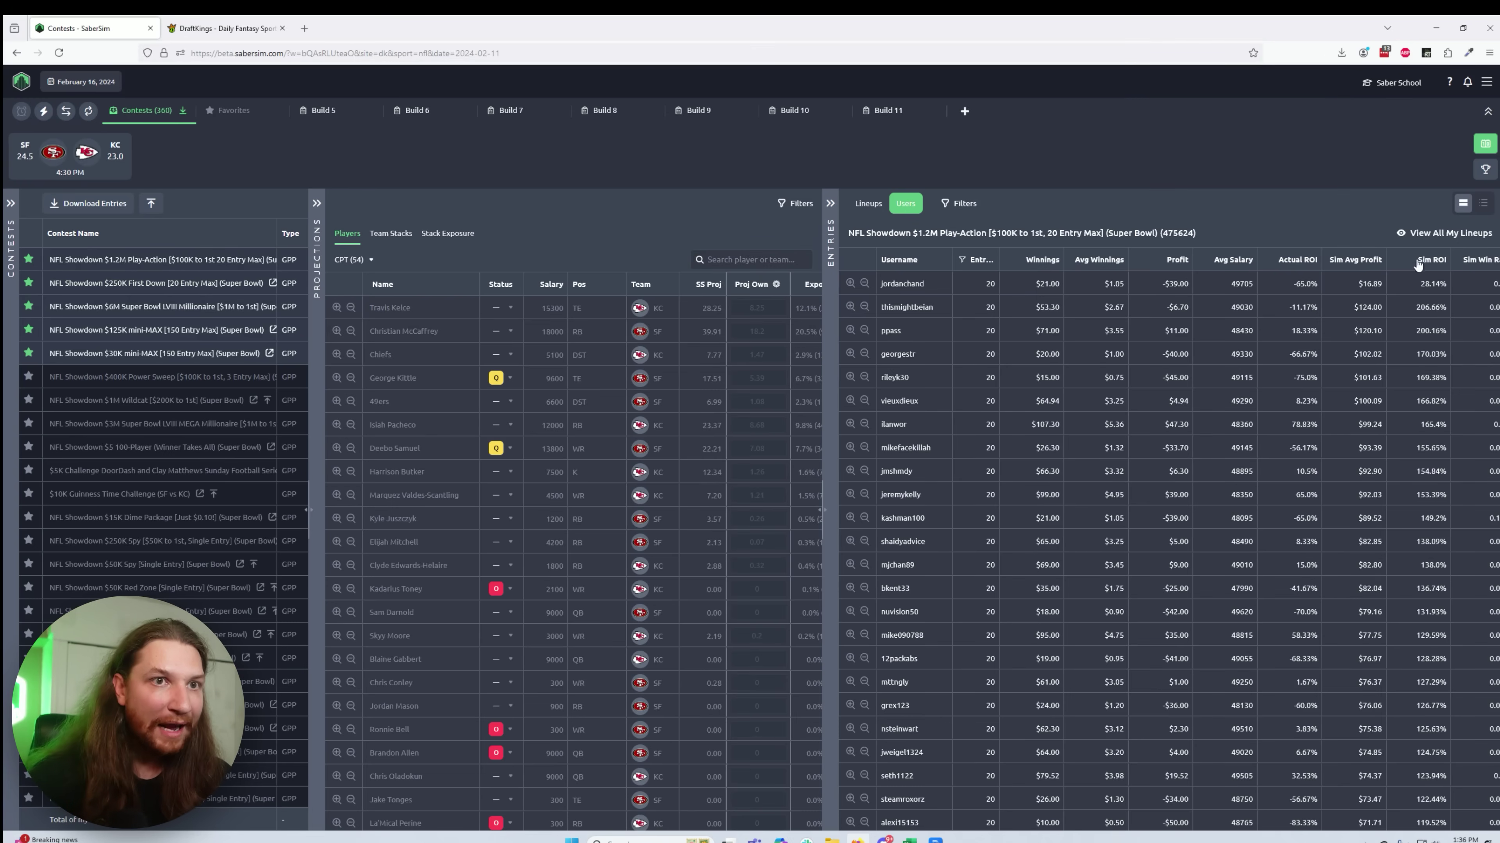
Step: Inspect the entry-count filter on the user results of the $1.2M Play-Action Super Bowl contest
left_click(980, 263)
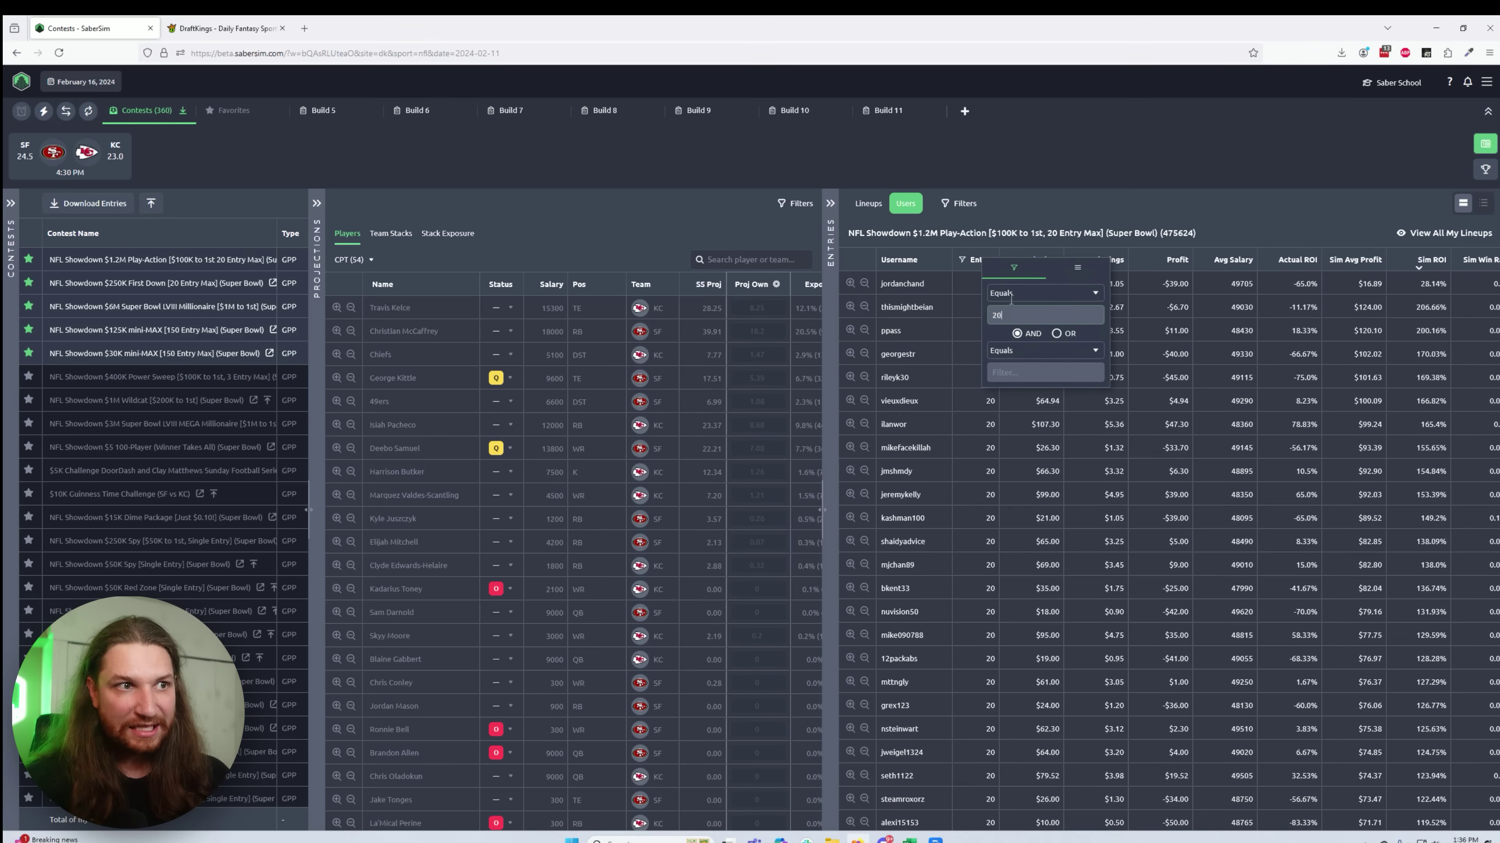
left_click(1125, 120)
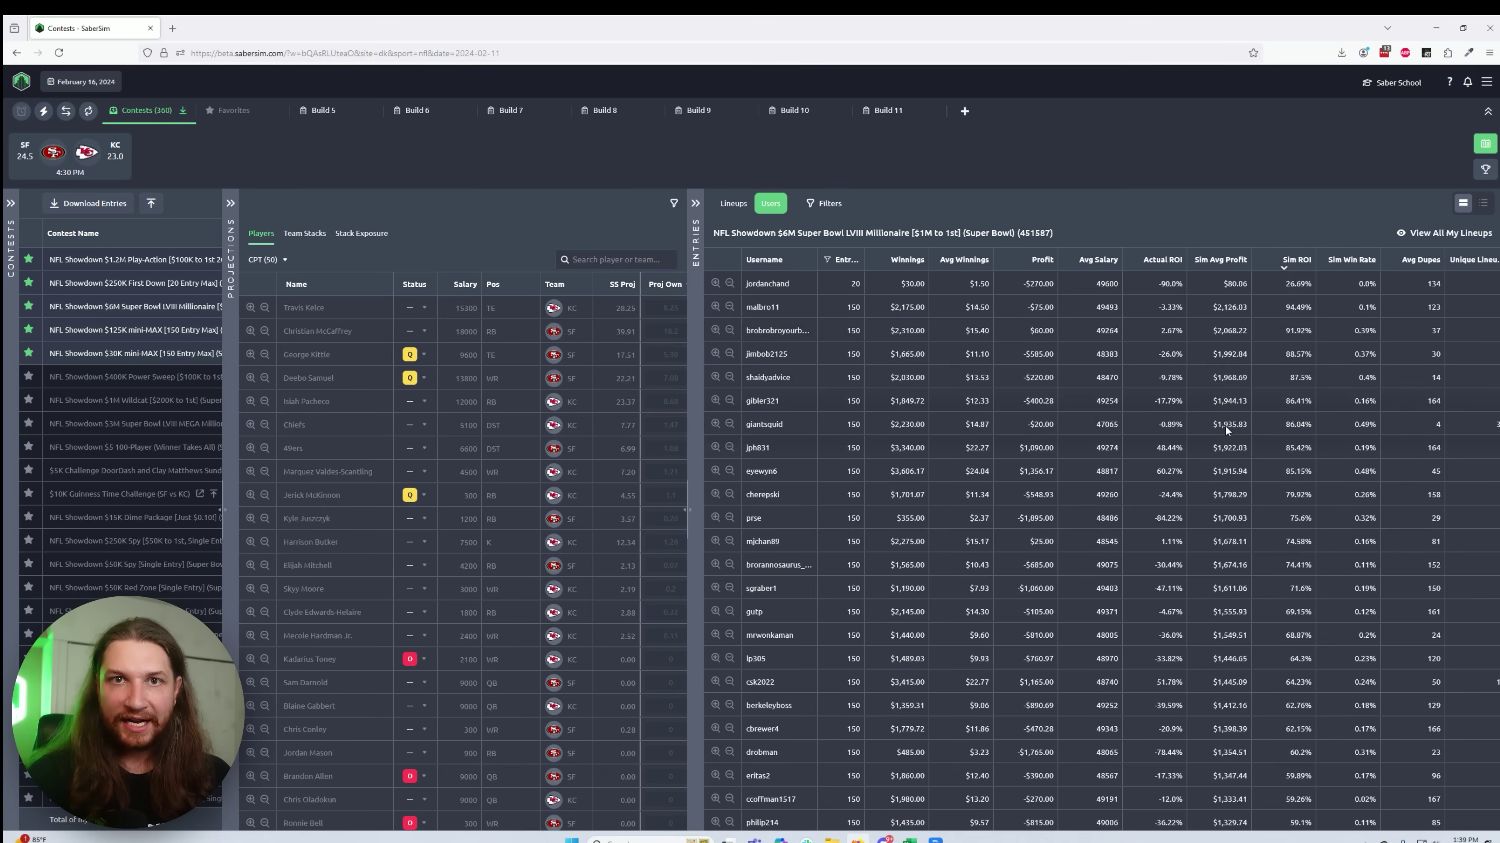
Step: Filter the $6M Super Bowl Millionaire entries to the user with 87.5% Sim ROI and sort the captain players by exposure from highest to lowest
left_click(715, 378)
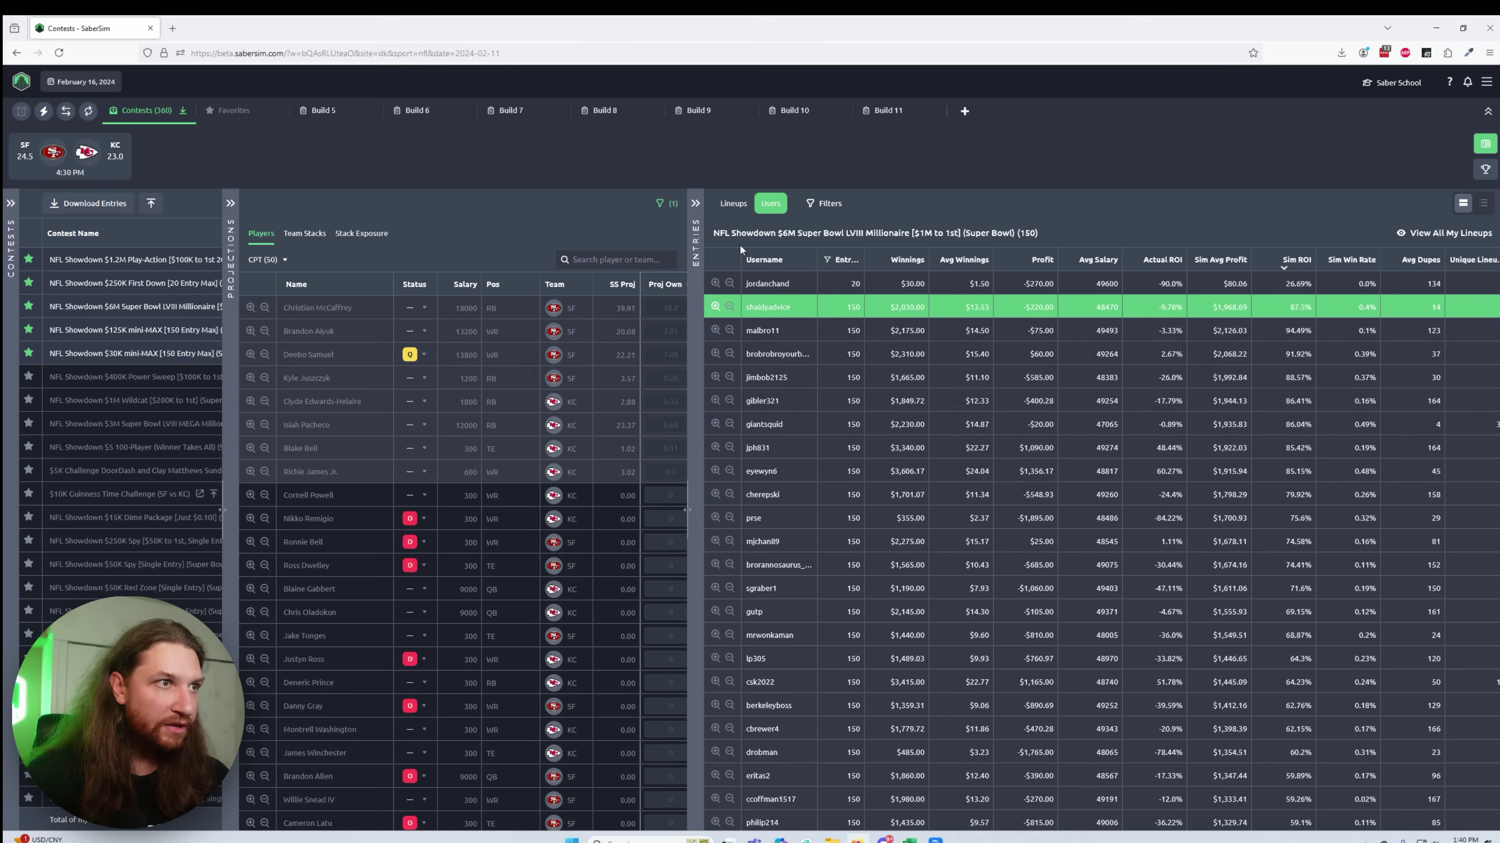
left_click(696, 203)
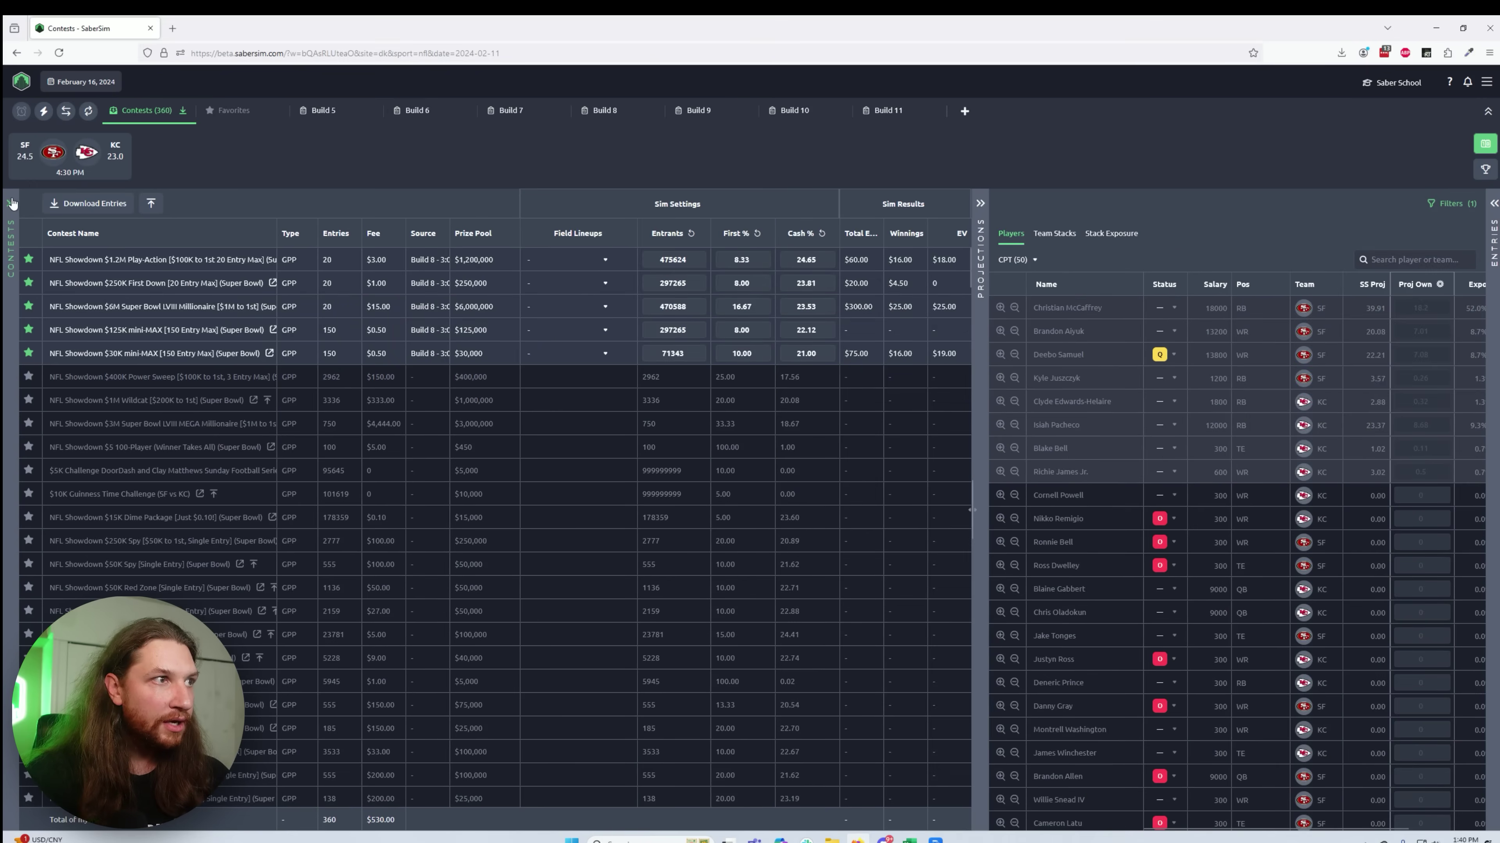
left_click(10, 203)
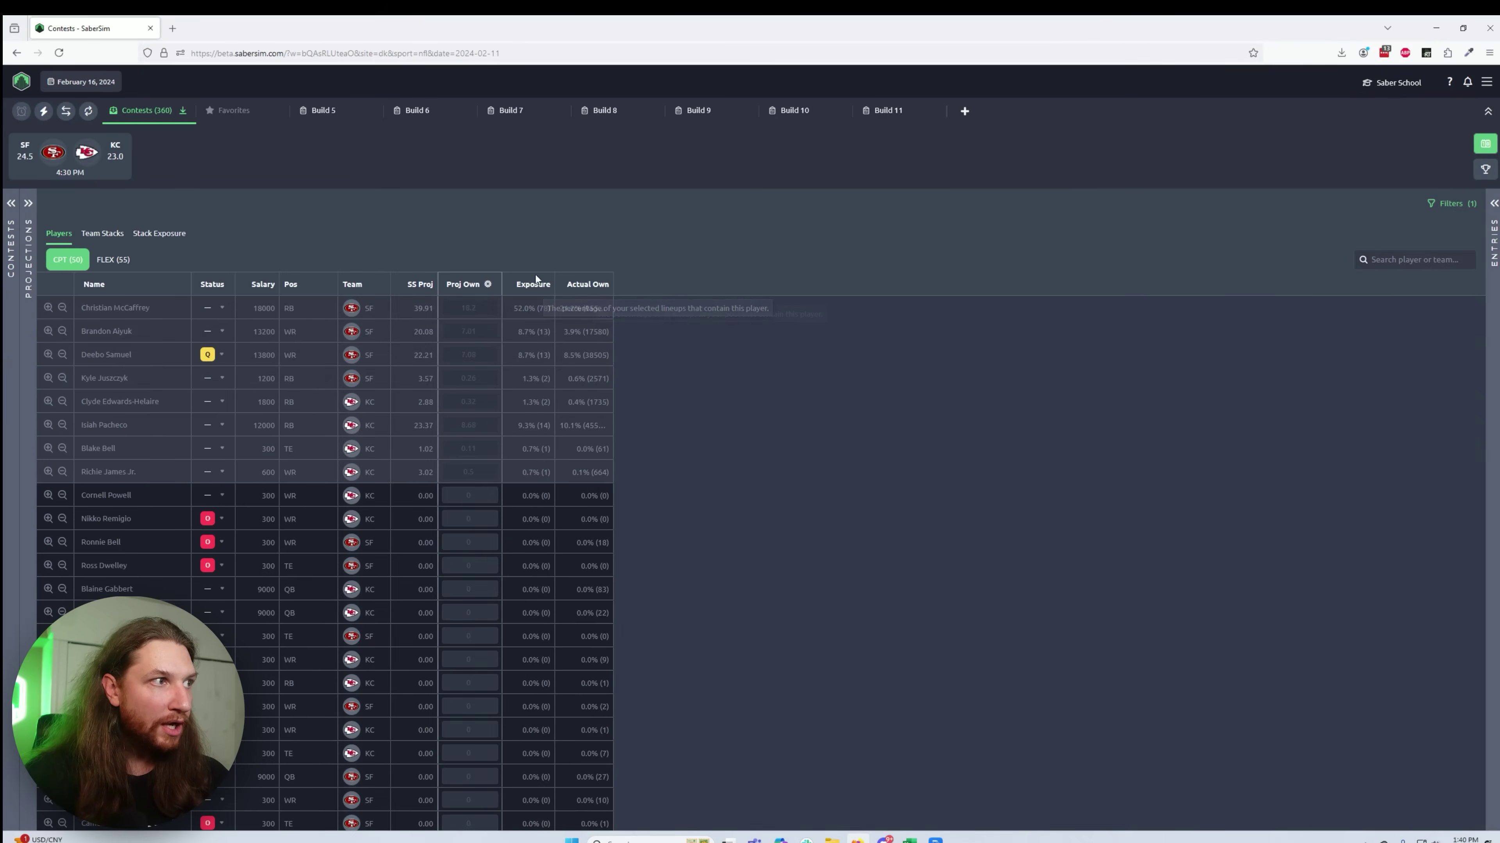
left_click(535, 288)
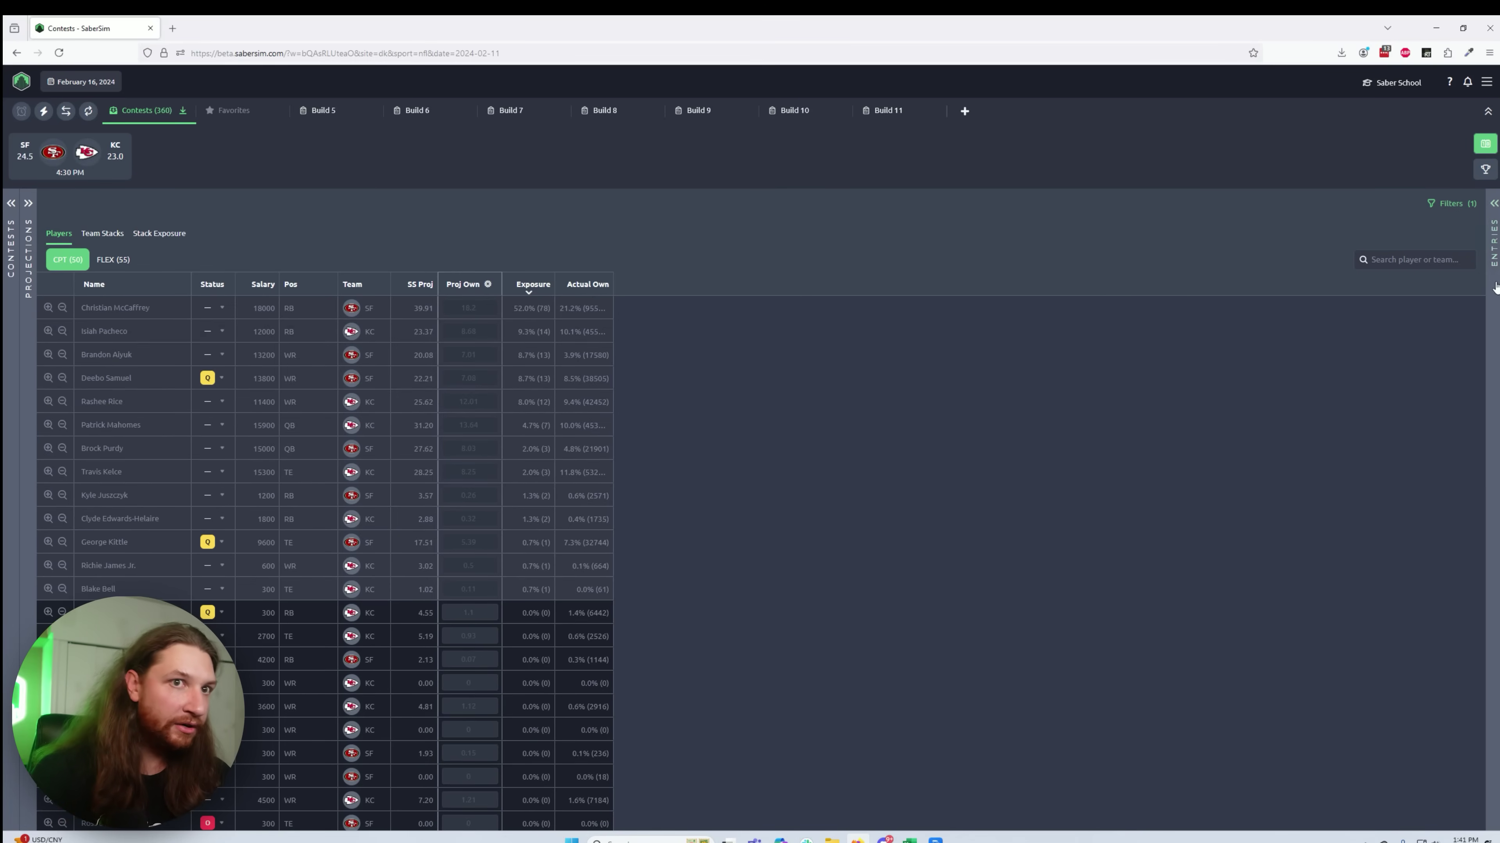
Step: Show the filtered user's individual lineups in a widened entries view and examine their captain choices, ranks, Sim ROI and dupes
left_click(1494, 257)
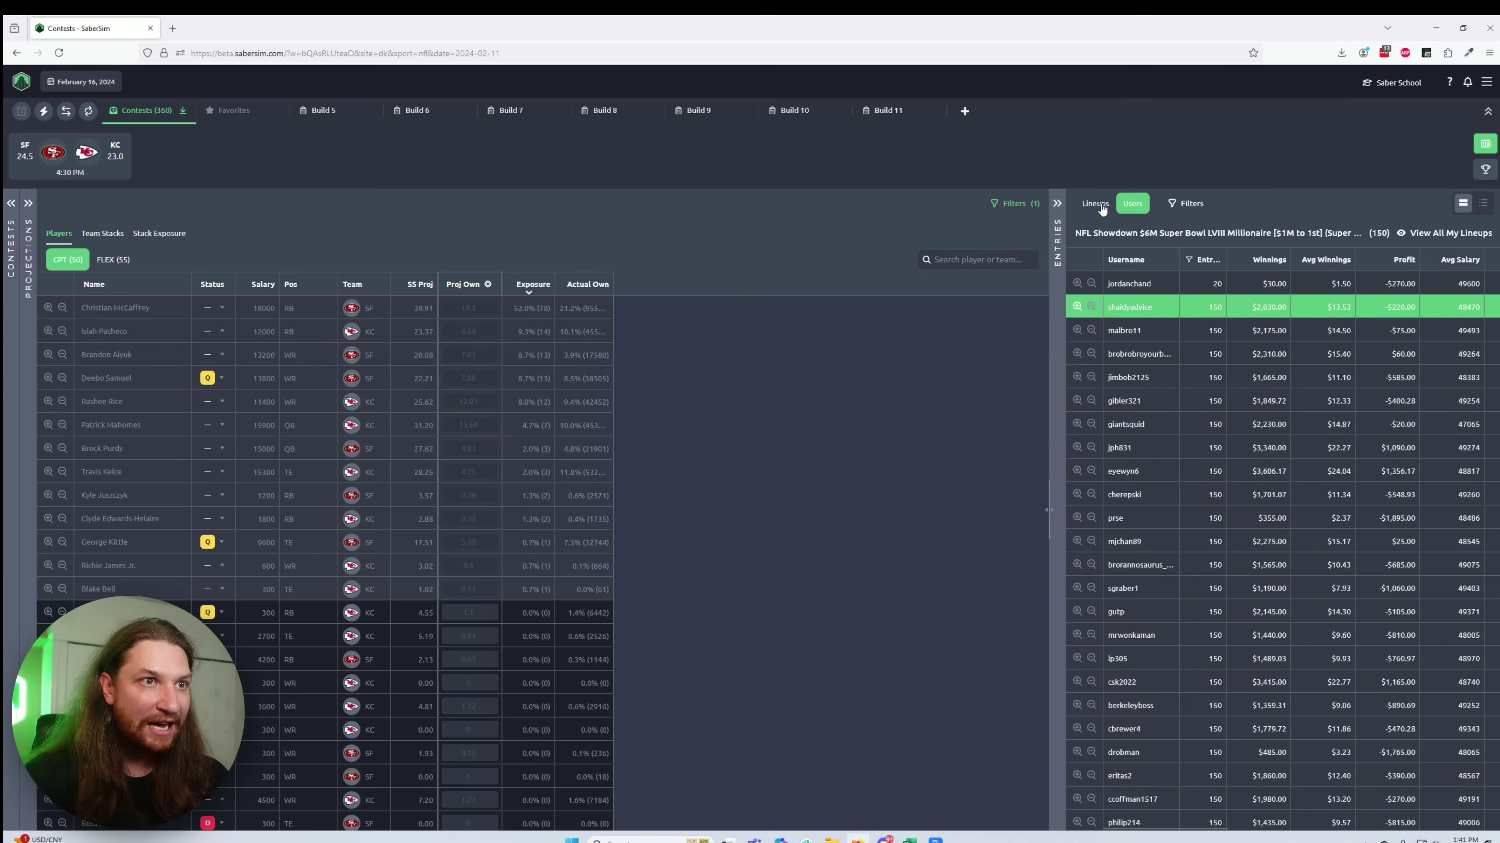
left_click(1097, 204)
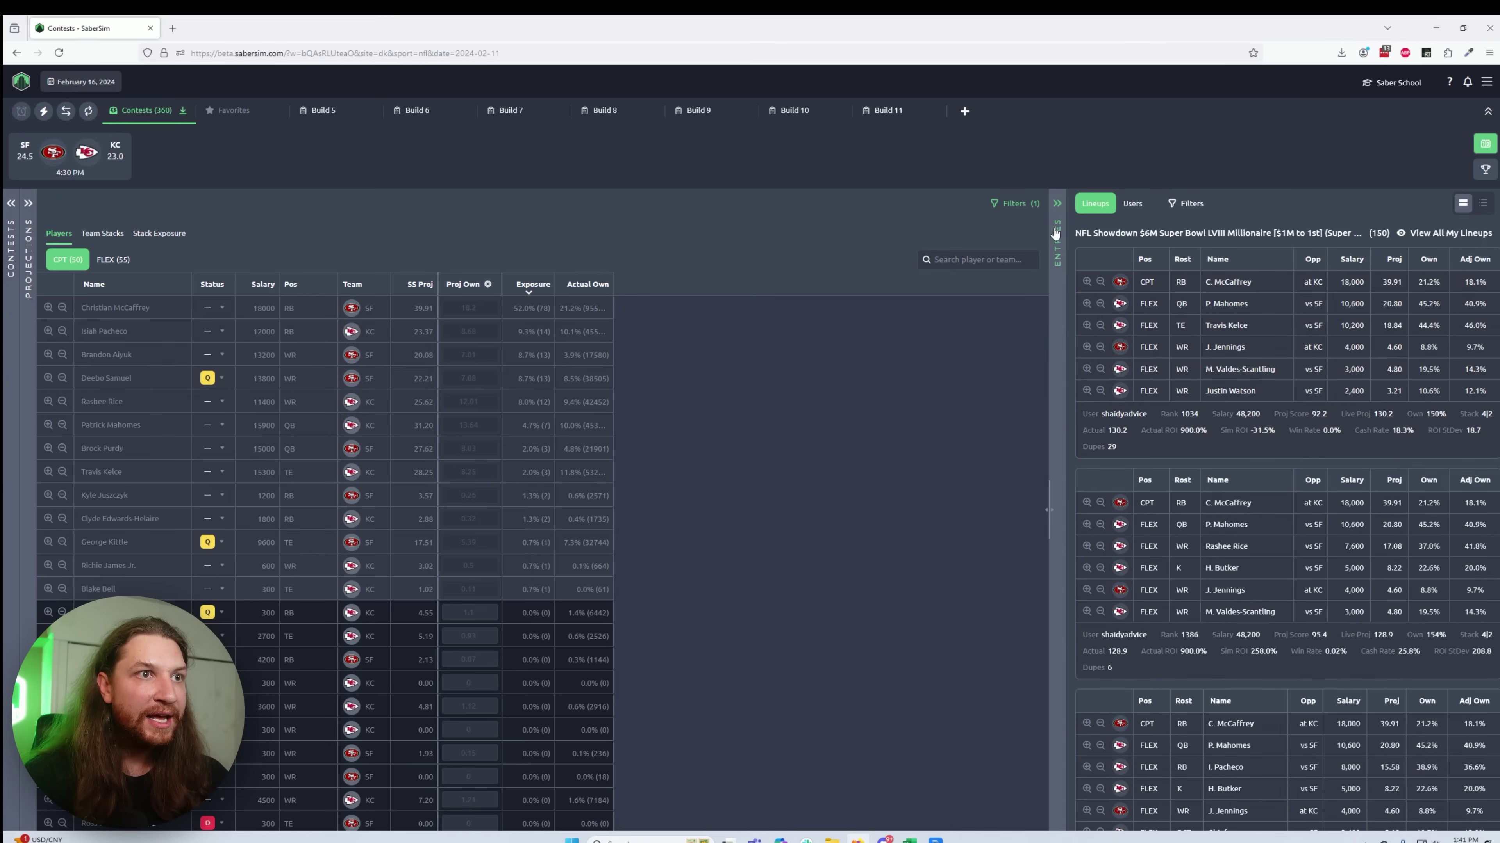
left_click_drag(1066, 219, 581, 244)
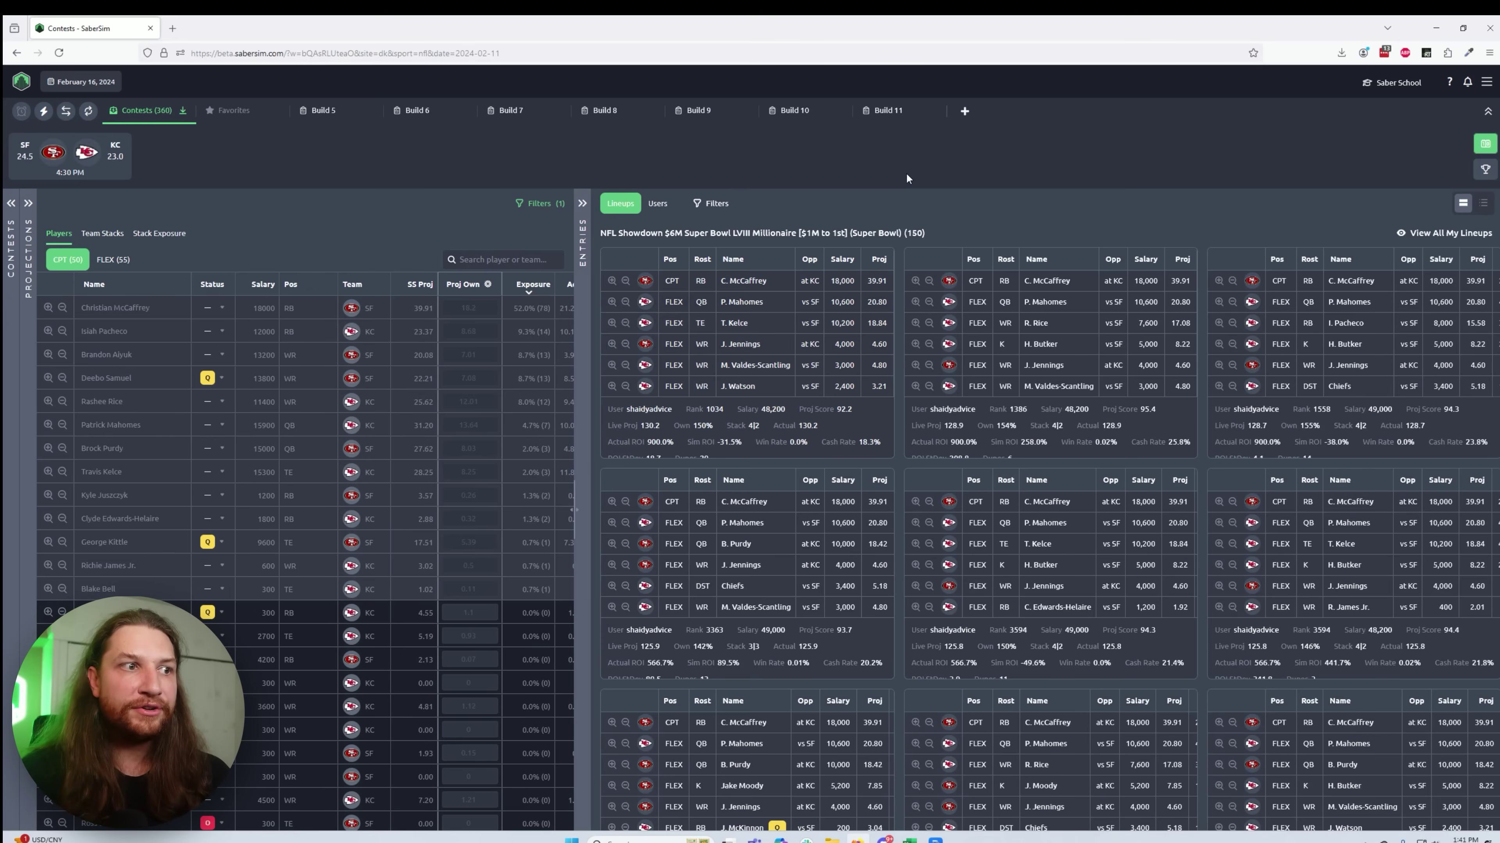
scroll(1110, 633, "down", 1)
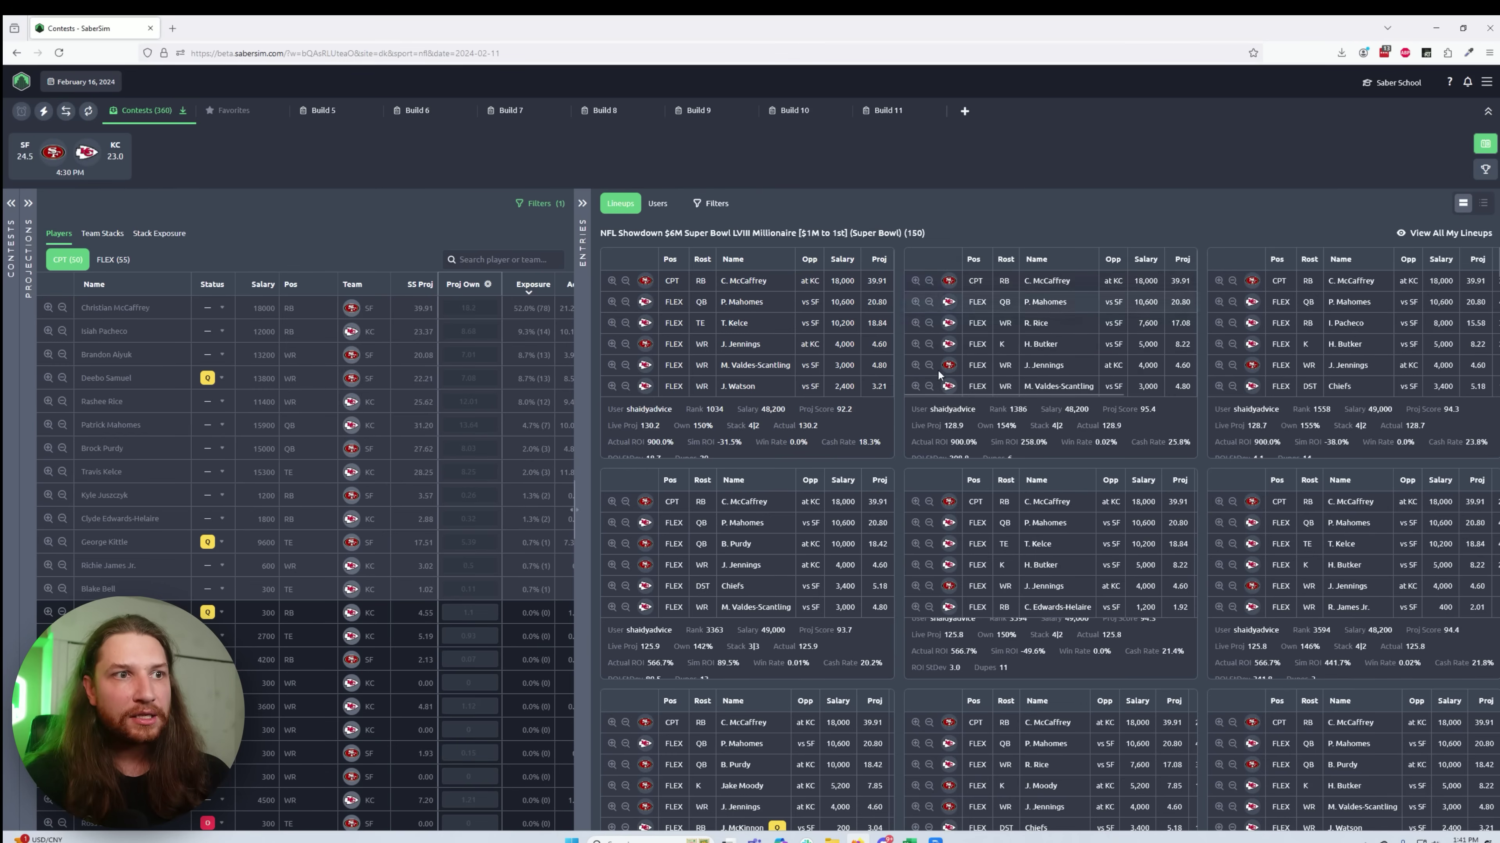
scroll(1085, 606, "down", 2)
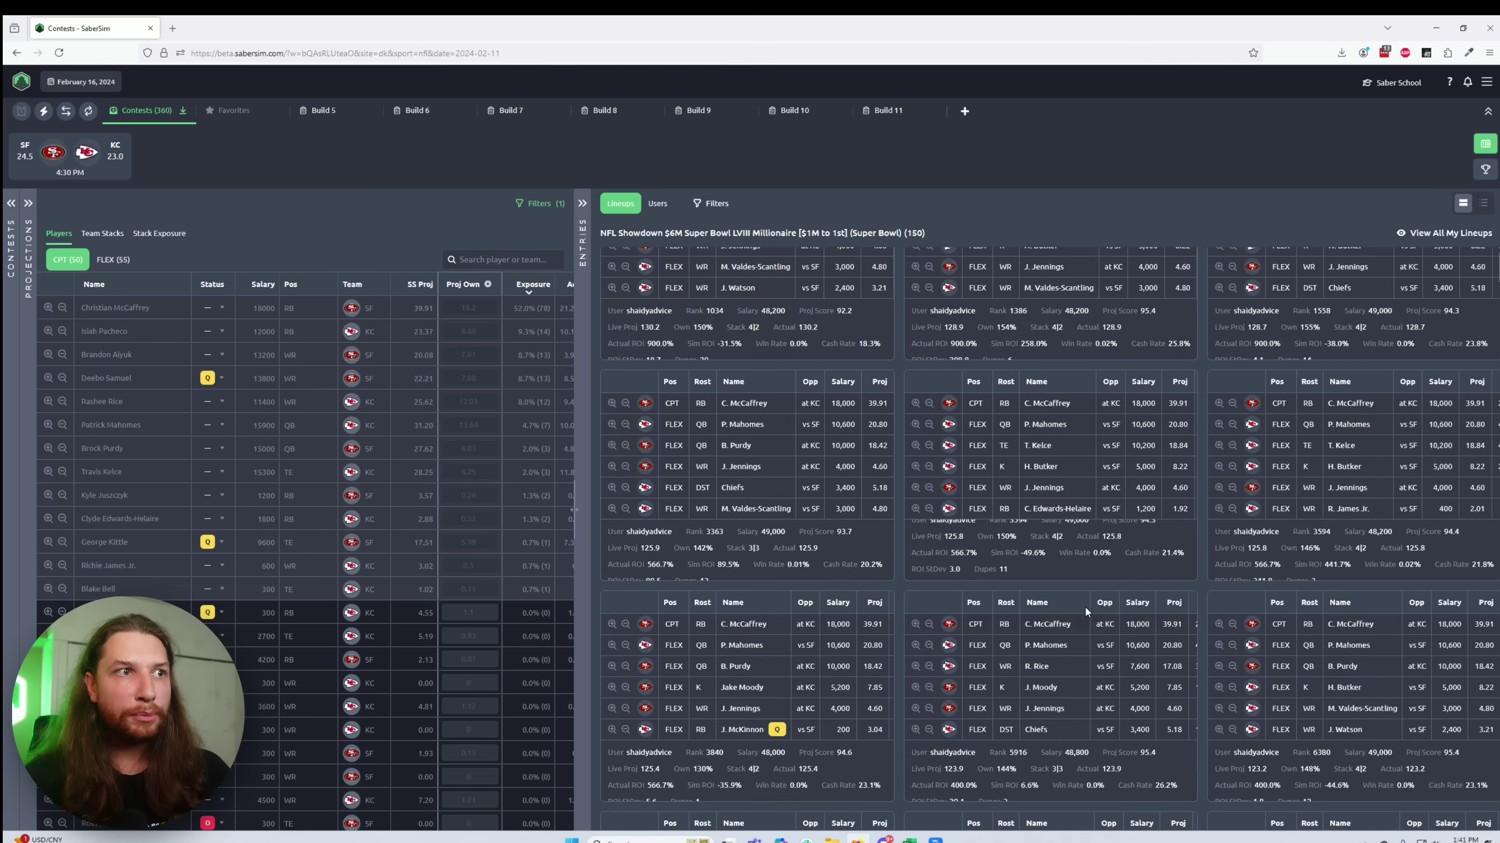
scroll(1086, 606, "down", 2)
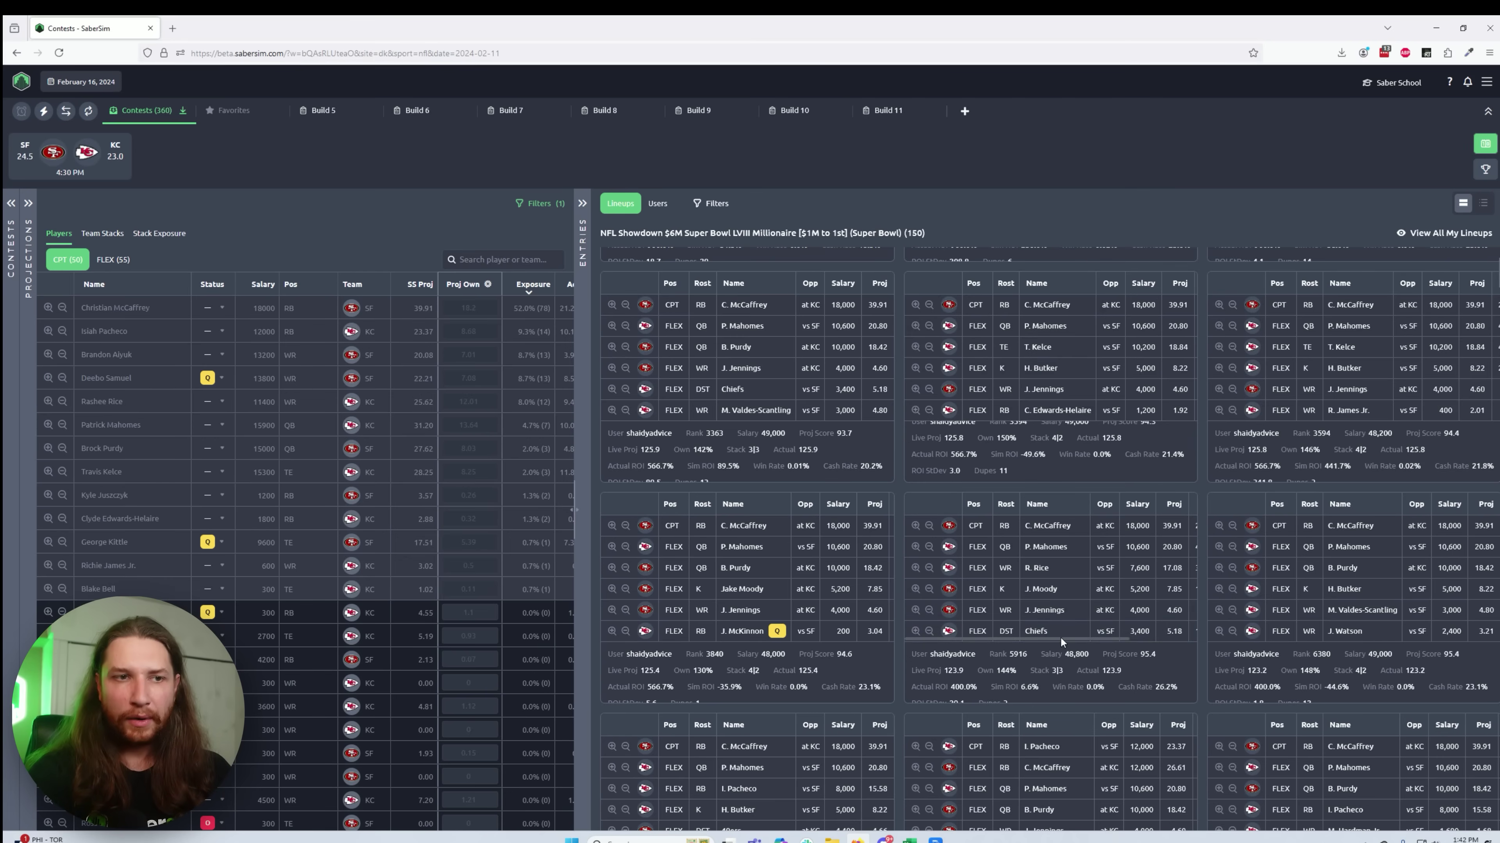
scroll(1019, 644, "down", 3)
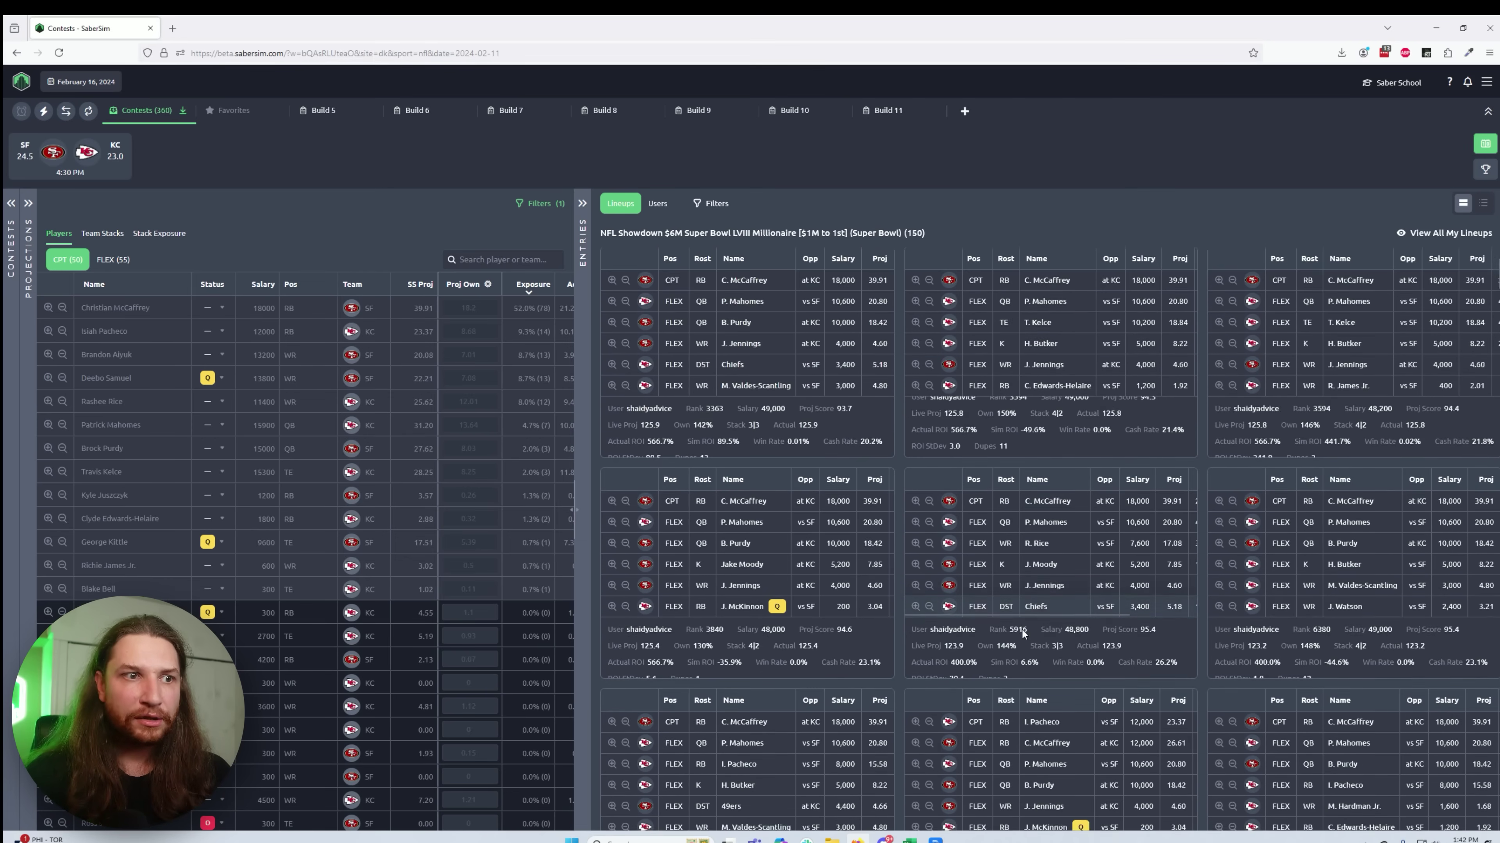